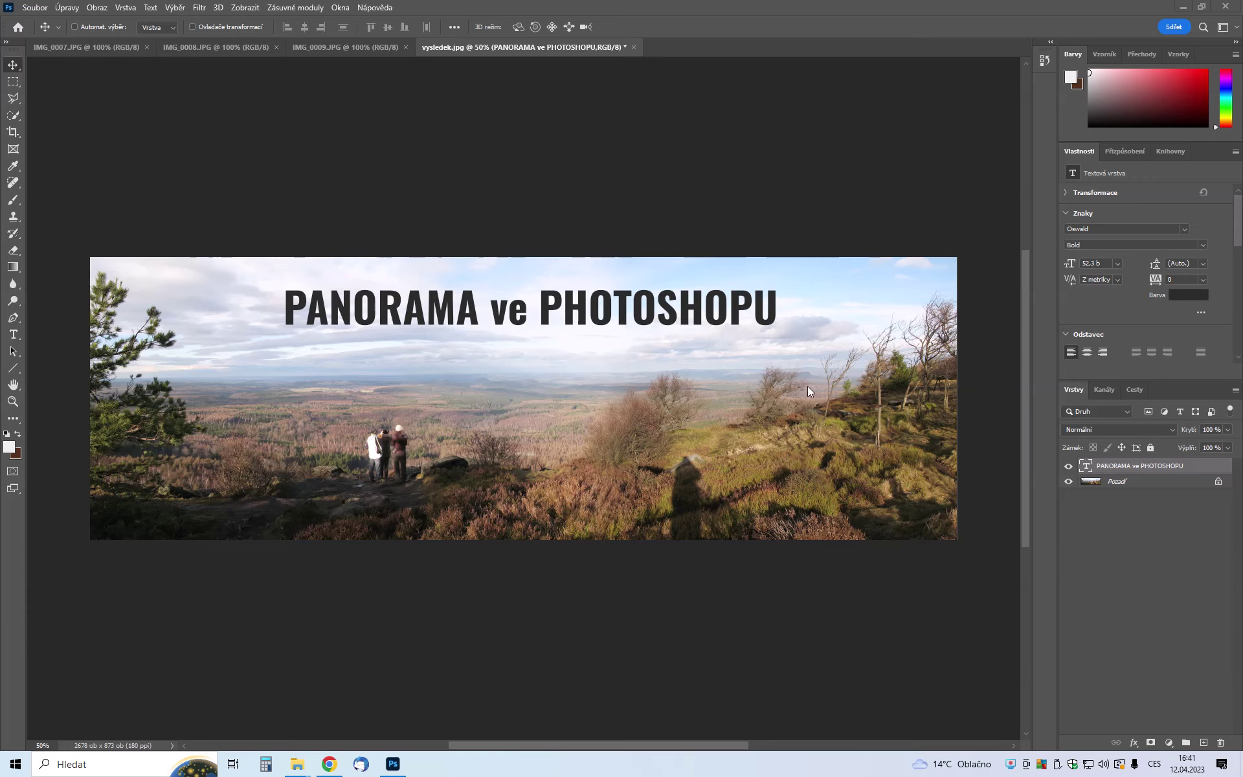
Step: Preview the IMG_0009, IMG_0008 and IMG_0007 source photos, then bring up the File > Automate commands
{"action": "left_click", "coordinate": [320, 43]}
{"action": "left_click", "coordinate": [250, 45]}
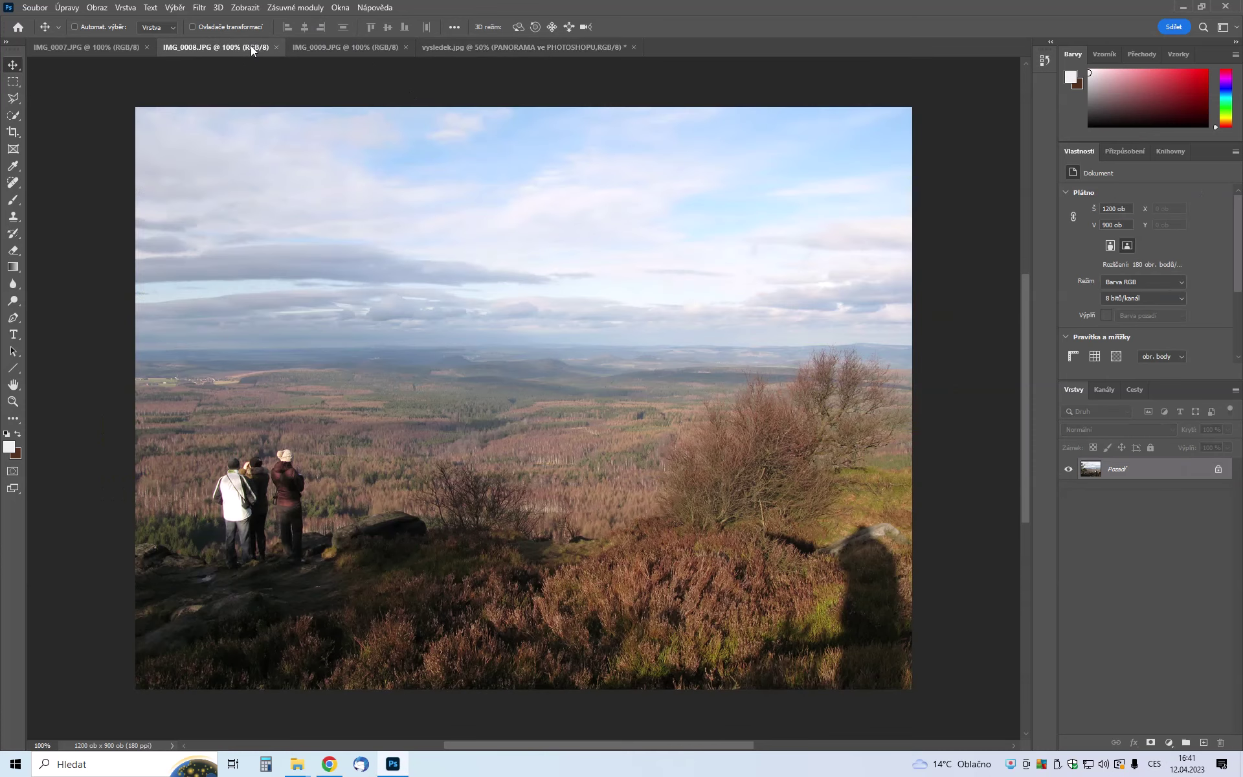
{"action": "left_click", "coordinate": [121, 44]}
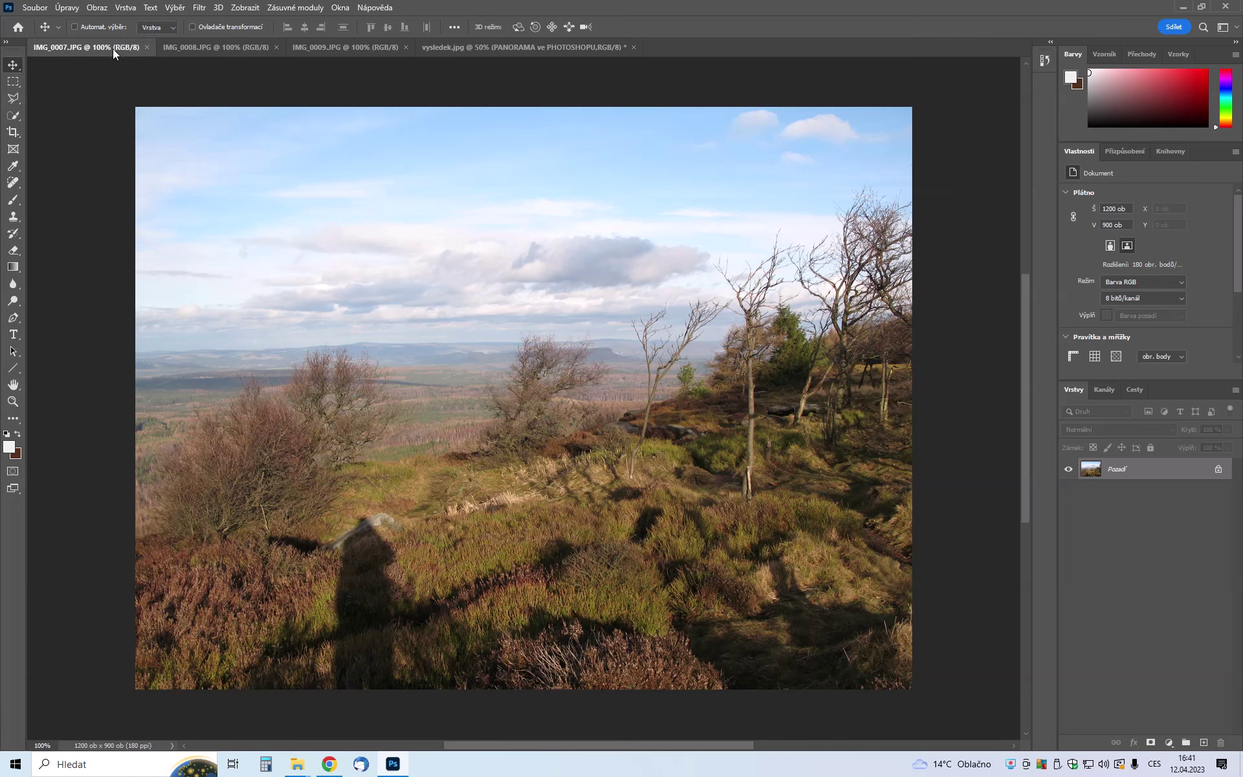
{"action": "left_click", "coordinate": [36, 8]}
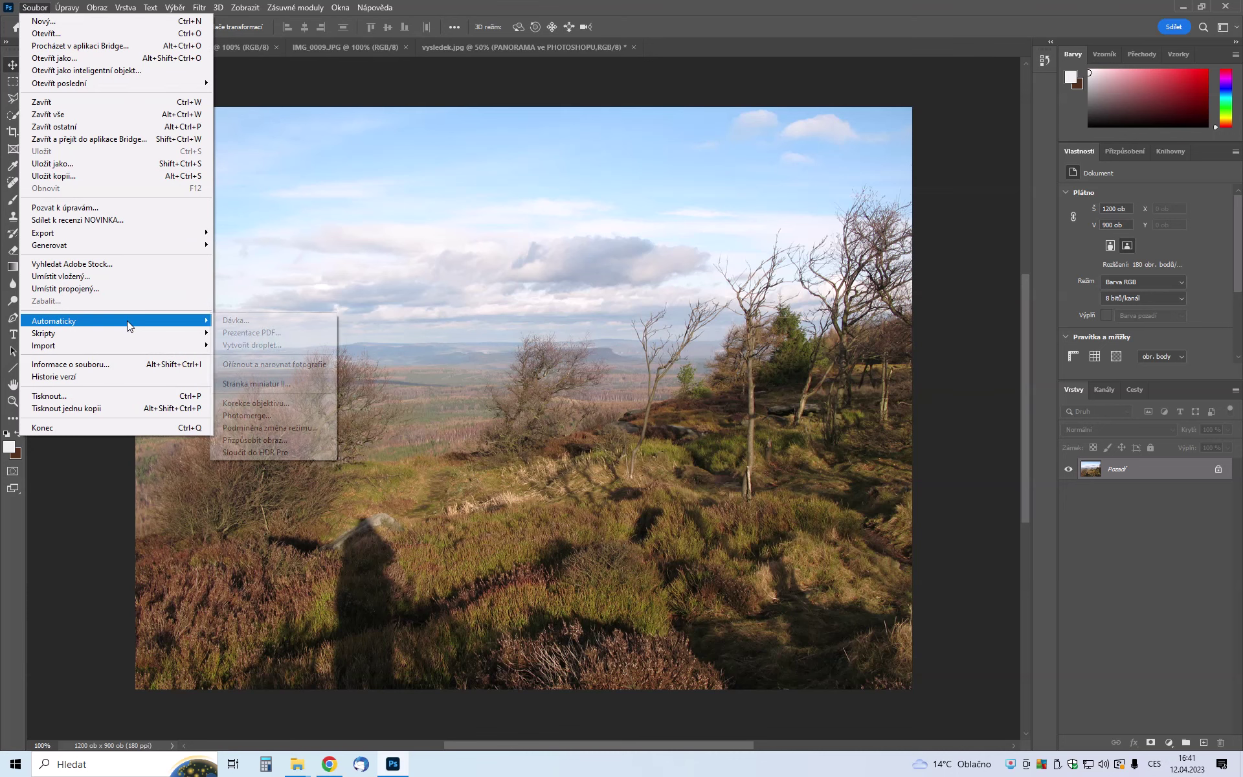
{"action": "mouse_move", "coordinate": [107, 321]}
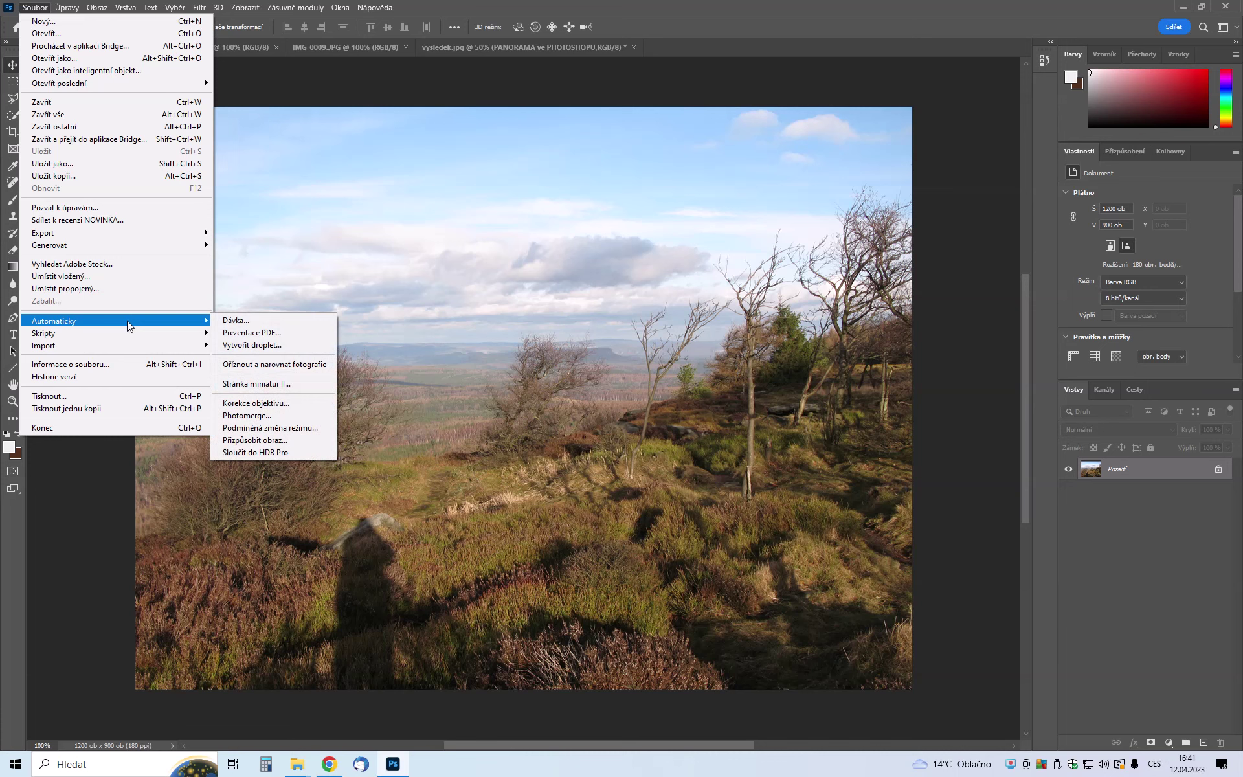
Step: Start Photomerge and add IMG_0007, IMG_0008 and IMG_0009 as its source files
{"action": "left_click", "coordinate": [274, 416]}
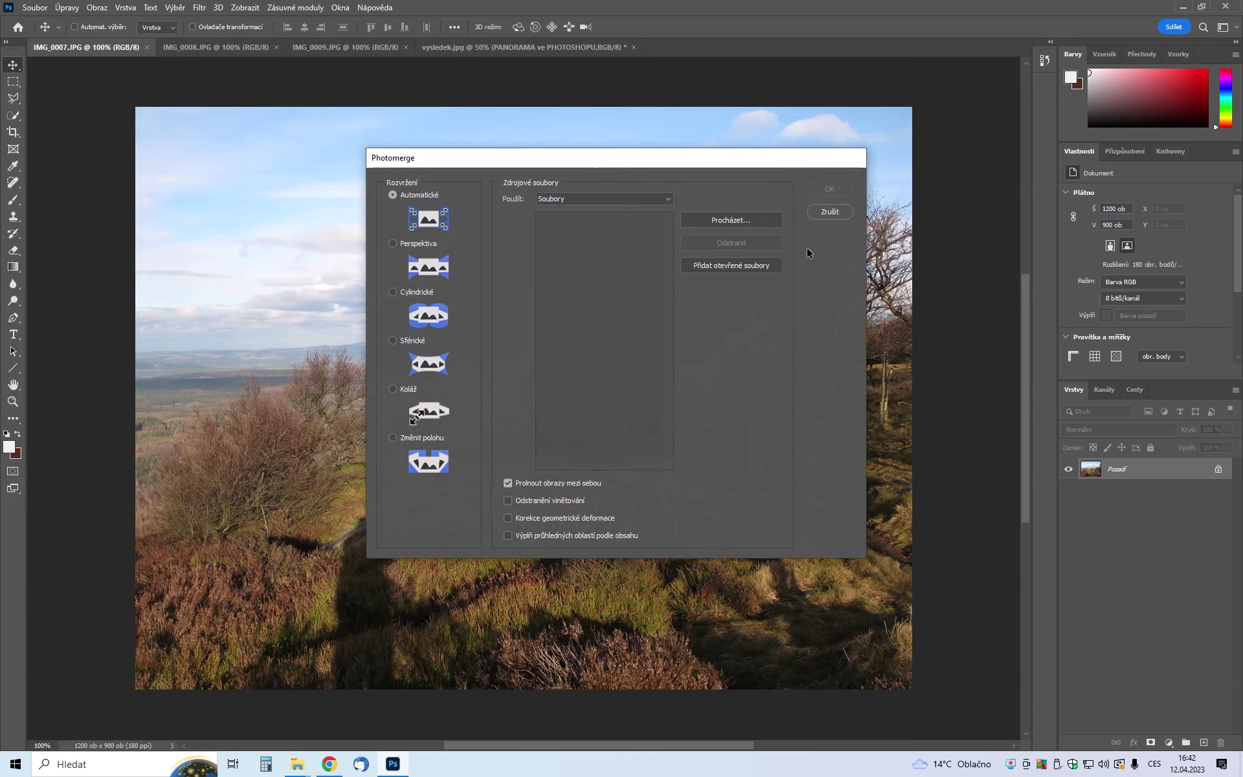
{"action": "left_click", "coordinate": [744, 223]}
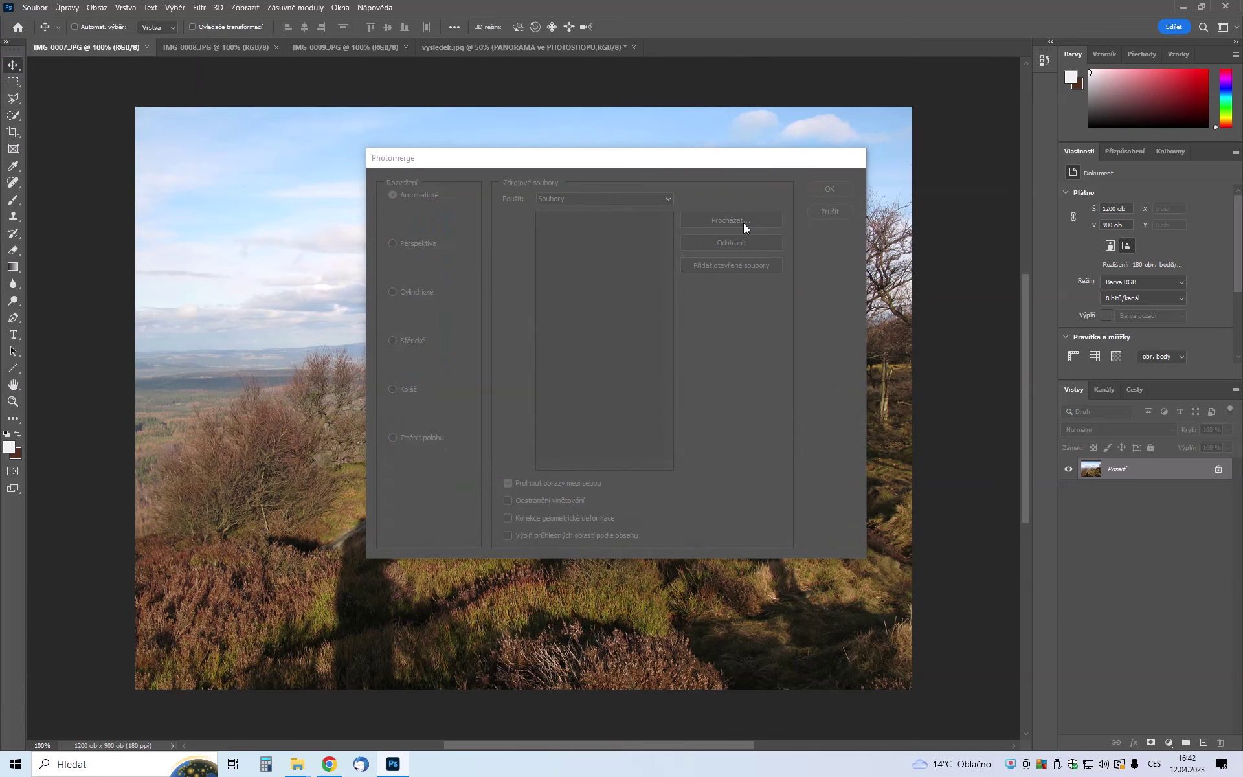
{"action": "mouse_move", "coordinate": [674, 387]}
{"action": "left_mouse_down"}
{"action": "mouse_move", "coordinate": [590, 282]}
{"action": "mouse_move", "coordinate": [511, 283]}
{"action": "left_mouse_up"}
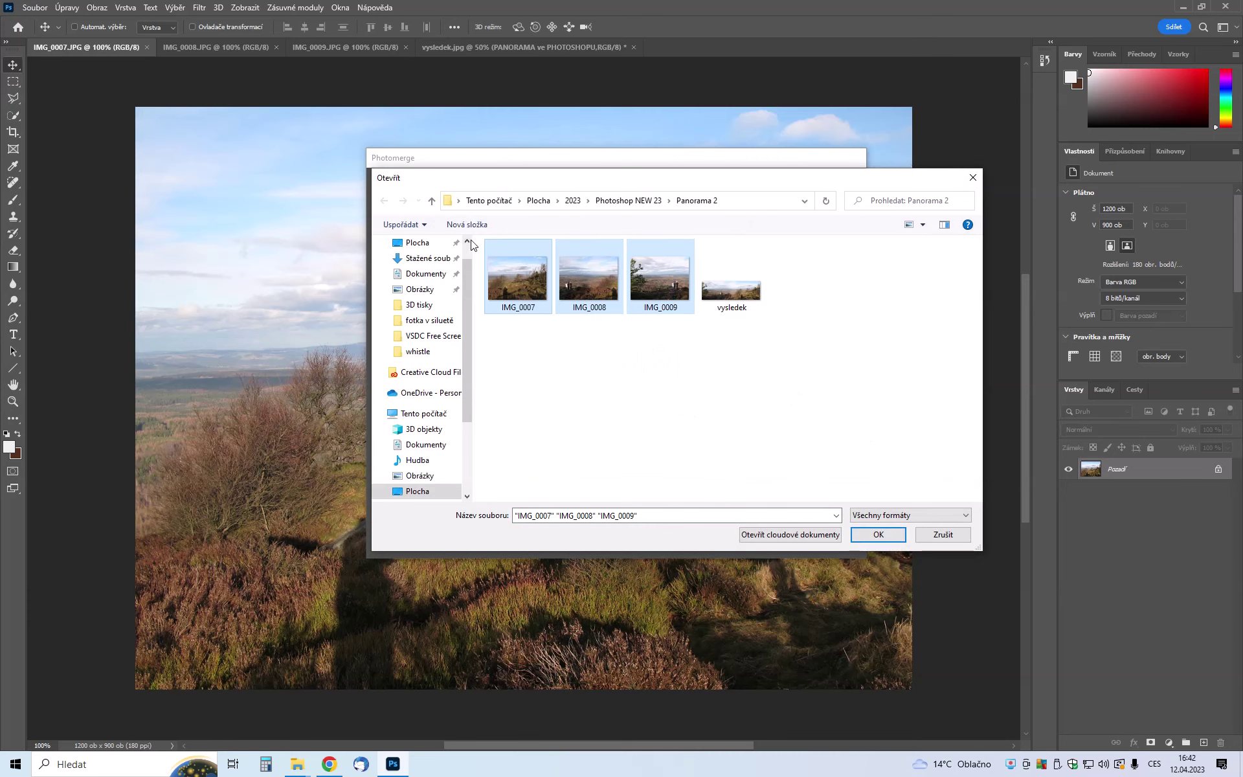
{"action": "left_click", "coordinate": [878, 534]}
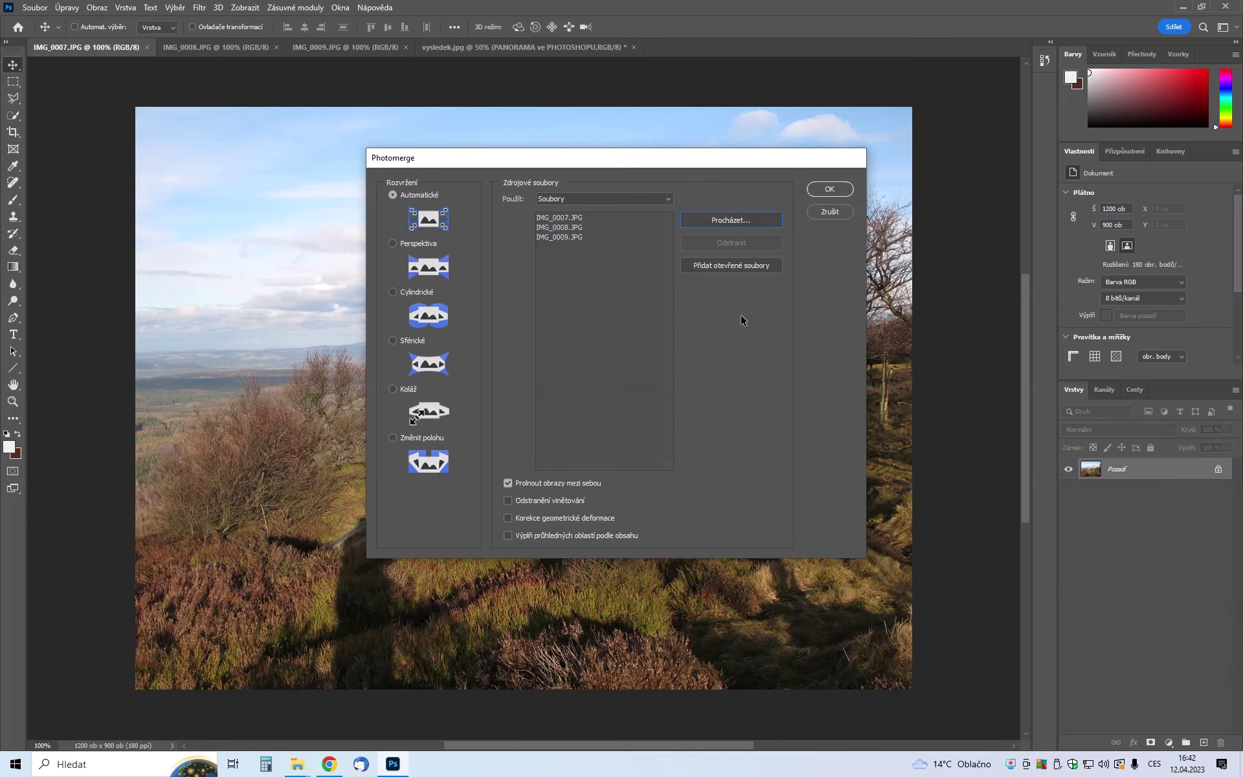
Step: Run Photomerge to stitch the three photos into a new untitled panorama with masked layers
{"action": "left_click", "coordinate": [829, 191]}
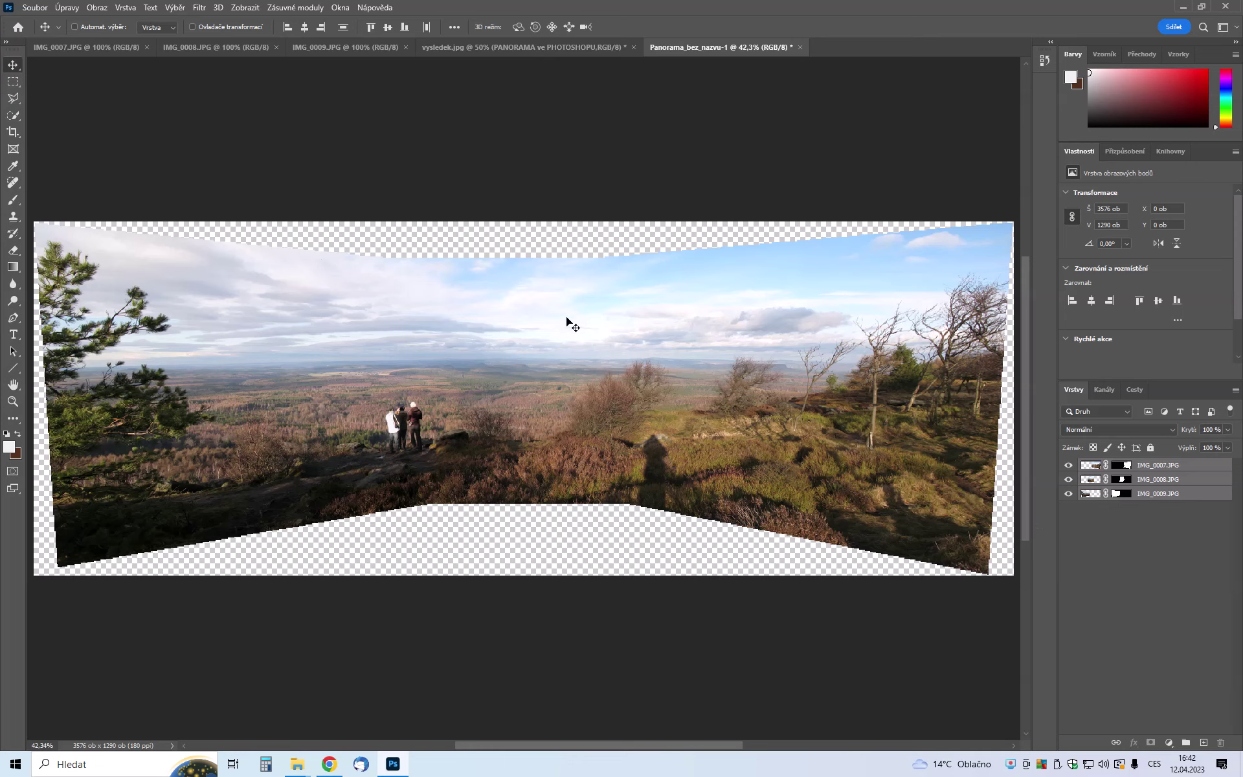
Step: Crop the panorama to 3392 × 879 px, trimming away all transparent edges
{"action": "left_click", "coordinate": [12, 132]}
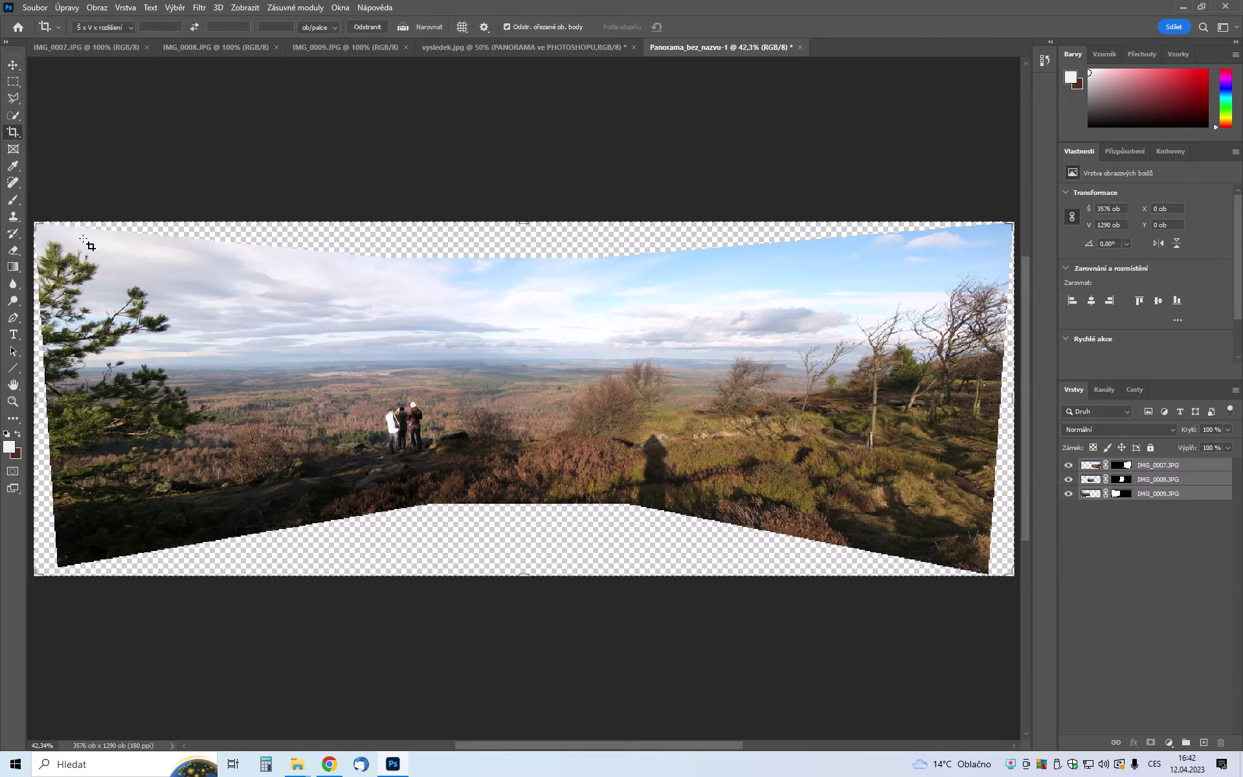
{"action": "left_click_drag", "start_coordinate": [36, 224], "coordinate": [72, 242]}
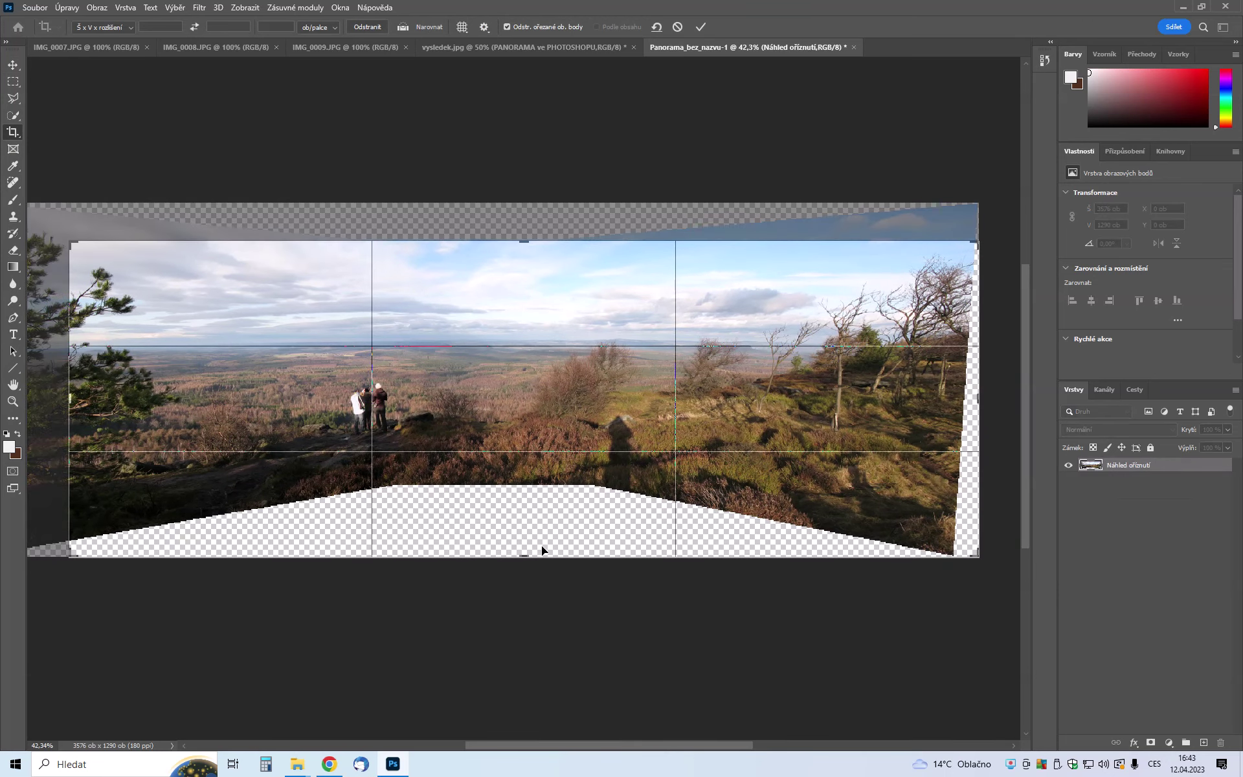
{"action": "left_click_drag", "start_coordinate": [525, 555], "coordinate": [530, 514]}
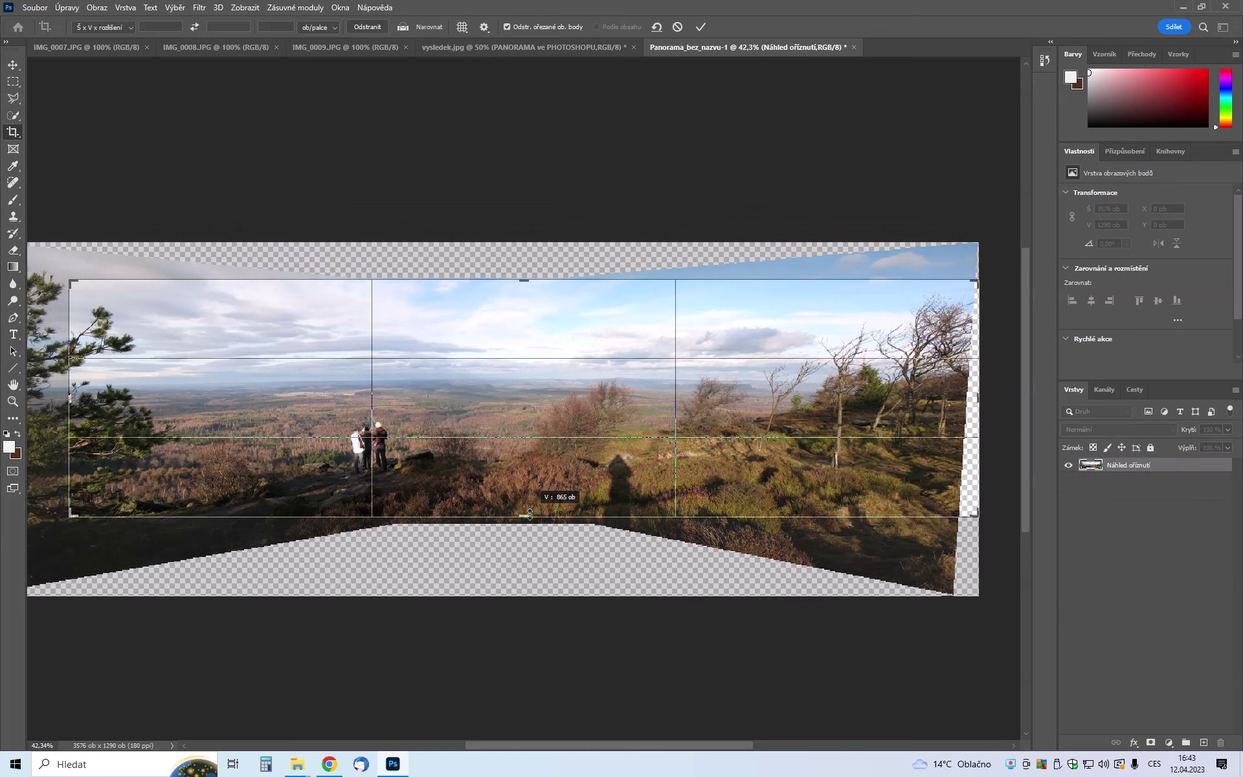
{"action": "left_click_drag", "start_coordinate": [530, 514], "coordinate": [529, 515]}
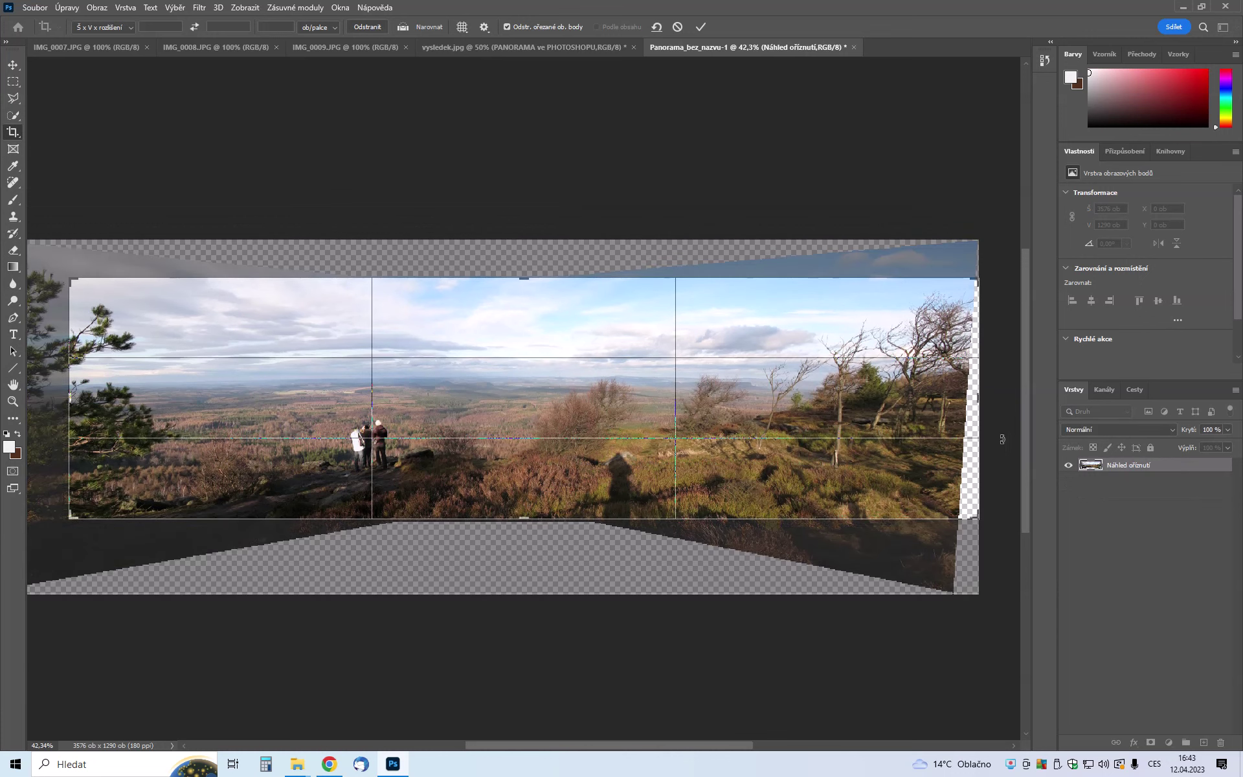
{"action": "left_click_drag", "start_coordinate": [978, 405], "coordinate": [968, 408]}
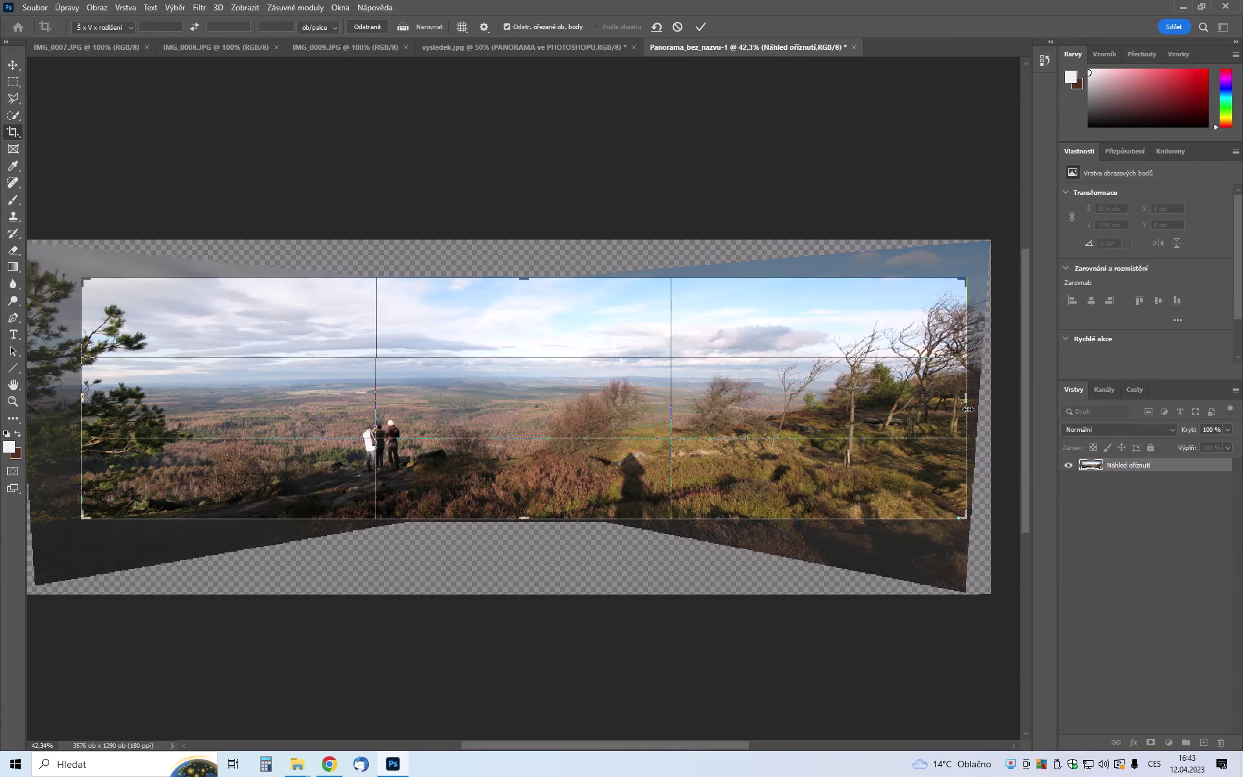
{"action": "left_click_drag", "start_coordinate": [77, 399], "coordinate": [63, 401]}
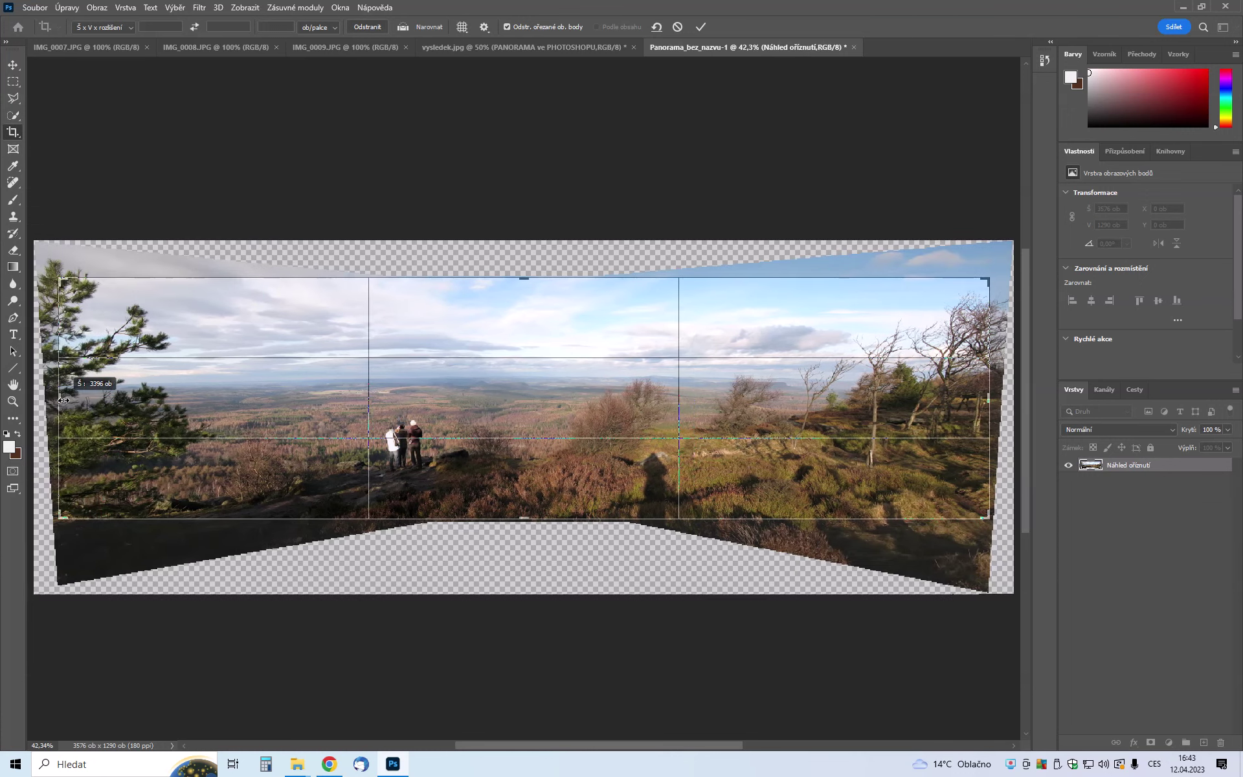
{"action": "key", "text": "Return"}
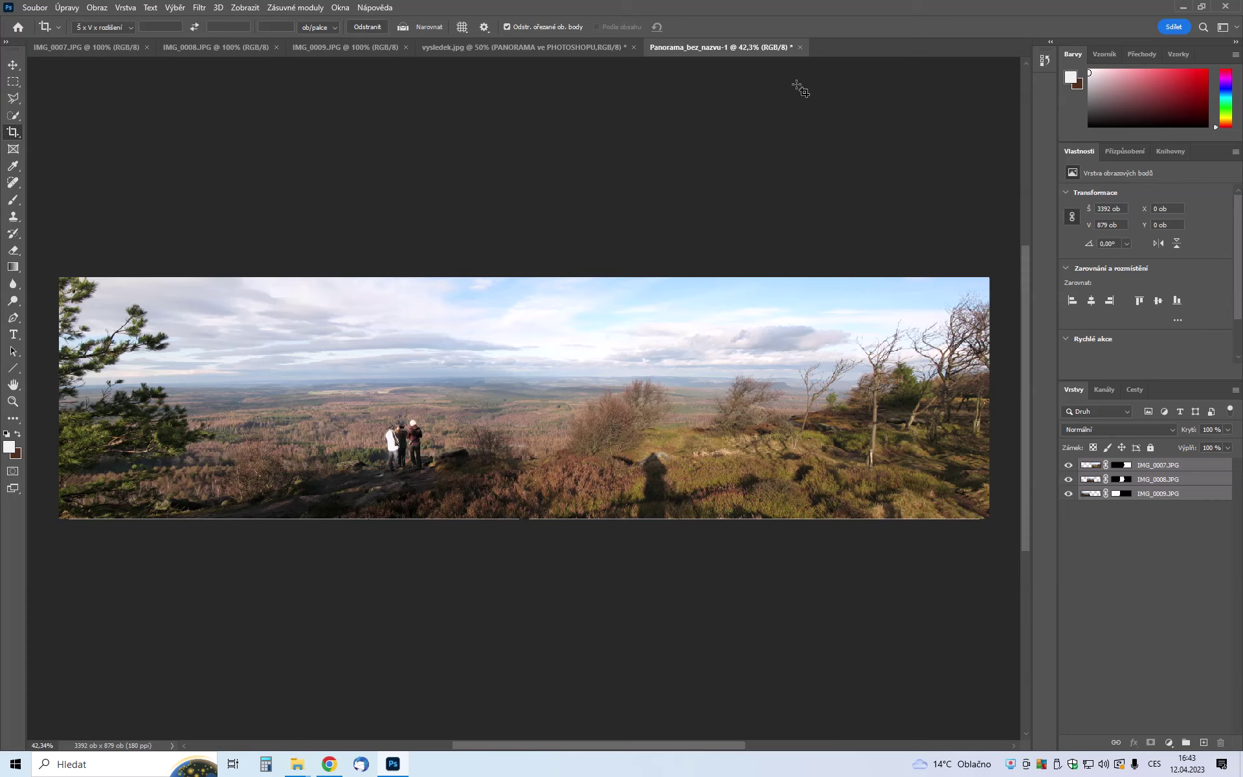
Step: Close the untitled panorama and vysledek.jpg, discarding changes to both
{"action": "left_click", "coordinate": [799, 48]}
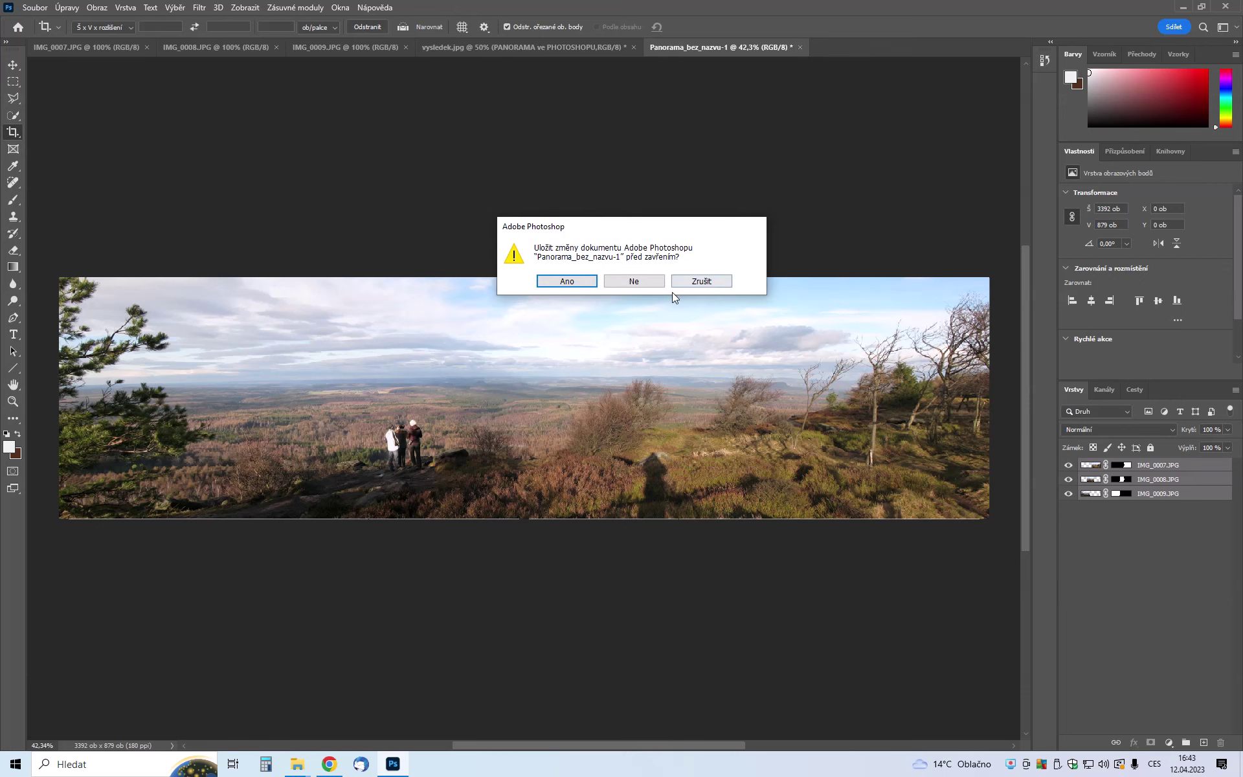
{"action": "left_click", "coordinate": [634, 280]}
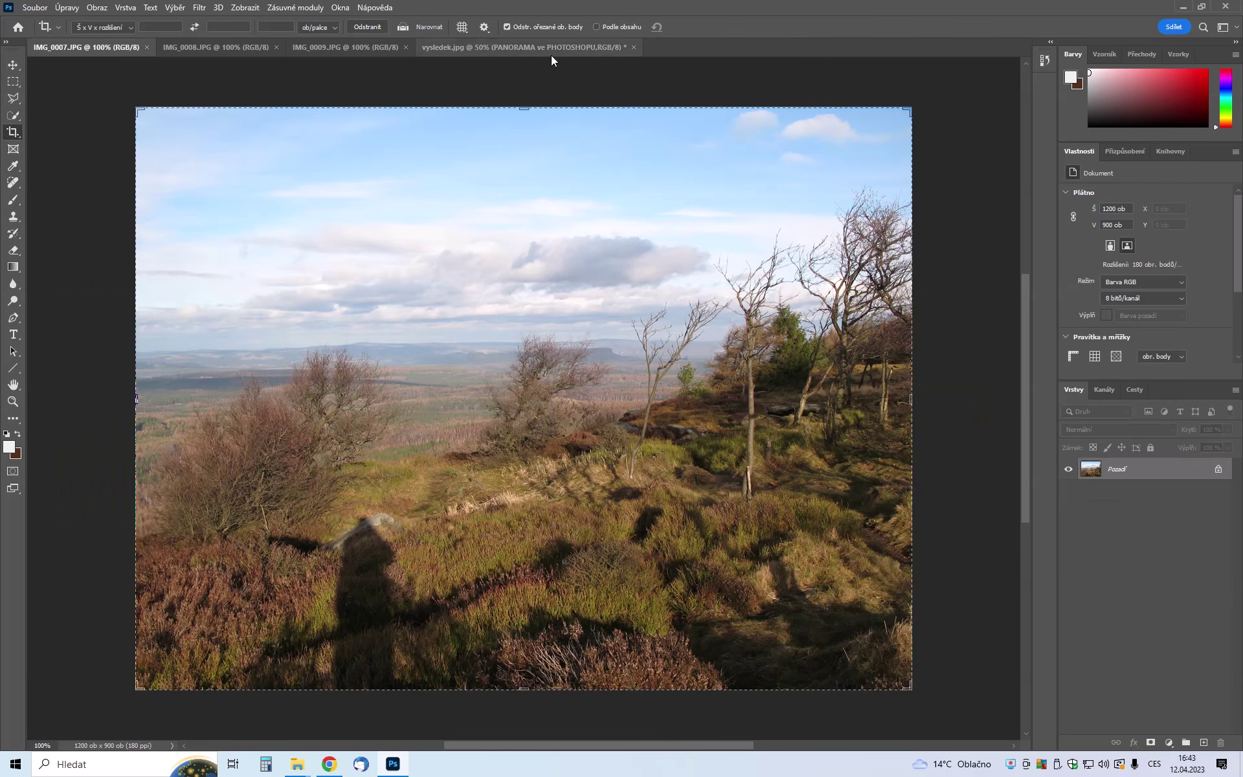
{"action": "left_click", "coordinate": [551, 55]}
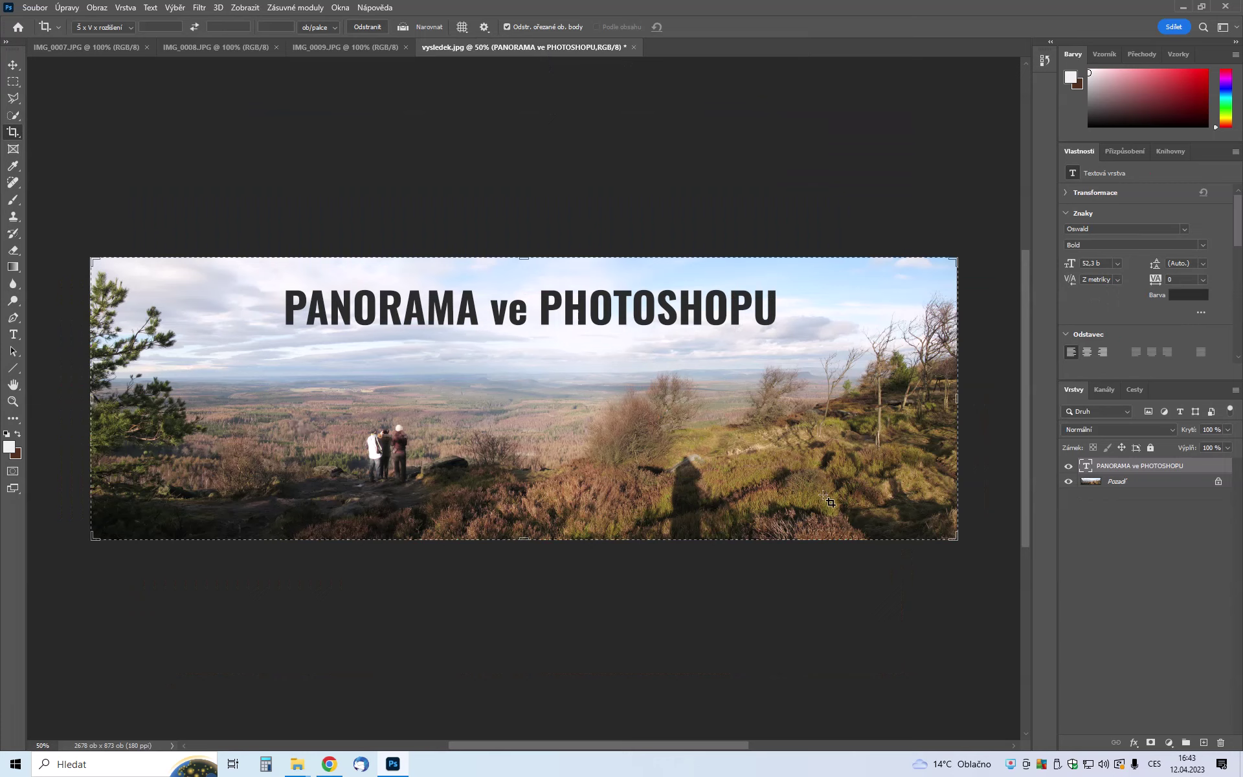
{"action": "left_click", "coordinate": [634, 49]}
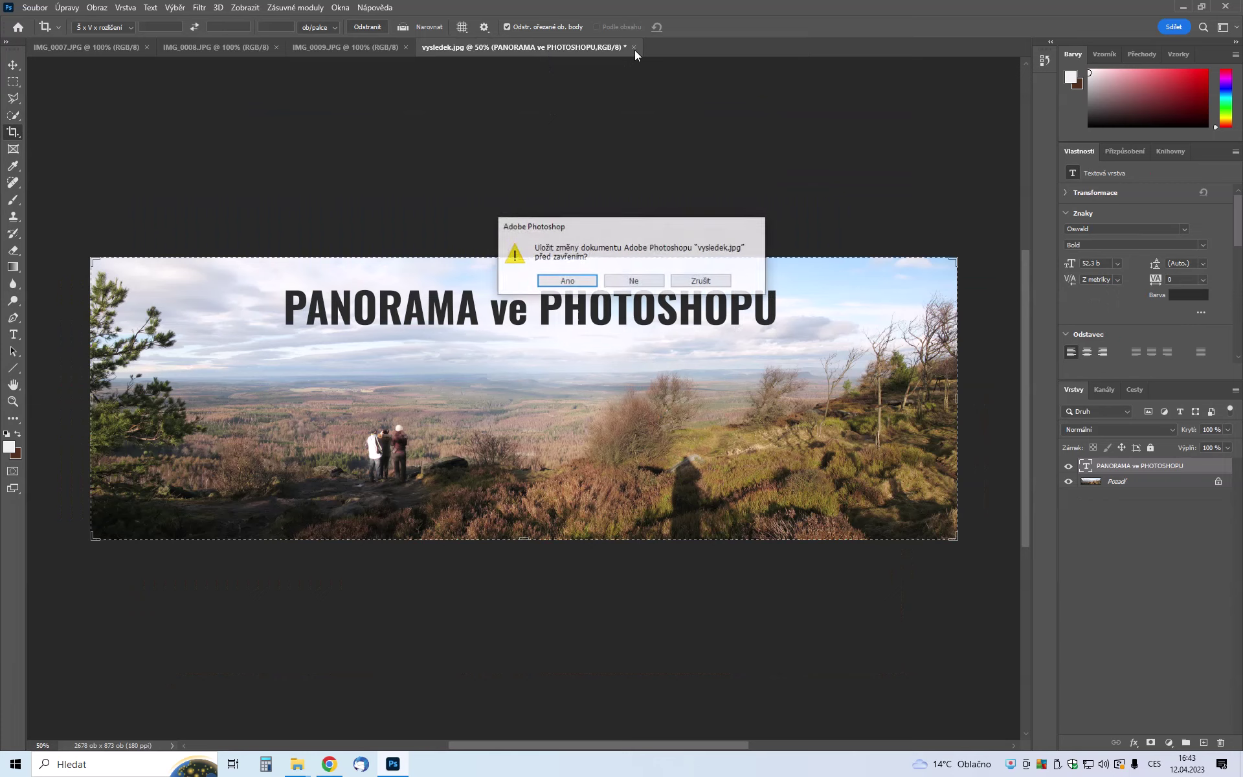
{"action": "left_click", "coordinate": [641, 284]}
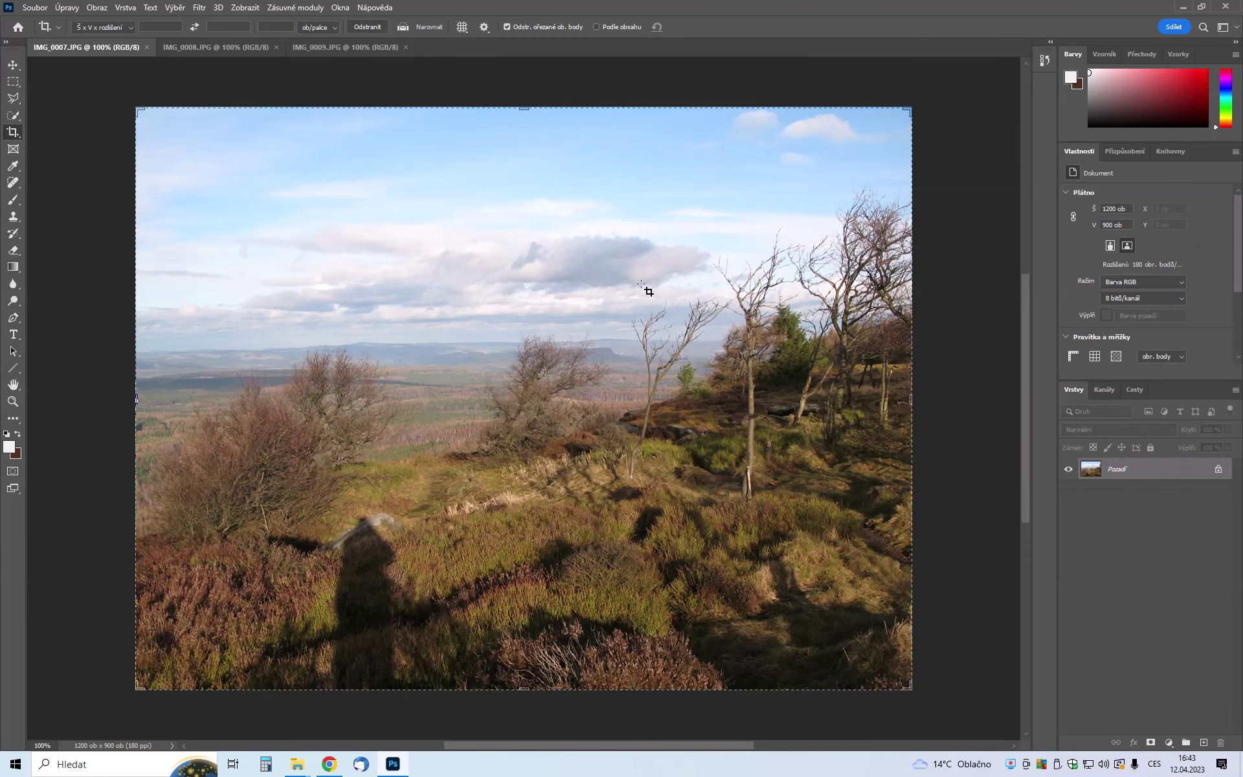
Step: Bring up the IMG_0009 photo and switch from the Crop tool to the Move tool
{"action": "left_click", "coordinate": [317, 50]}
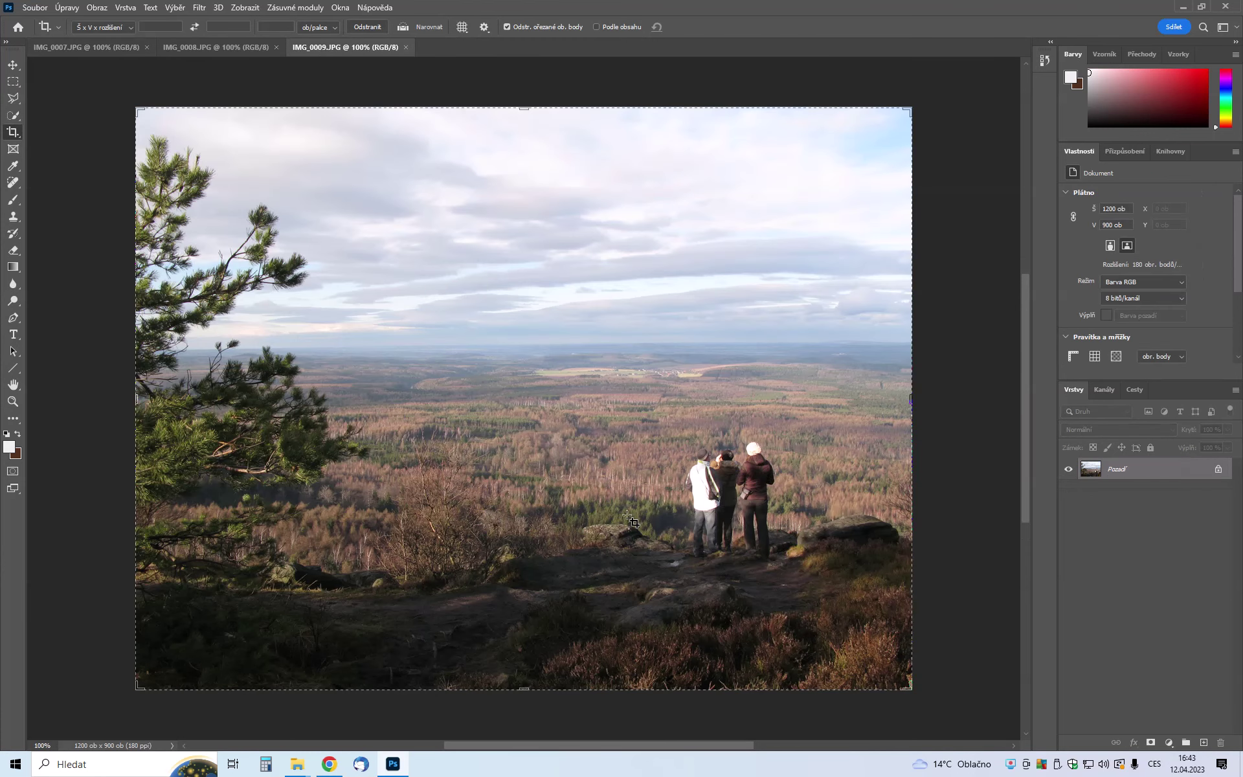
{"action": "scroll", "coordinate": [631, 522], "scroll_direction": "down", "scroll_amount": 2}
{"action": "scroll", "coordinate": [632, 521], "scroll_direction": "down", "scroll_amount": 2}
{"action": "scroll", "coordinate": [632, 521], "scroll_direction": "down", "scroll_amount": 1}
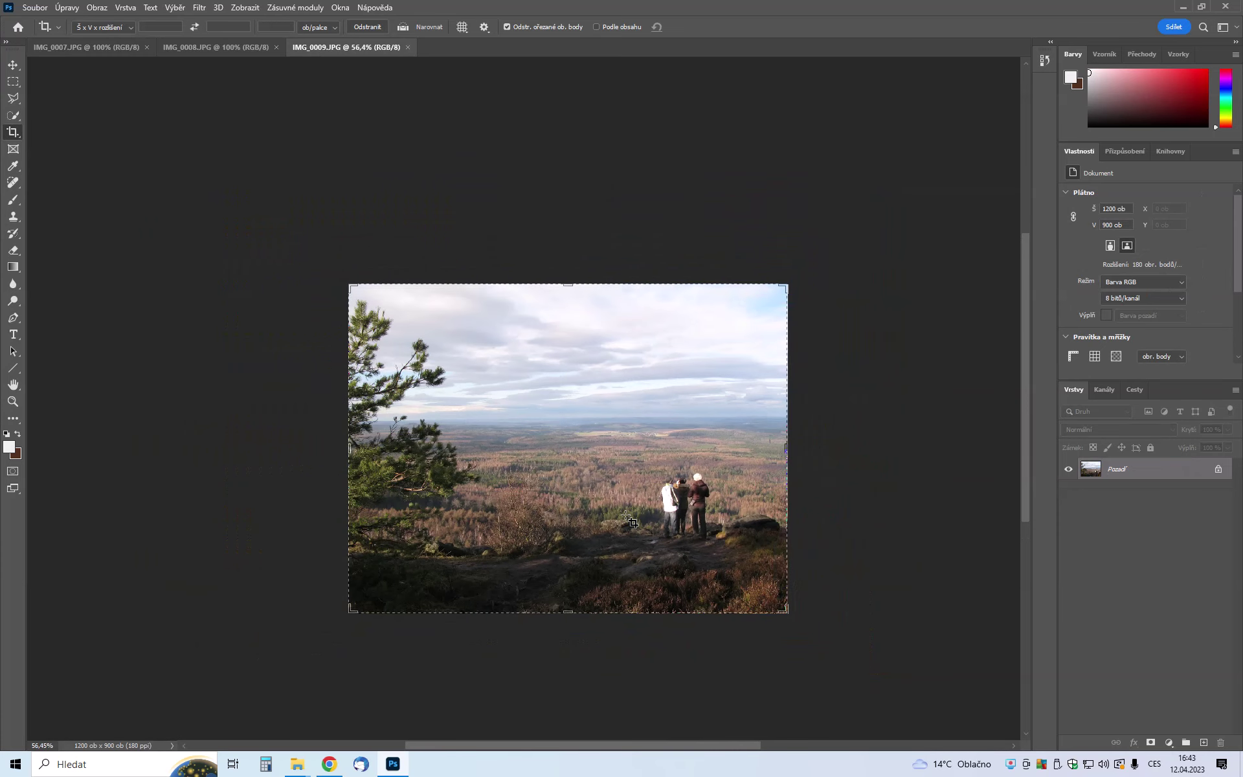
{"action": "scroll", "coordinate": [821, 452], "scroll_direction": "down", "scroll_amount": 1}
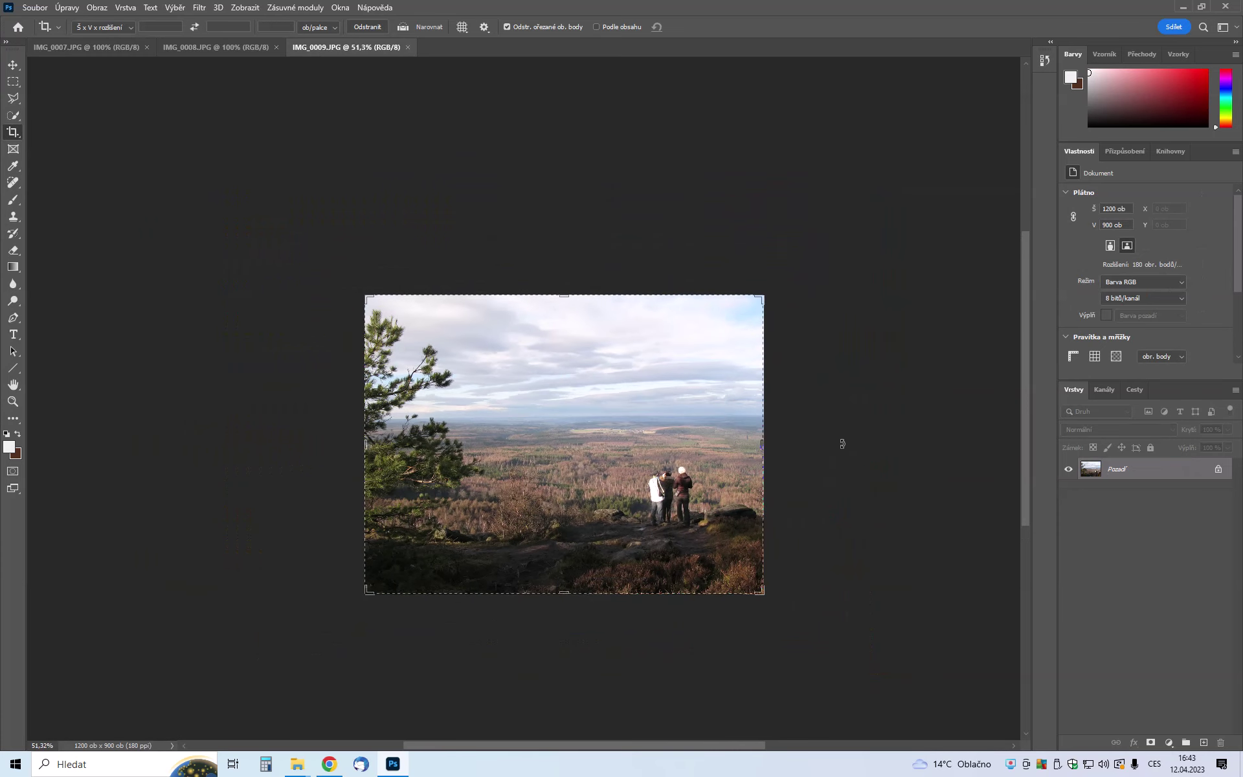
{"action": "left_click", "coordinate": [13, 65]}
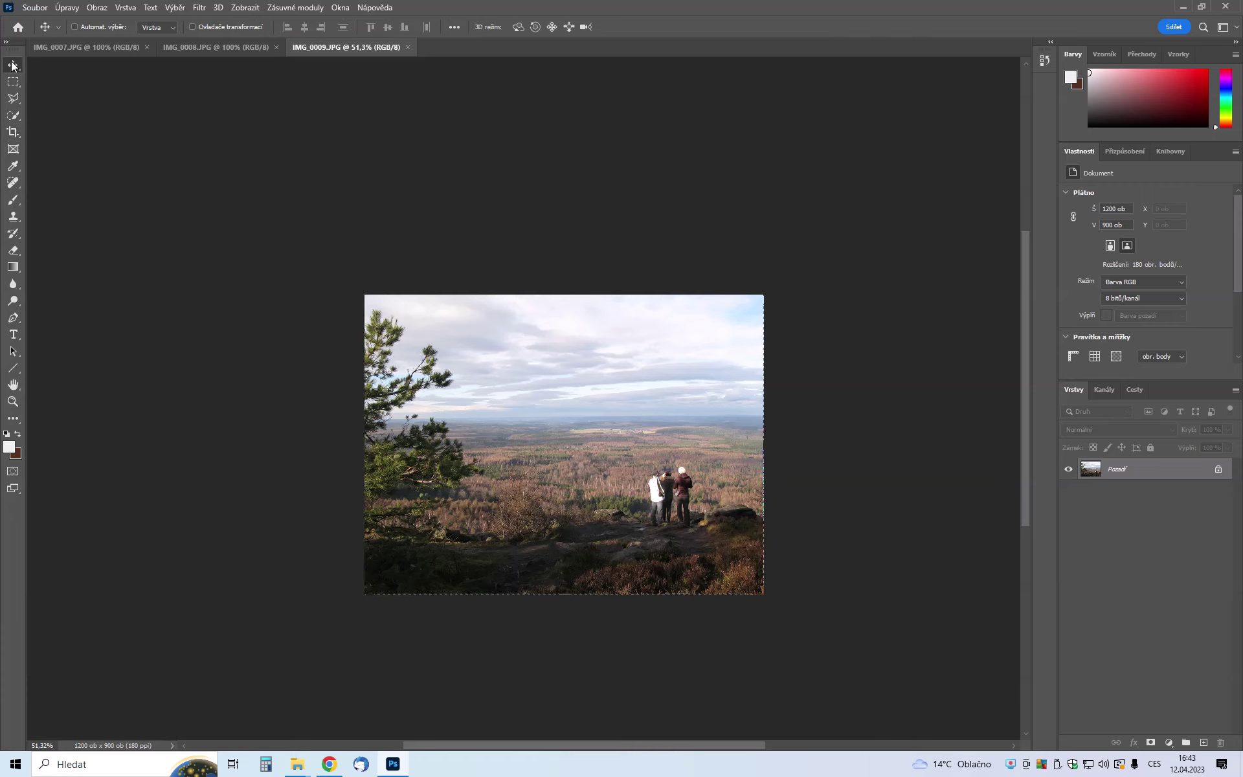
Step: Widen IMG_0009's canvas to 3000 px, anchored left, with a white extension colour
{"action": "left_click", "coordinate": [97, 8]}
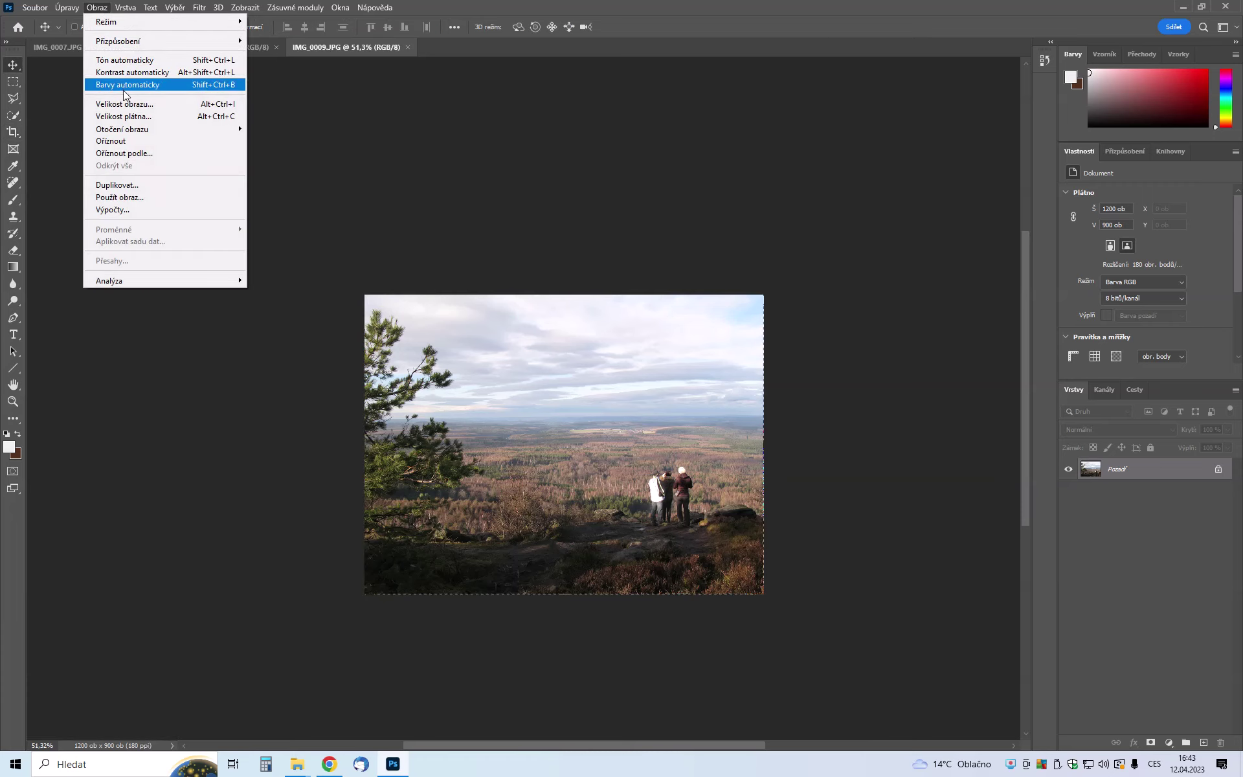
{"action": "left_click", "coordinate": [133, 119]}
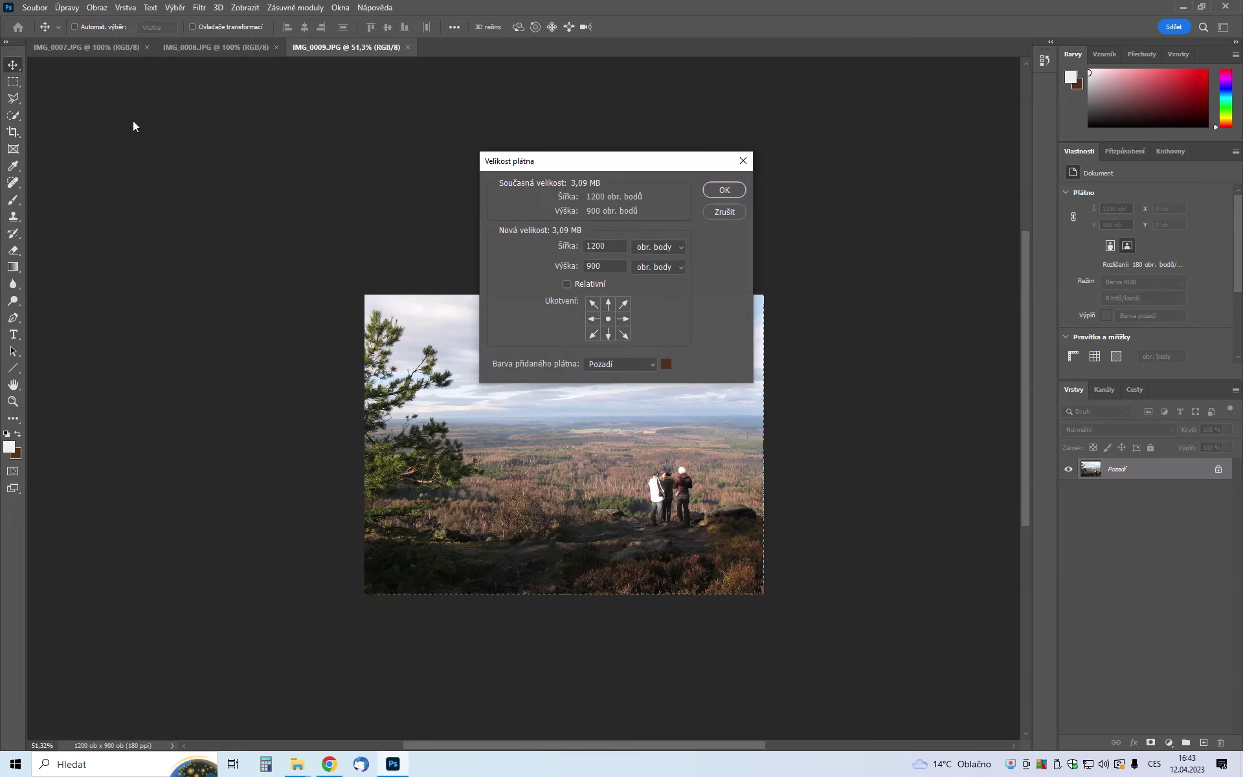
{"action": "left_click", "coordinate": [587, 319]}
{"action": "left_click_drag", "start_coordinate": [612, 246], "coordinate": [579, 246]}
{"action": "type", "text": "3000"}
{"action": "left_click", "coordinate": [654, 363]}
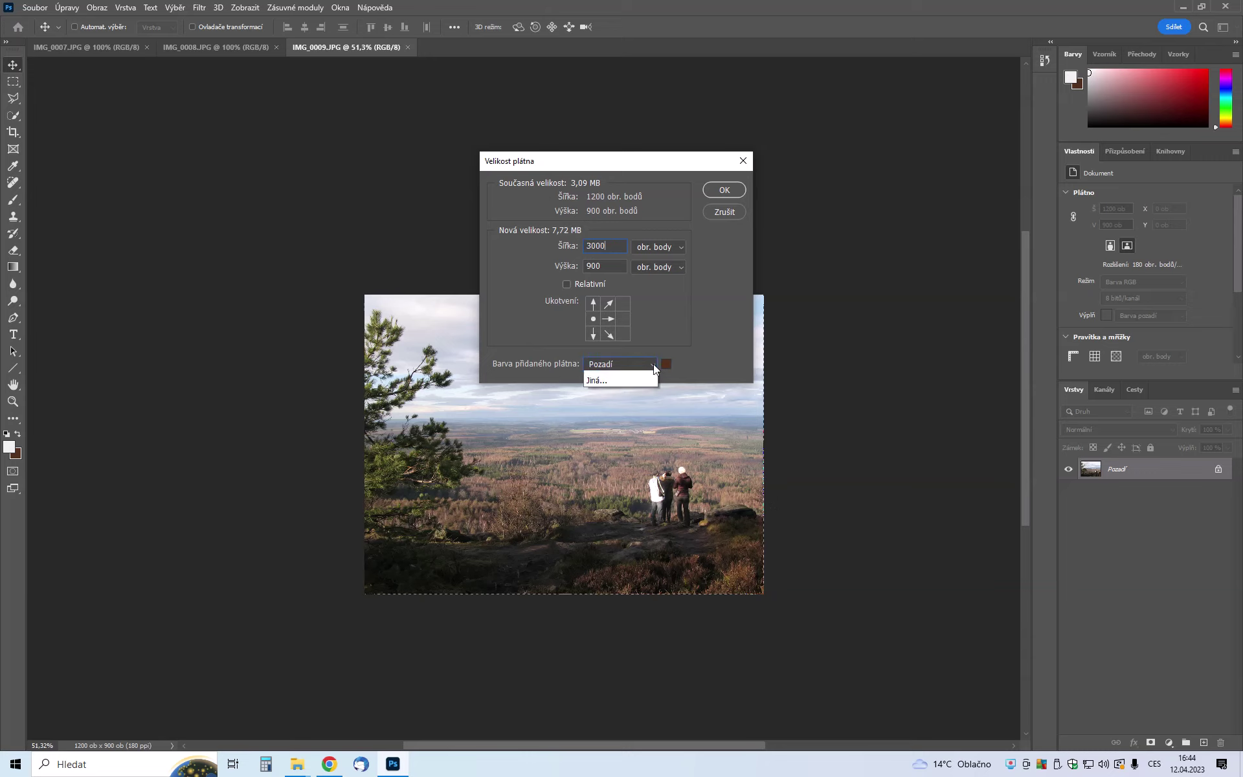
{"action": "left_click", "coordinate": [636, 411]}
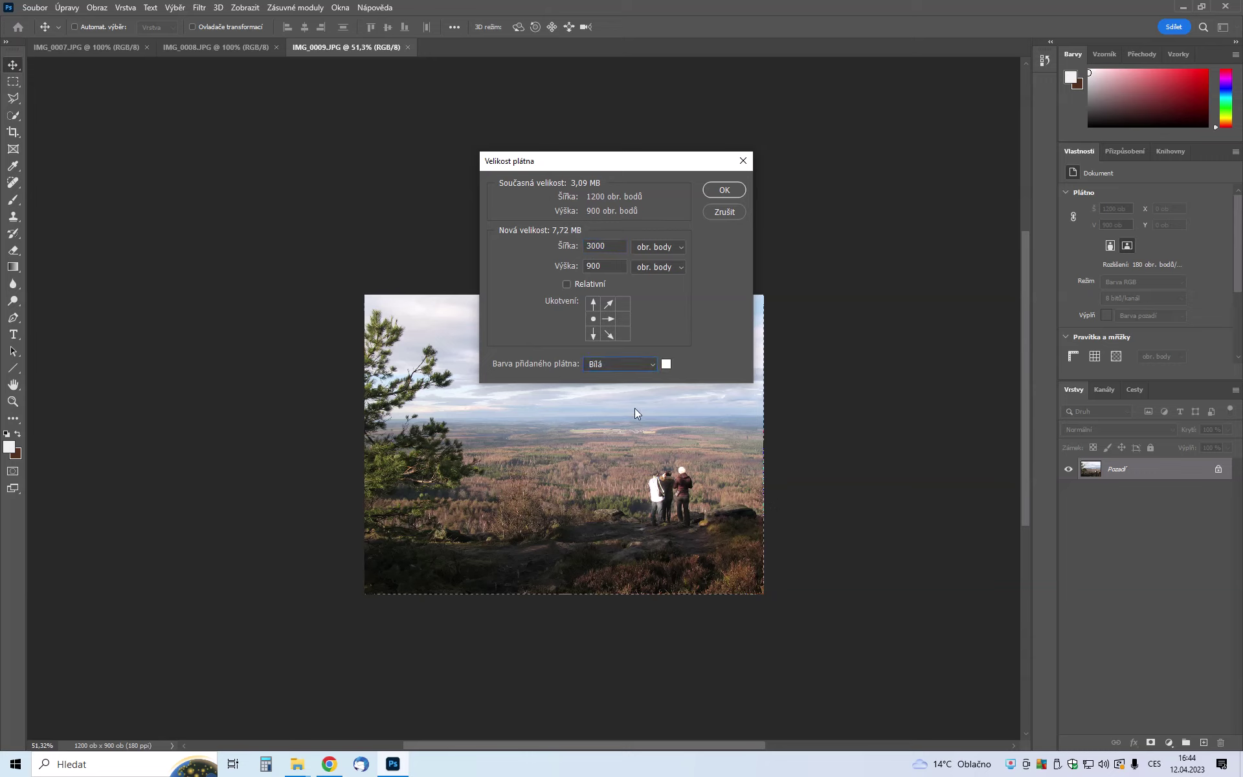
{"action": "left_click", "coordinate": [724, 190]}
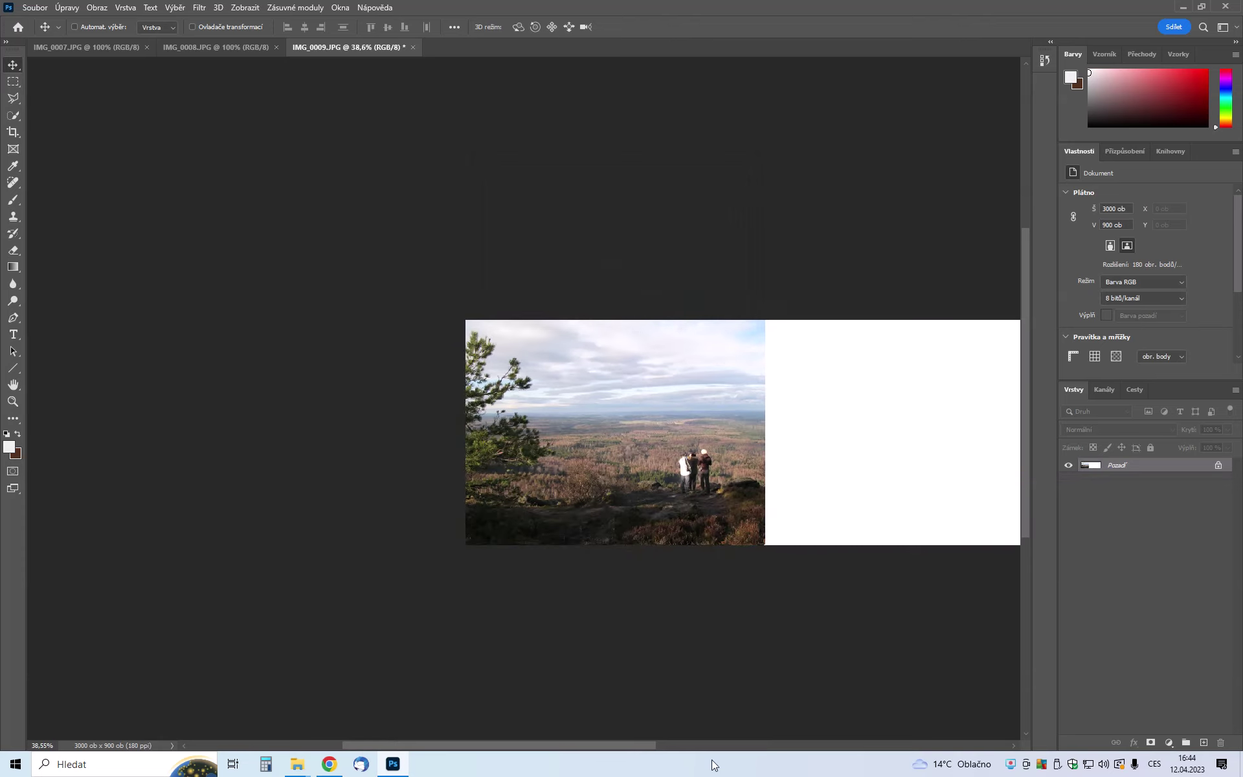
Step: Copy all of IMG_0008 and paste it as a new layer in IMG_0009, positioned over the first photo's right side
{"action": "left_click_drag", "start_coordinate": [631, 746], "coordinate": [705, 736]}
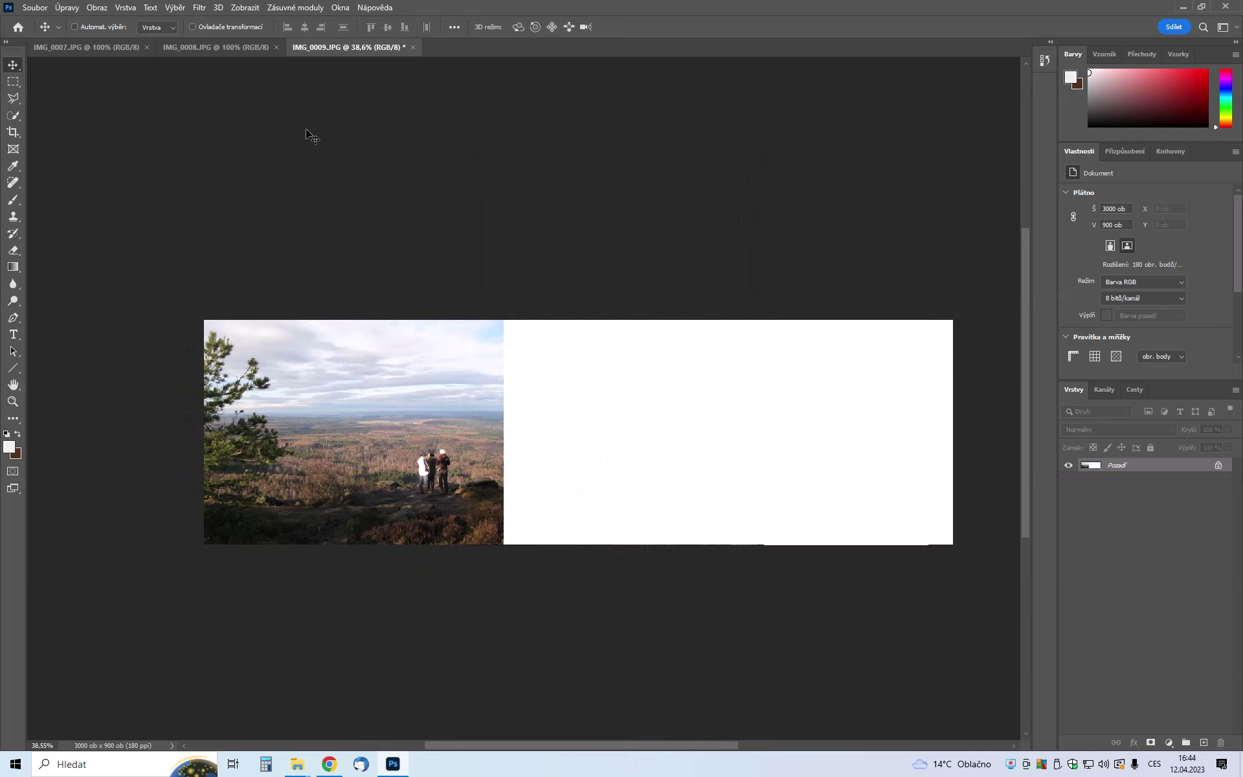
{"action": "left_click", "coordinate": [231, 49]}
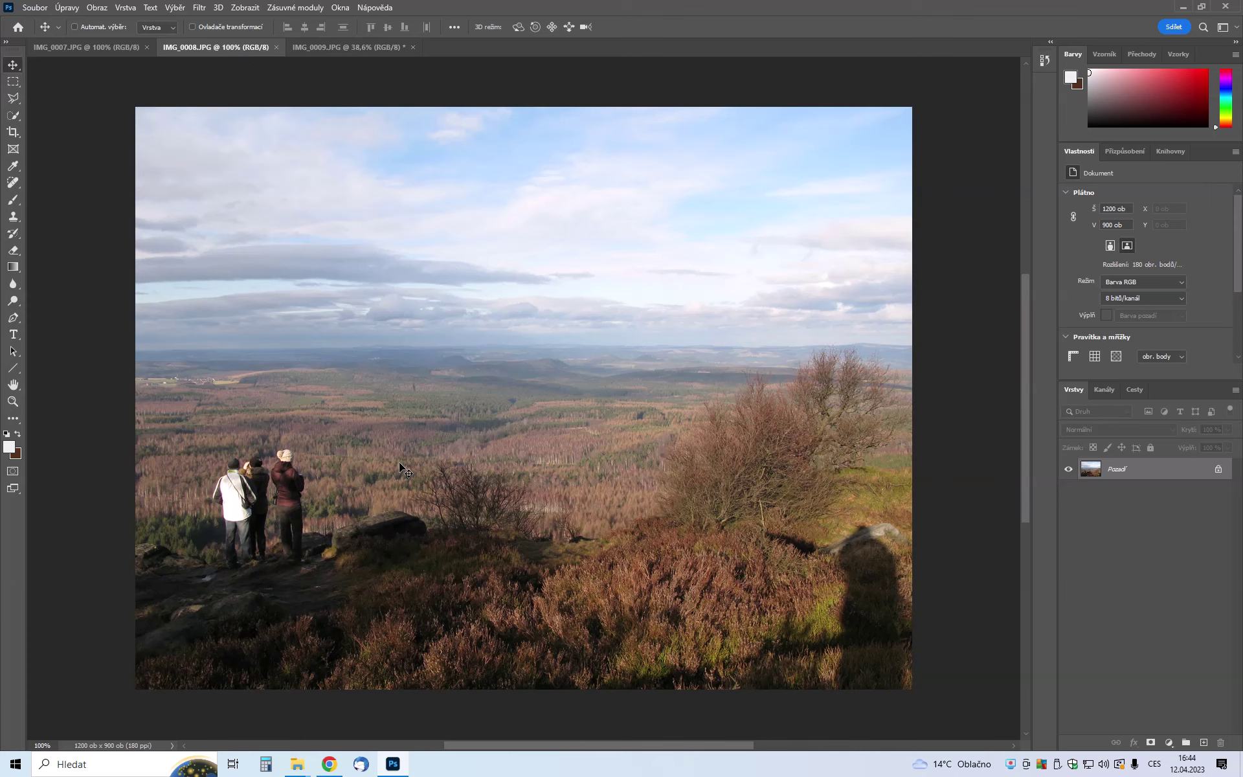
{"action": "key", "text": "ctrl+a"}
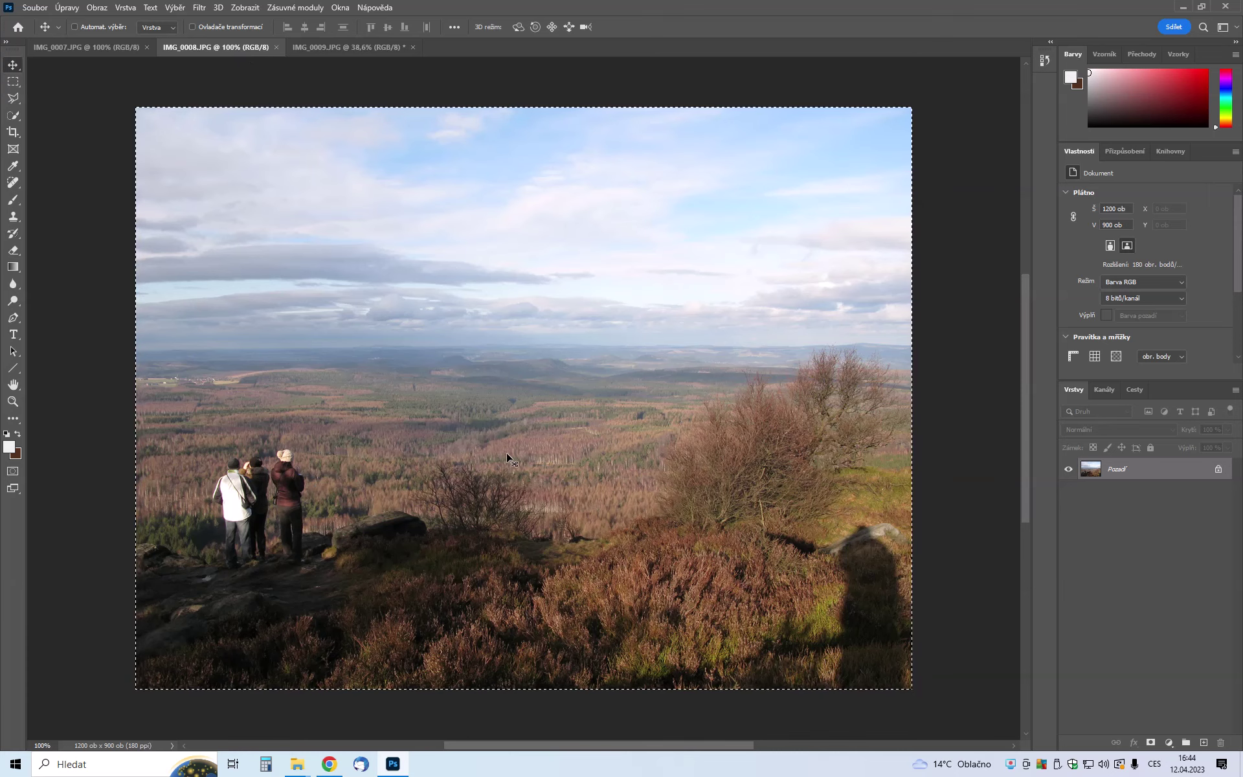
{"action": "key", "text": "ctrl+c"}
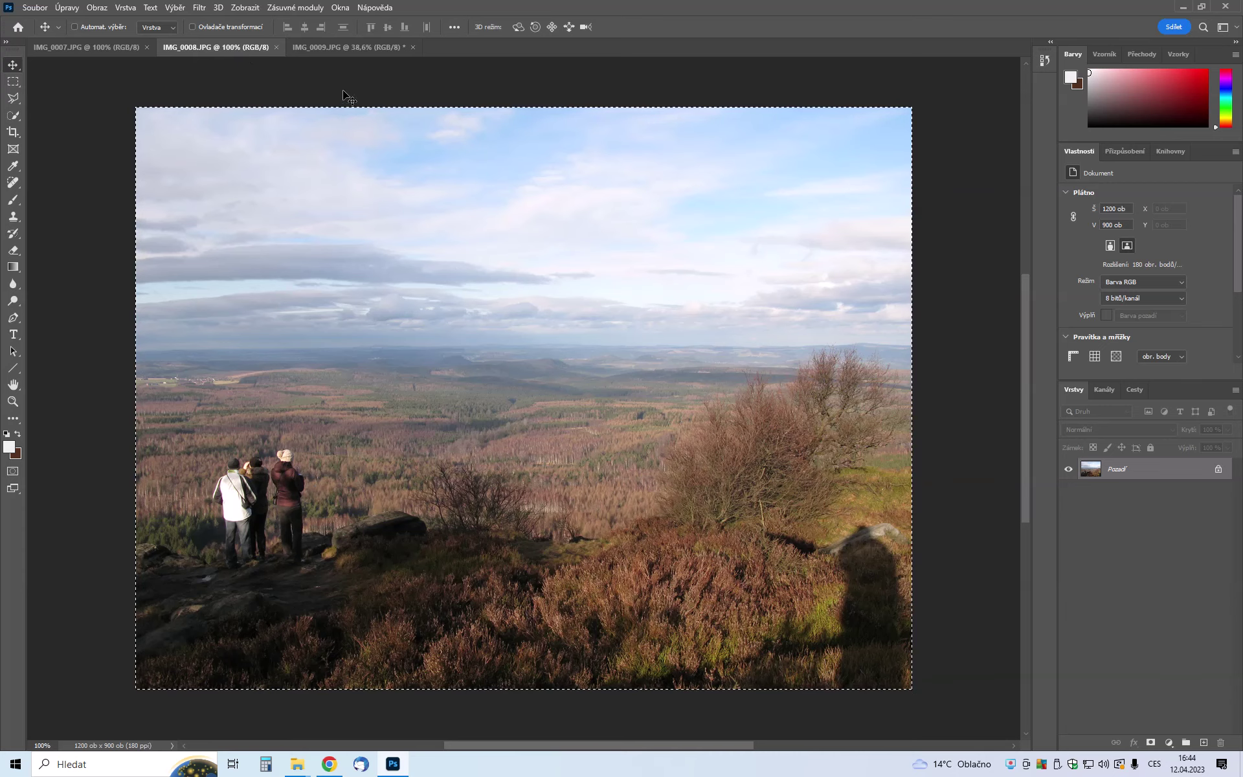
{"action": "left_click", "coordinate": [337, 48]}
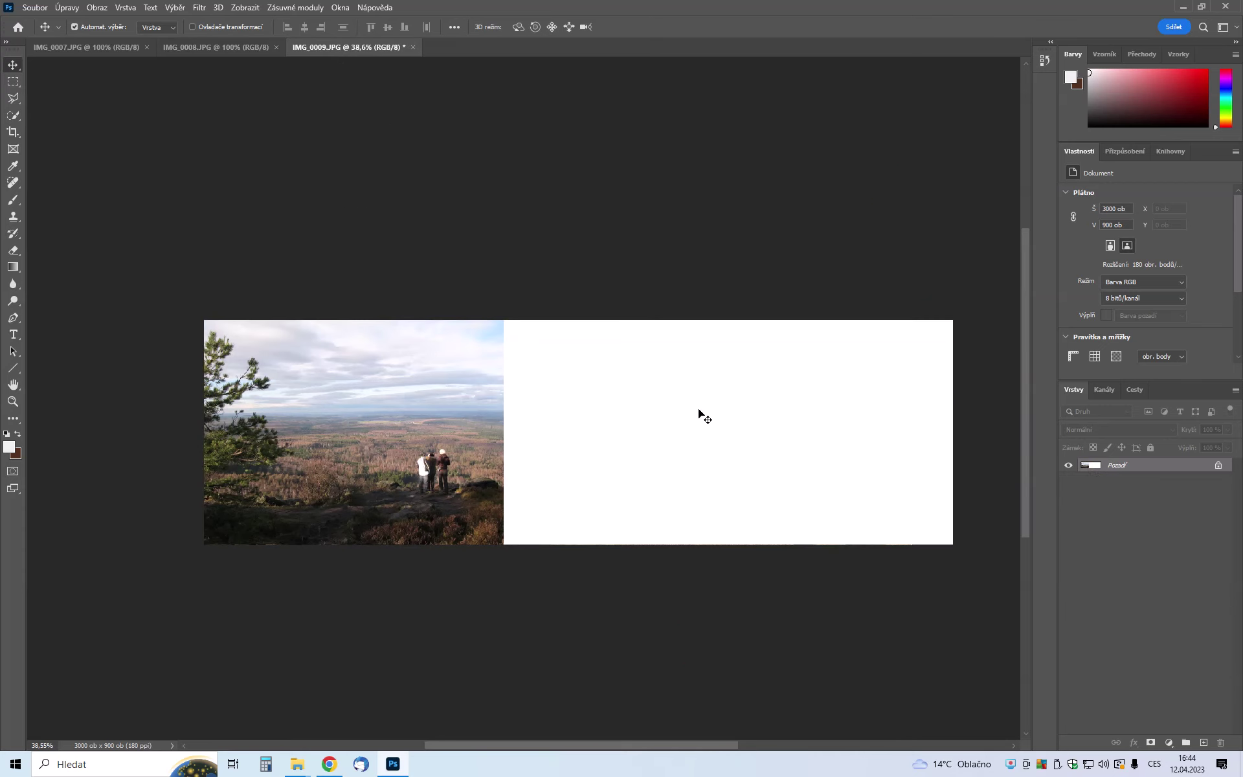
{"action": "key", "text": "ctrl+v"}
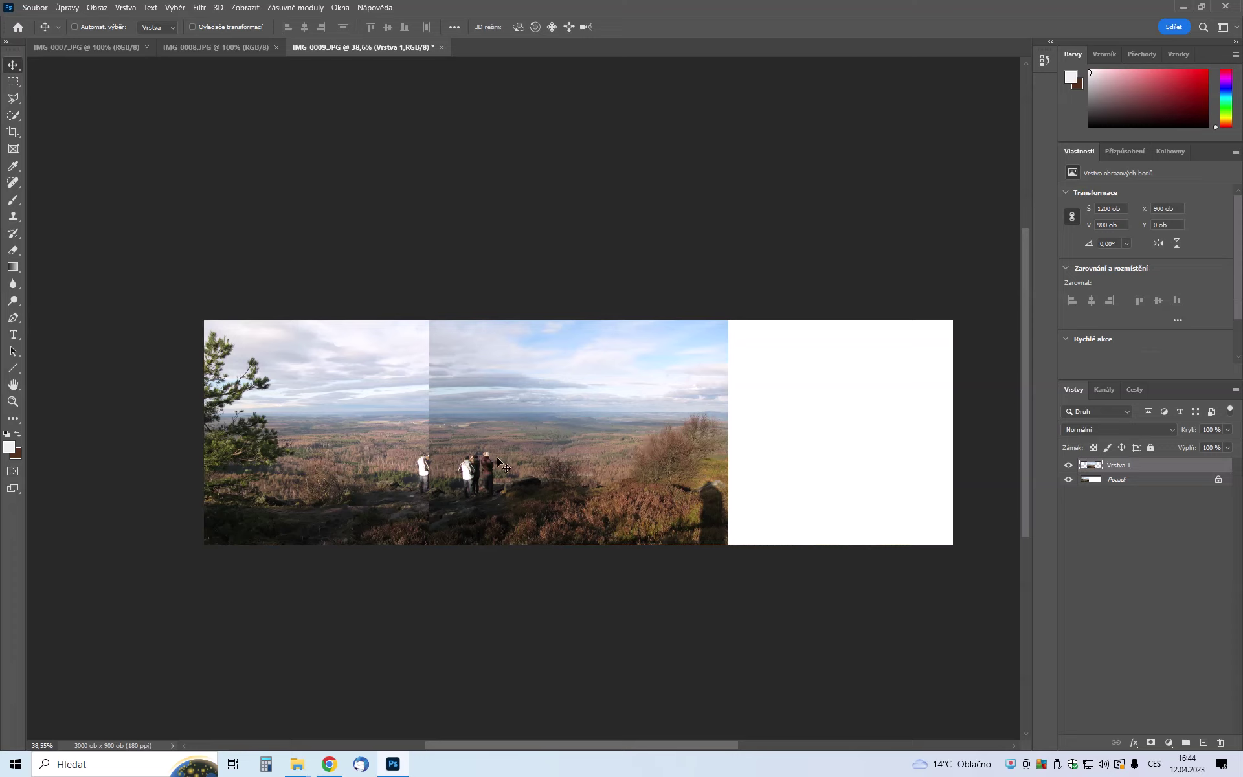
{"action": "mouse_move", "coordinate": [496, 463]}
{"action": "left_mouse_down"}
{"action": "mouse_move", "coordinate": [507, 464]}
{"action": "mouse_move", "coordinate": [455, 469]}
{"action": "mouse_move", "coordinate": [469, 464]}
{"action": "left_mouse_up"}
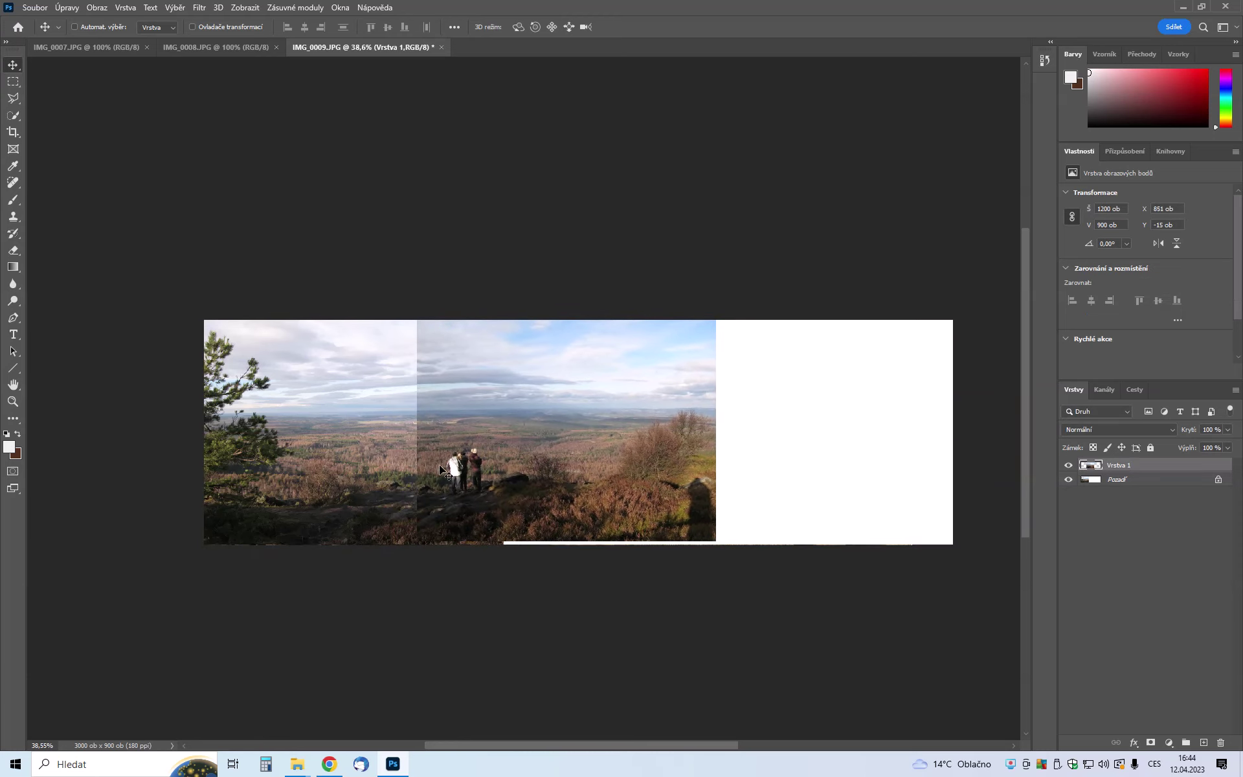
Step: Set the IMG_0008 layer to 59% opacity and shift it so its hikers overlap the first photo's
{"action": "left_click", "coordinate": [1226, 432]}
{"action": "left_click_drag", "start_coordinate": [1203, 441], "coordinate": [1204, 443]}
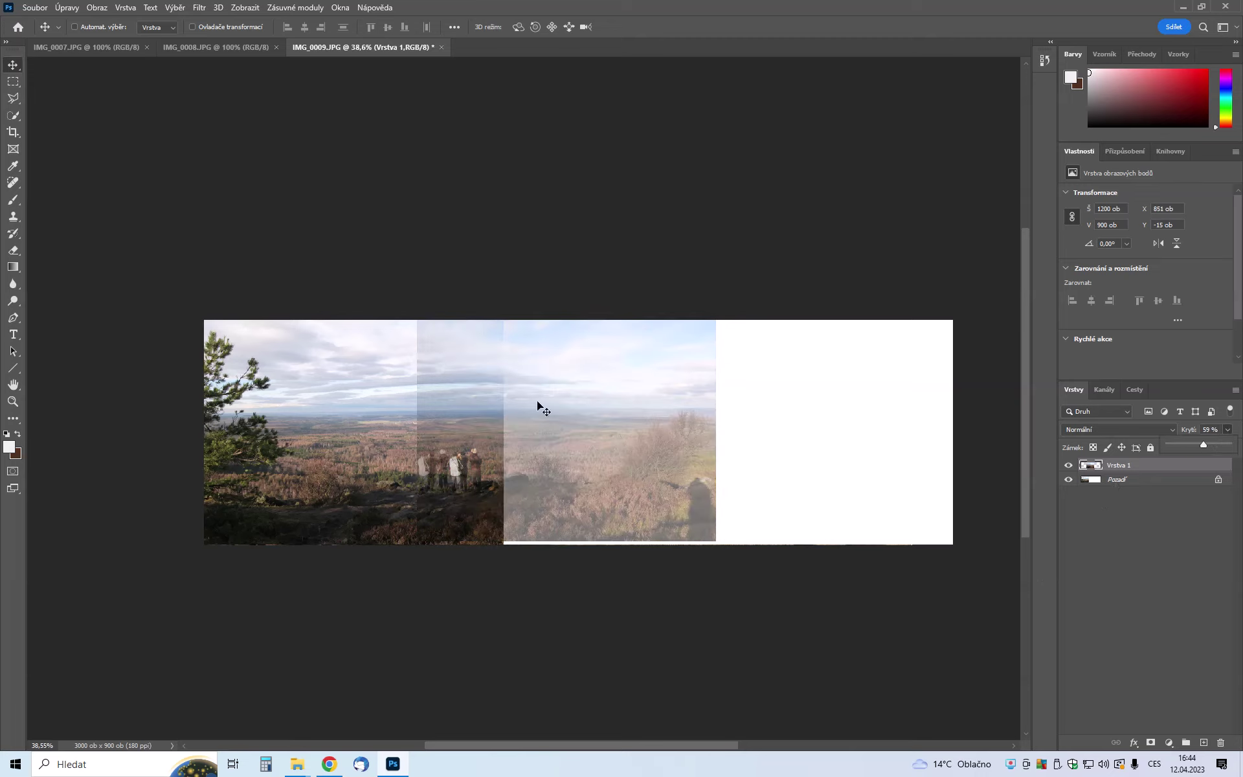
{"action": "scroll", "coordinate": [428, 441], "scroll_direction": "up", "scroll_amount": 5}
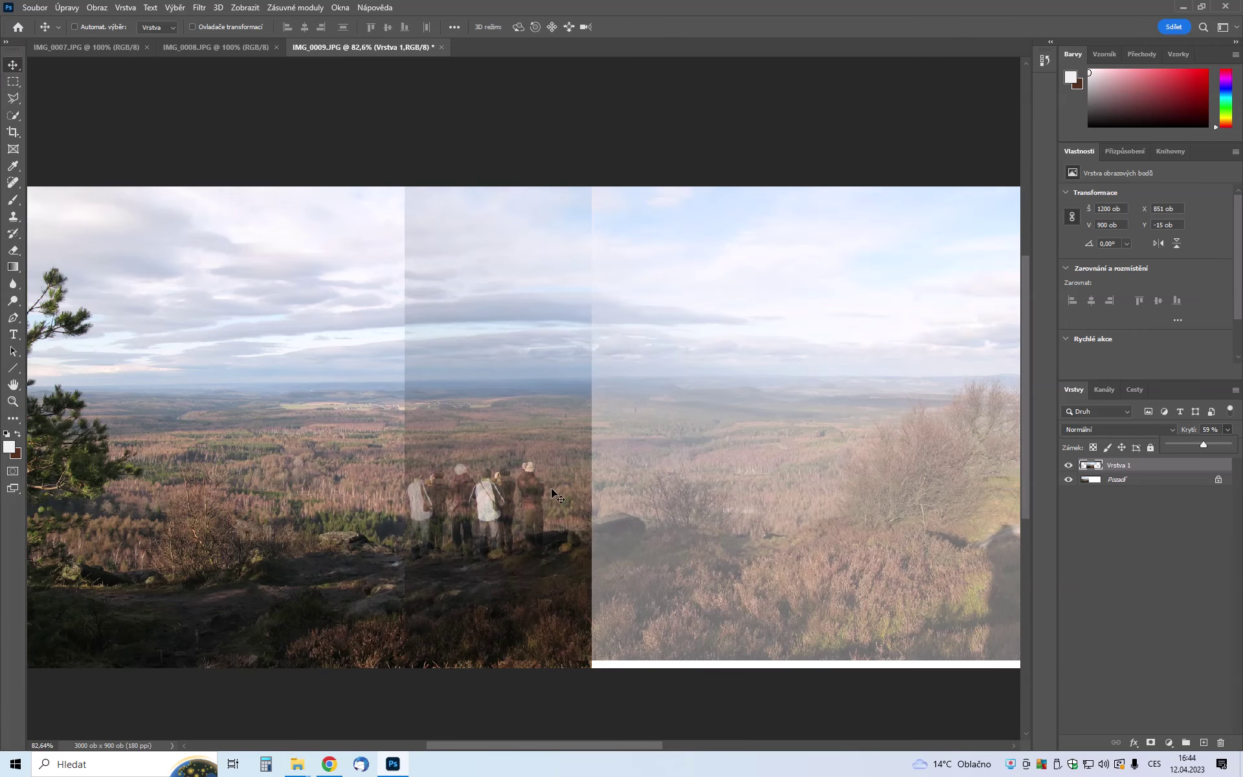
{"action": "left_click_drag", "start_coordinate": [589, 516], "coordinate": [548, 516]}
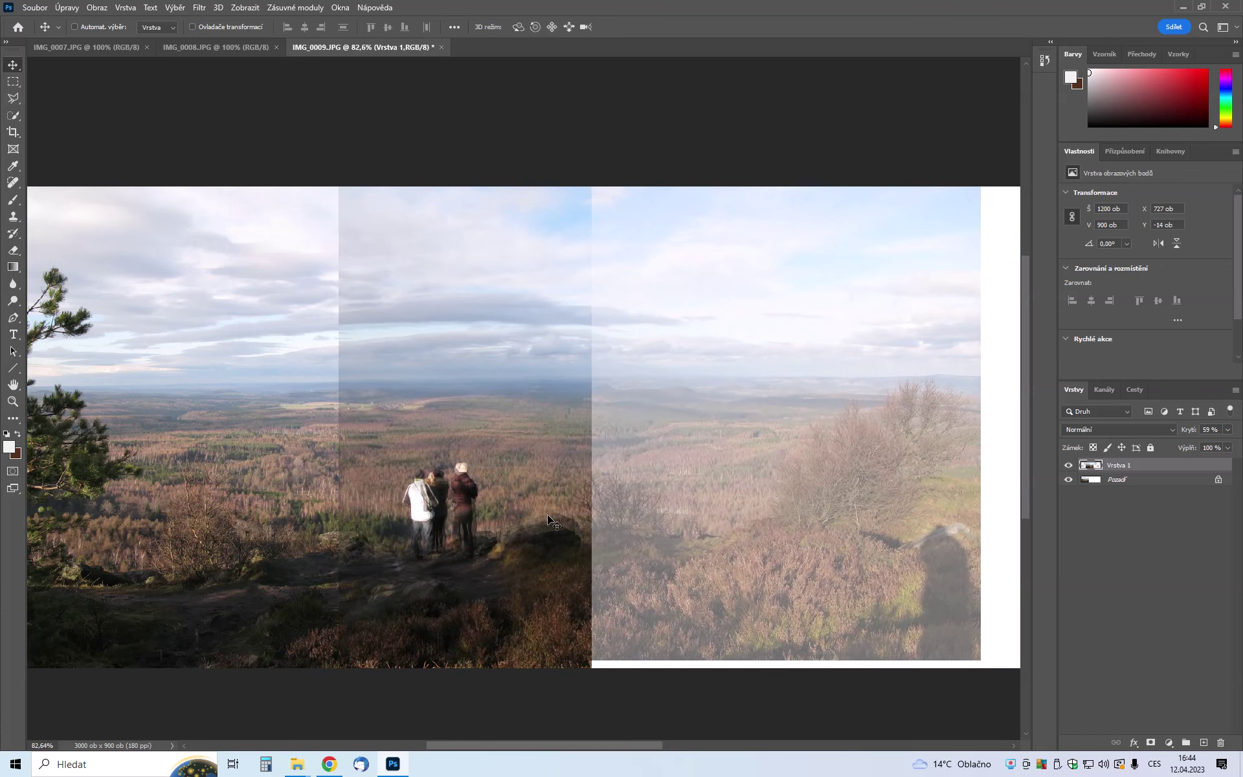
{"action": "scroll", "coordinate": [613, 499], "scroll_direction": "down", "scroll_amount": 1}
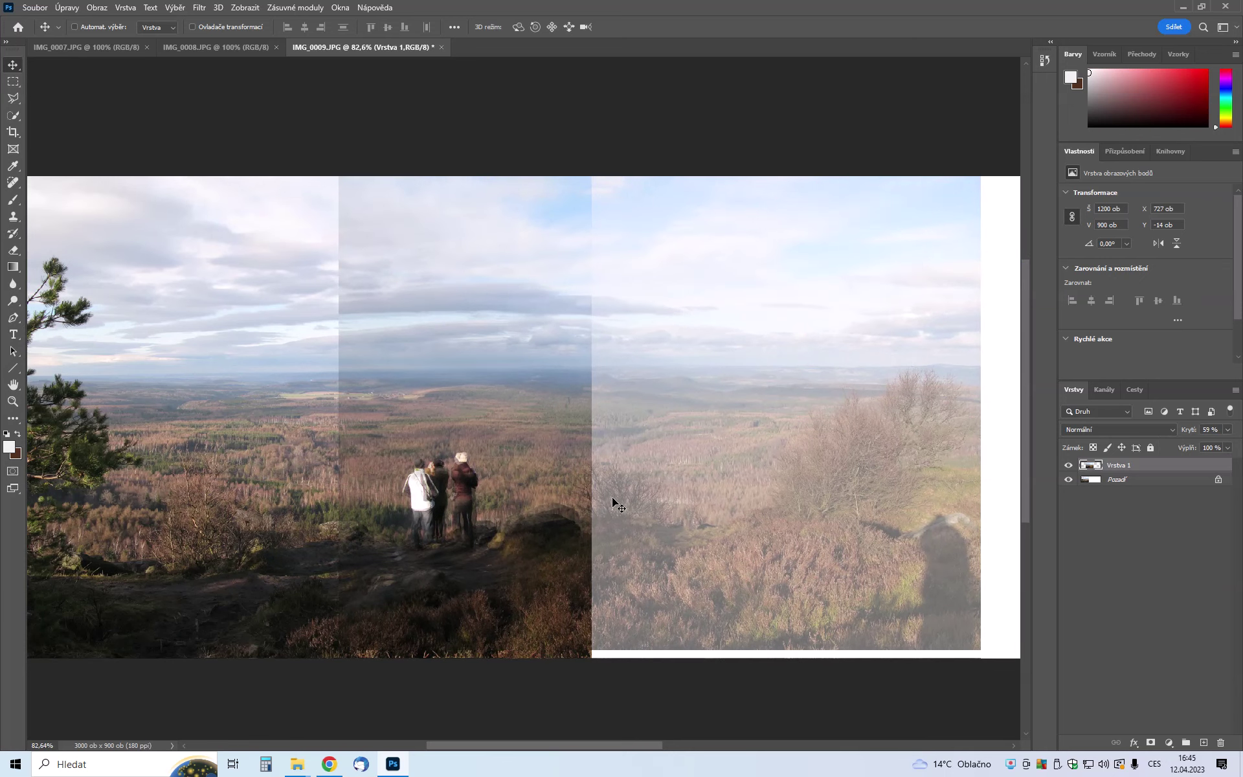
{"action": "scroll", "coordinate": [613, 502], "scroll_direction": "down", "scroll_amount": 1}
{"action": "scroll", "coordinate": [613, 502], "scroll_direction": "down", "scroll_amount": 2}
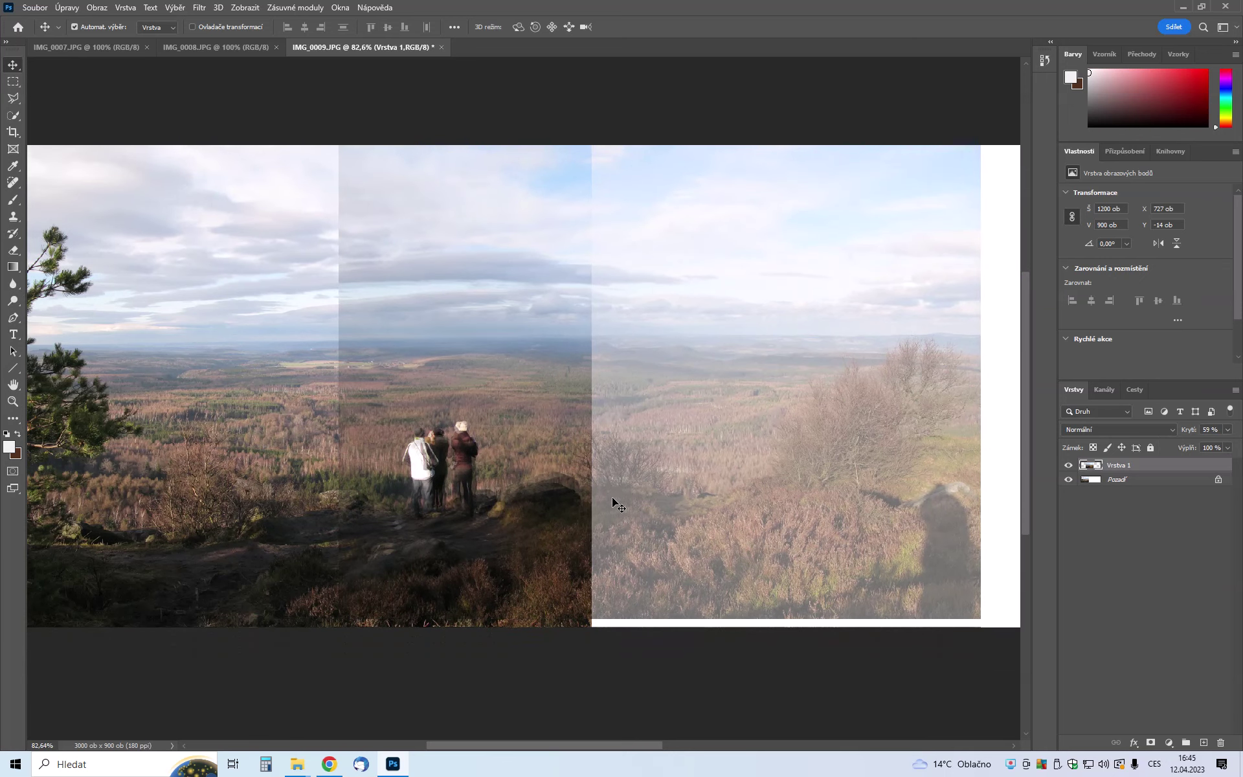
{"action": "key", "text": "ctrl+t"}
Step: Rotate the IMG_0008 layer about 2.5° and nudge it so its horizon matches the first photo
{"action": "left_click_drag", "start_coordinate": [1001, 341], "coordinate": [1002, 354]}
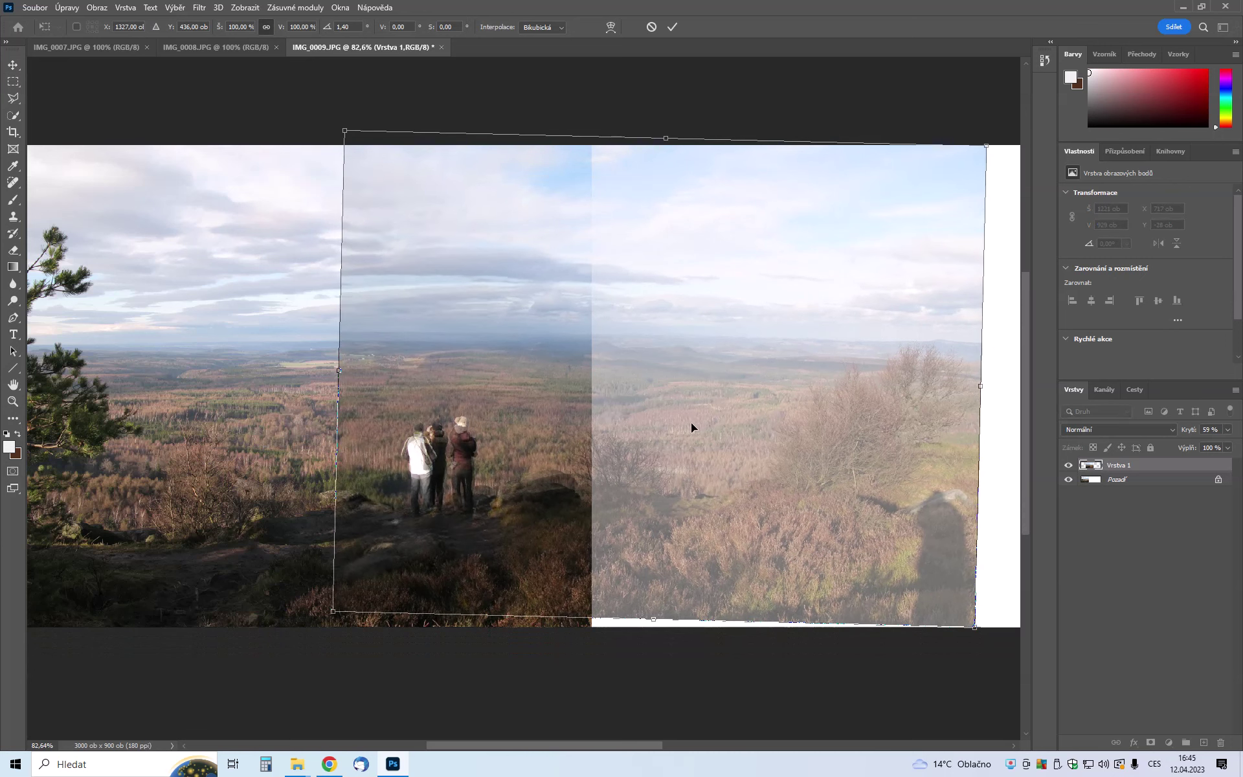
{"action": "left_click_drag", "start_coordinate": [692, 427], "coordinate": [689, 429]}
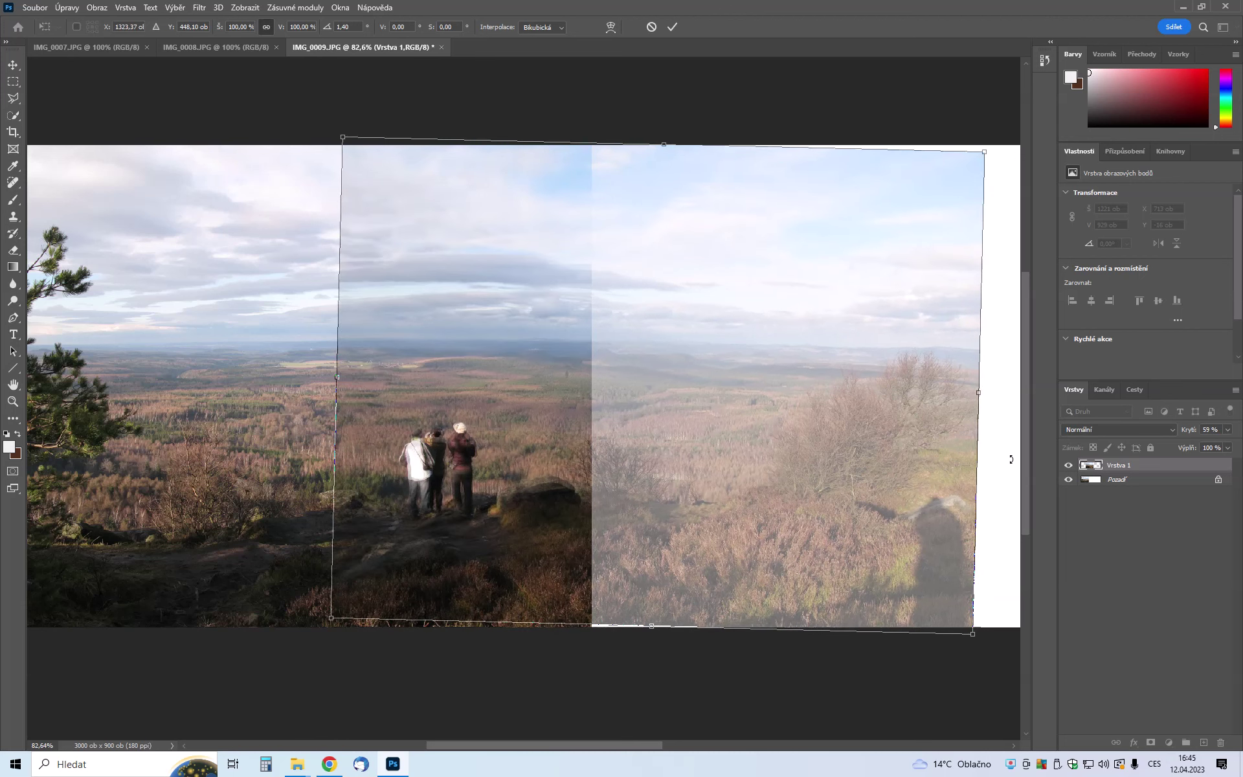
{"action": "left_click_drag", "start_coordinate": [1010, 460], "coordinate": [1010, 467]}
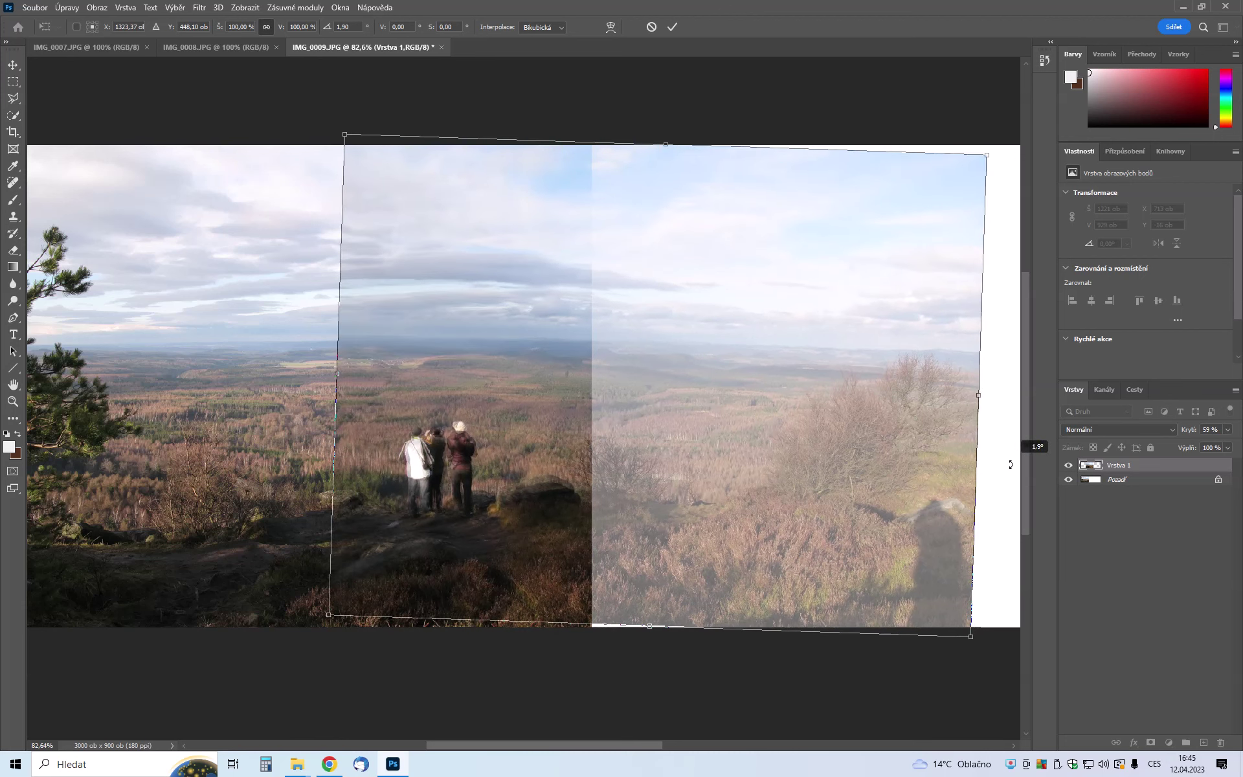
{"action": "left_click_drag", "start_coordinate": [765, 453], "coordinate": [766, 456]}
{"action": "key", "text": "Return"}
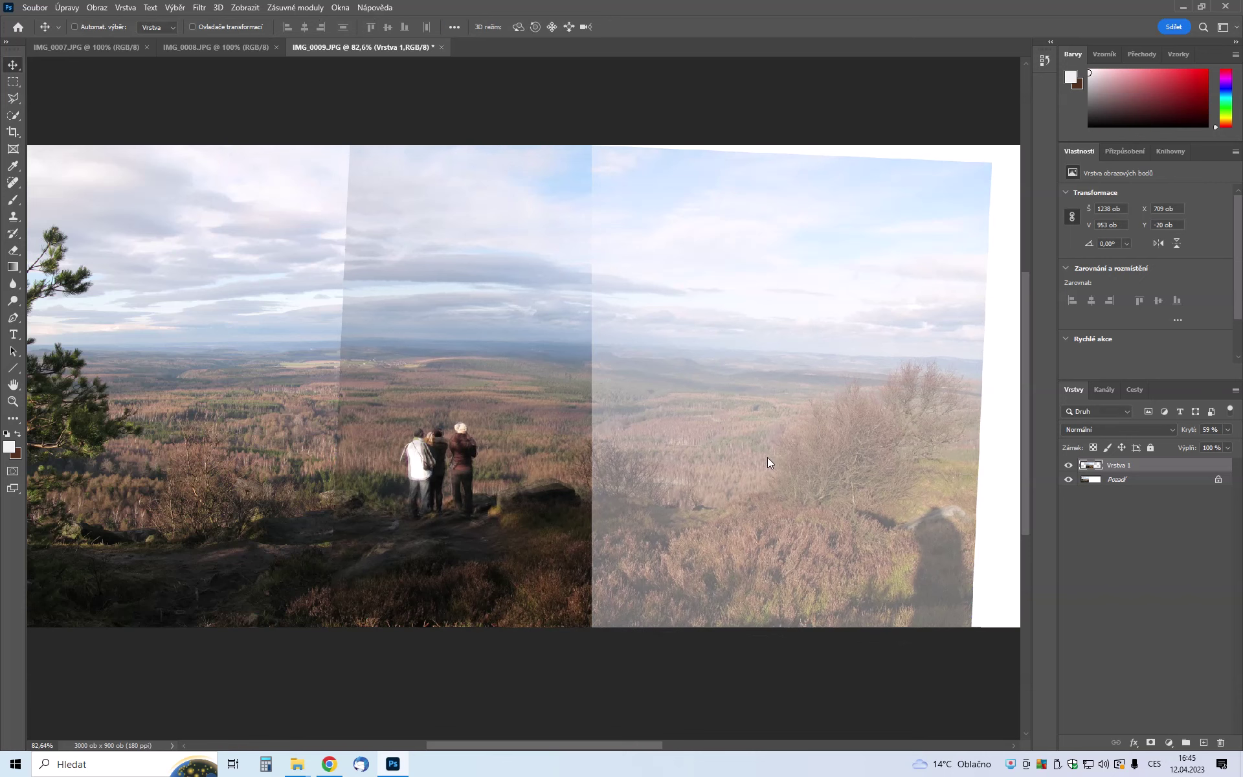
Step: Return the IMG_0008 layer to 100% opacity and attach a white layer mask
{"action": "scroll", "coordinate": [725, 457], "scroll_direction": "down", "scroll_amount": 3}
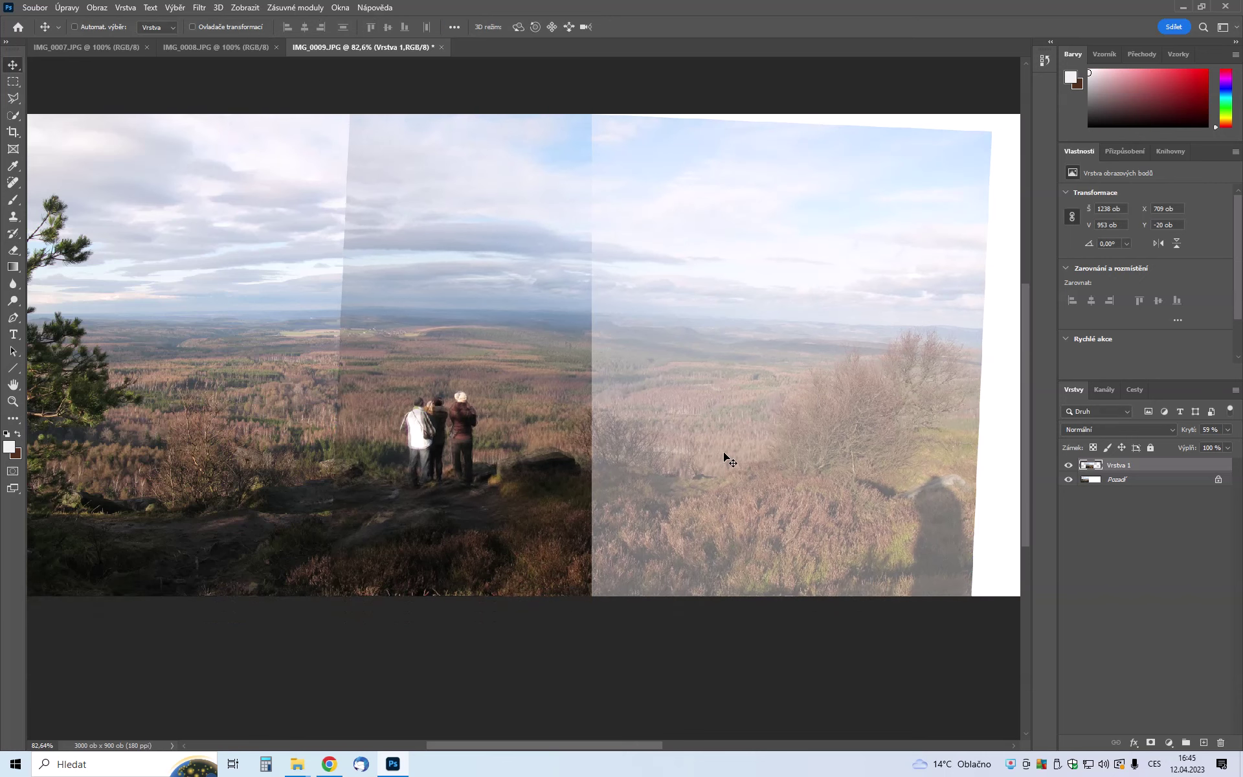
{"action": "scroll", "coordinate": [725, 457], "scroll_direction": "down", "scroll_amount": 1}
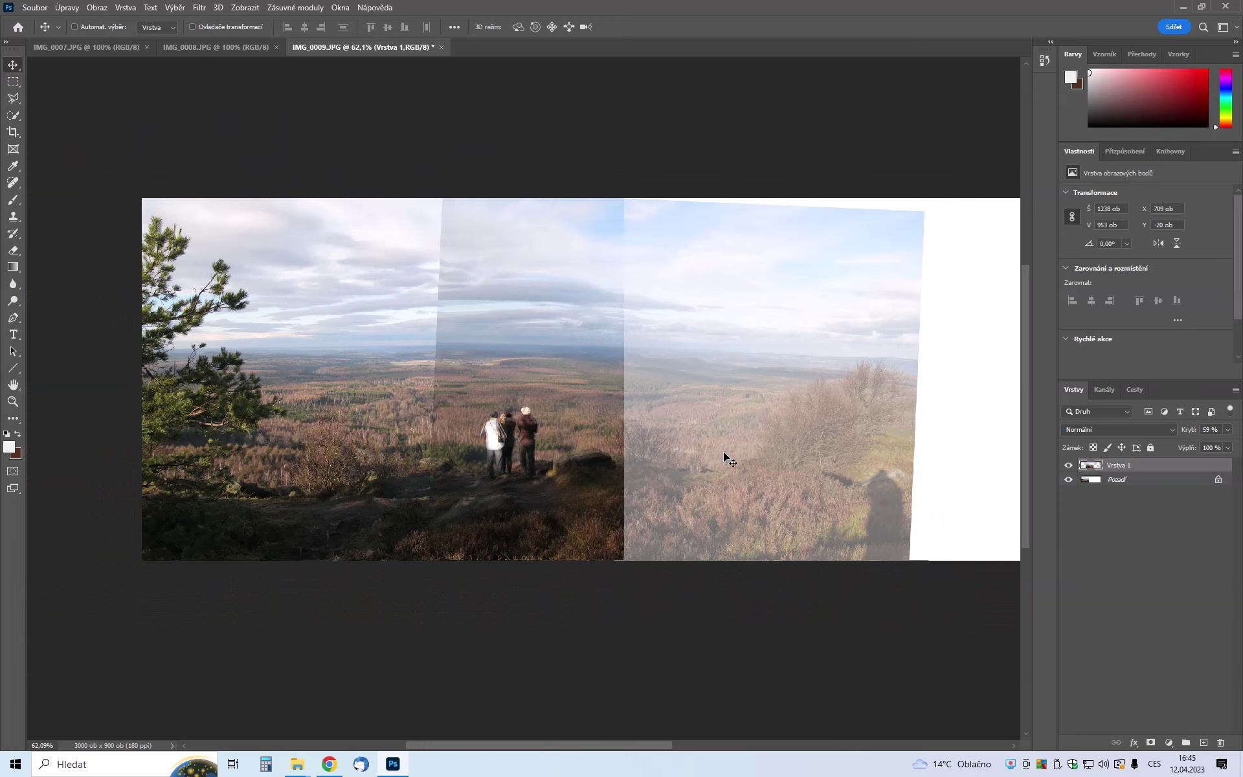
{"action": "scroll", "coordinate": [744, 457], "scroll_direction": "down", "scroll_amount": 1}
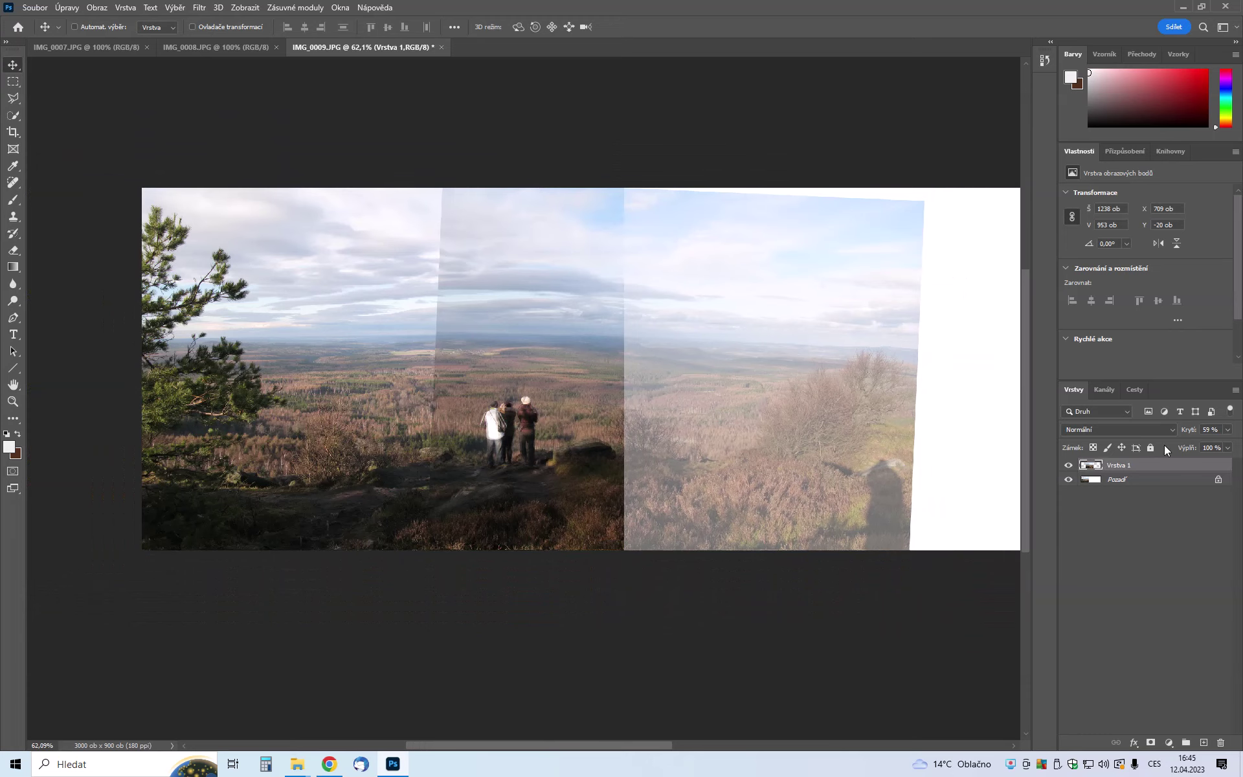
{"action": "left_click", "coordinate": [1228, 430]}
{"action": "left_click_drag", "start_coordinate": [1209, 444], "coordinate": [1236, 444]}
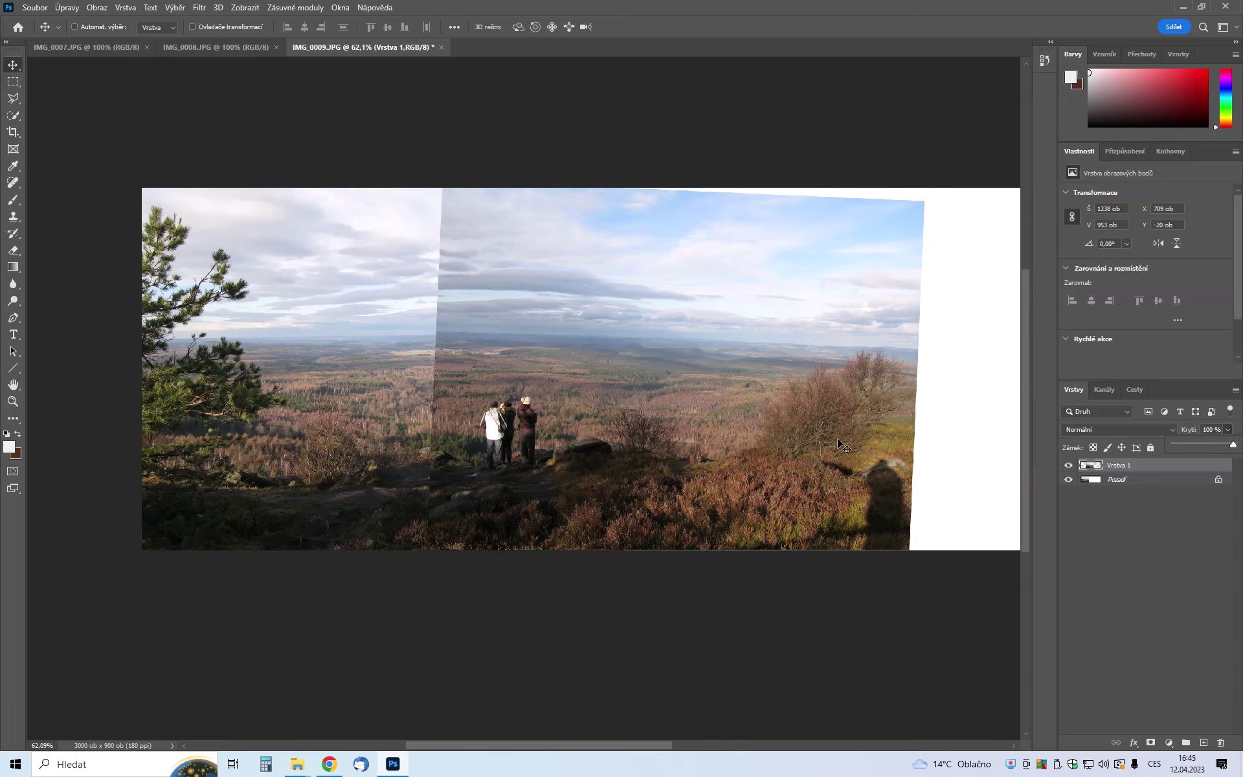
{"action": "left_click", "coordinate": [1134, 466]}
{"action": "left_click", "coordinate": [1150, 742]}
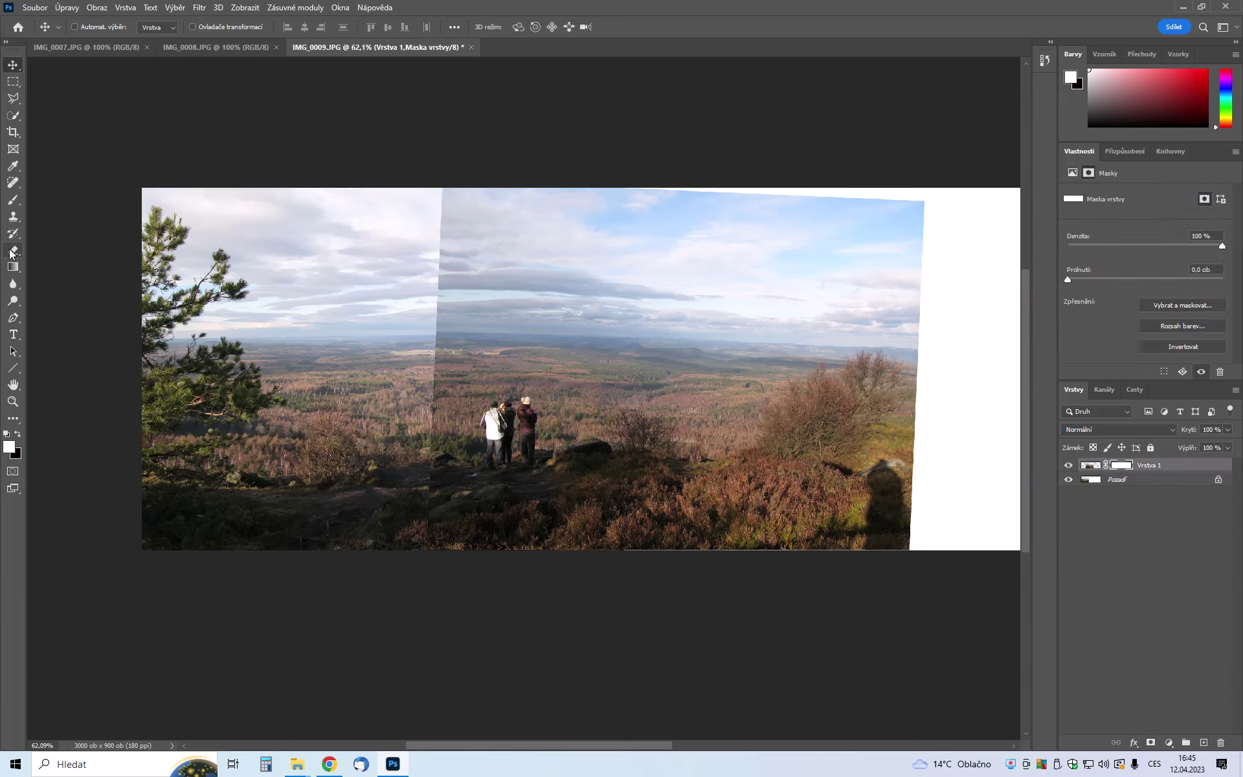
Step: Set up the Eraser with a fully soft brush edge for painting the mask
{"action": "left_click", "coordinate": [13, 250]}
{"action": "left_click", "coordinate": [94, 28]}
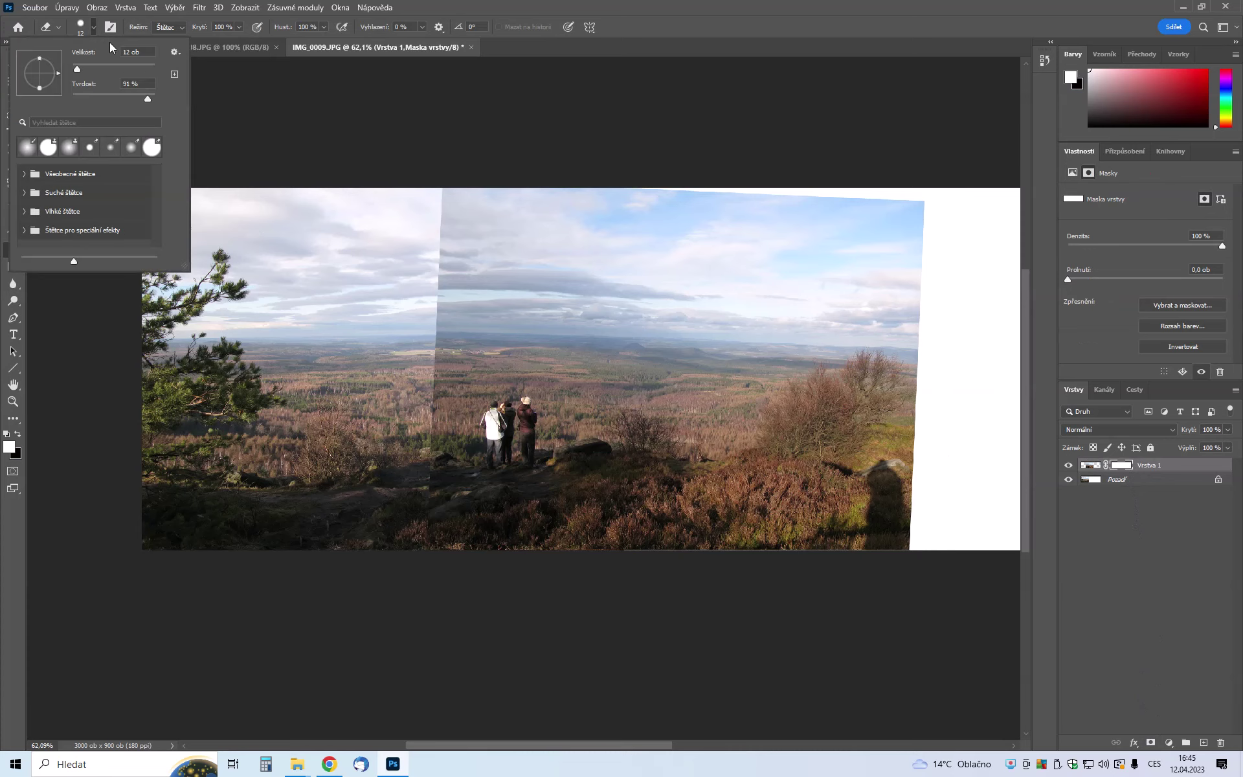
{"action": "mouse_move", "coordinate": [146, 98]}
{"action": "left_mouse_down"}
{"action": "mouse_move", "coordinate": [70, 99]}
{"action": "mouse_move", "coordinate": [138, 68]}
{"action": "left_mouse_up"}
{"action": "left_click", "coordinate": [397, 211]}
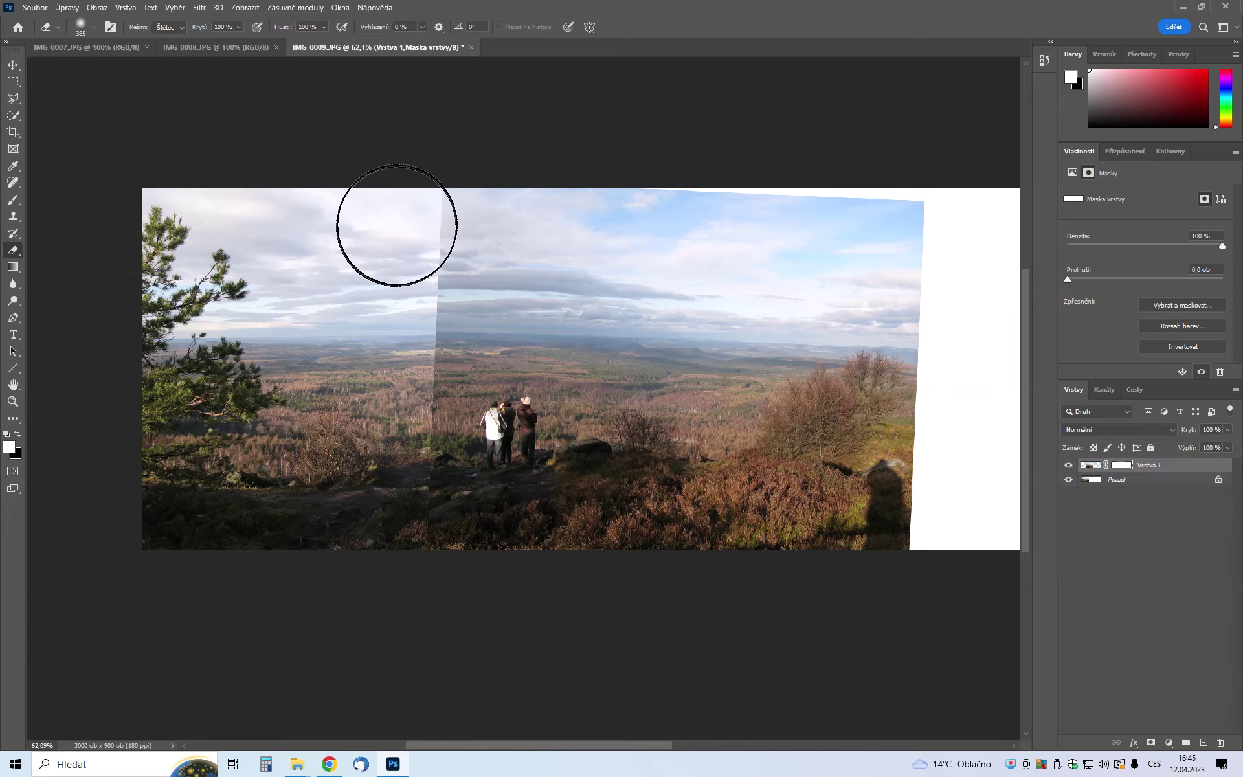
Step: Erase the sky and foreground seam on the mask, re-show Pozadí and target Vrstva 1's pixels
{"action": "mouse_move", "coordinate": [401, 218]}
{"action": "left_mouse_down"}
{"action": "mouse_move", "coordinate": [402, 202]}
{"action": "mouse_move", "coordinate": [402, 297]}
{"action": "mouse_move", "coordinate": [408, 203]}
{"action": "mouse_move", "coordinate": [394, 416]}
{"action": "mouse_move", "coordinate": [389, 324]}
{"action": "mouse_move", "coordinate": [394, 555]}
{"action": "mouse_move", "coordinate": [415, 380]}
{"action": "left_mouse_up"}
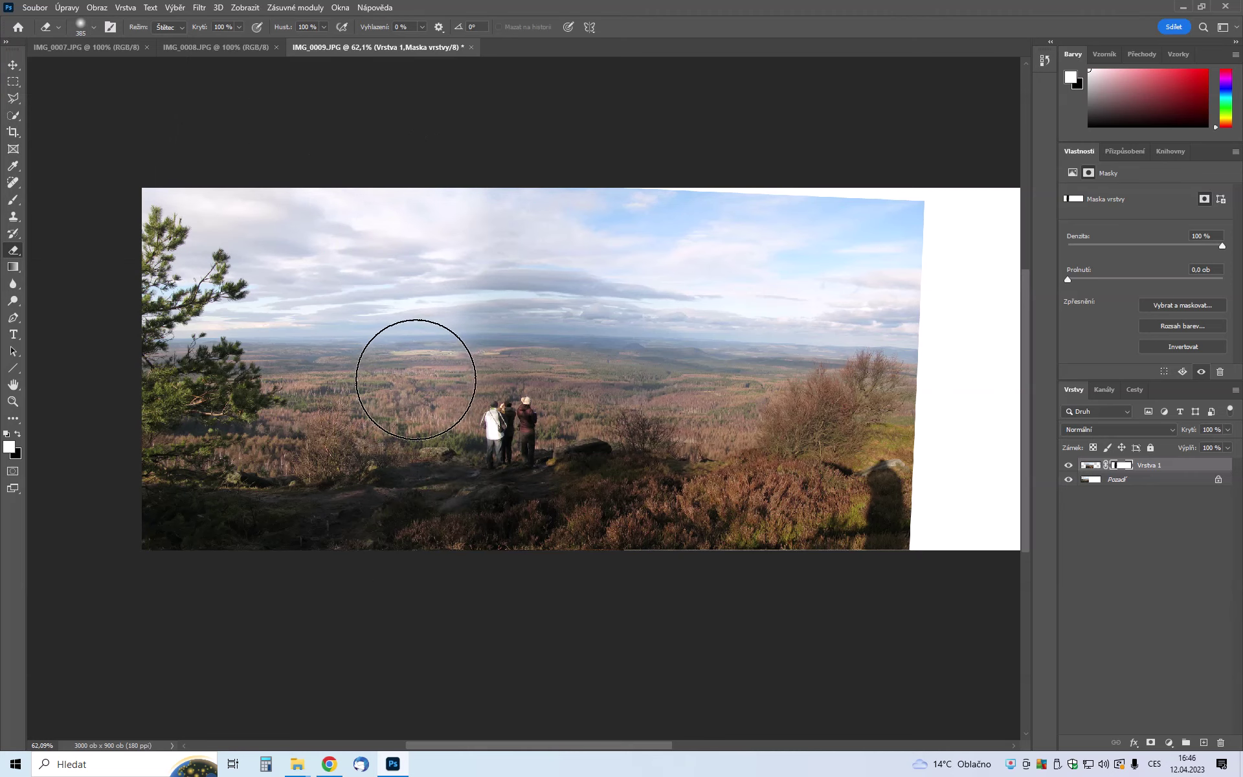
{"action": "left_click", "coordinate": [1069, 479]}
{"action": "left_click_drag", "start_coordinate": [431, 361], "coordinate": [429, 543]}
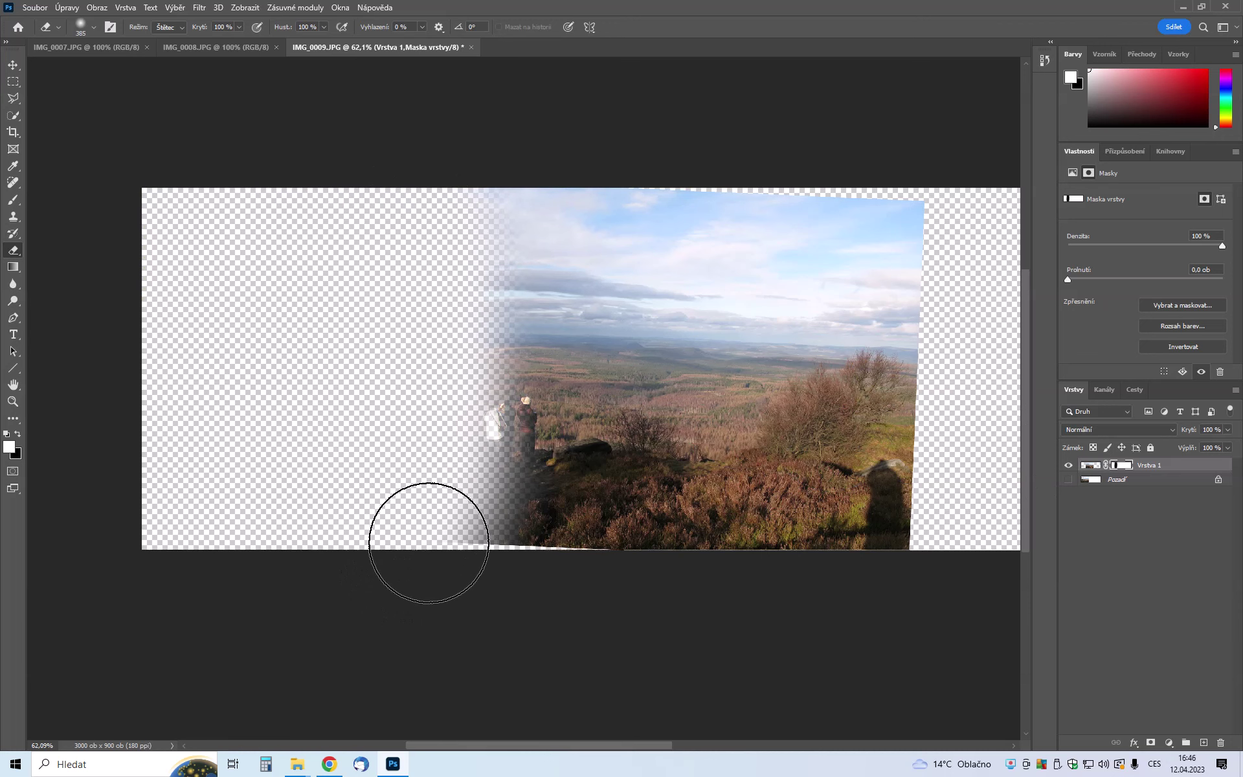
{"action": "left_click", "coordinate": [1068, 480]}
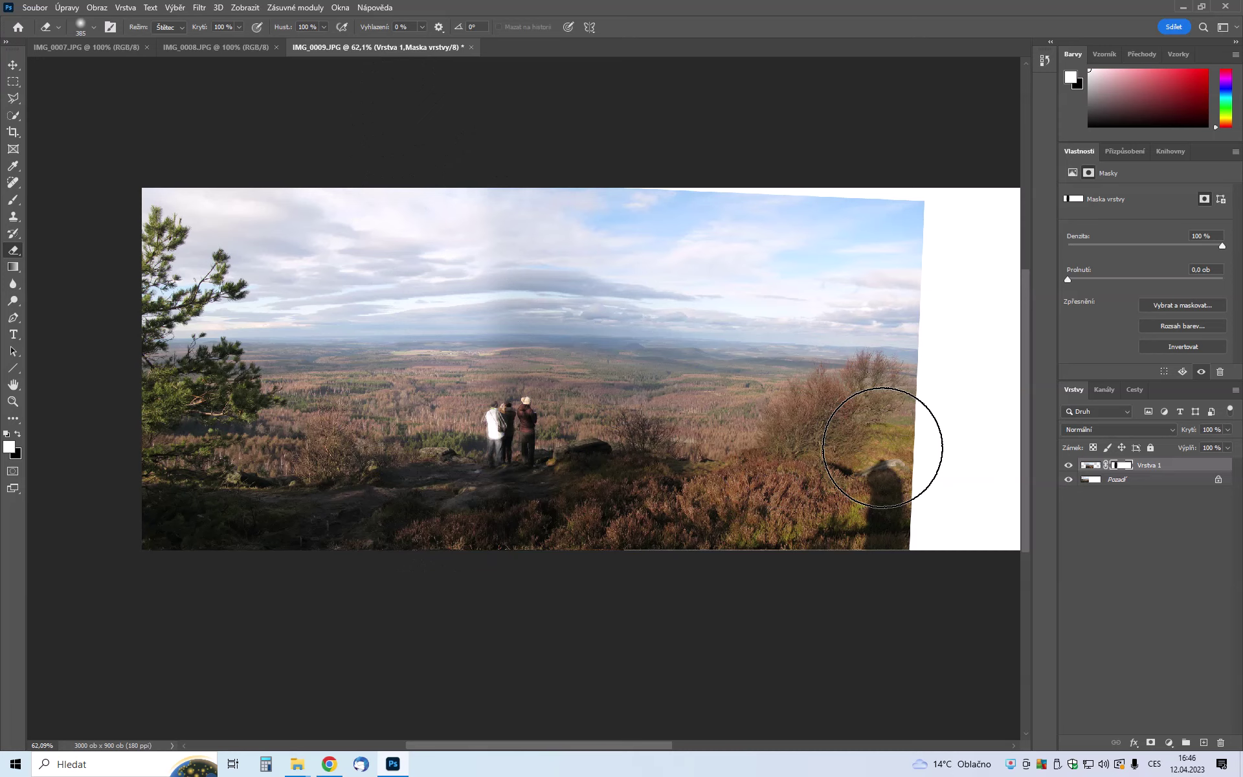
{"action": "left_click", "coordinate": [1154, 465]}
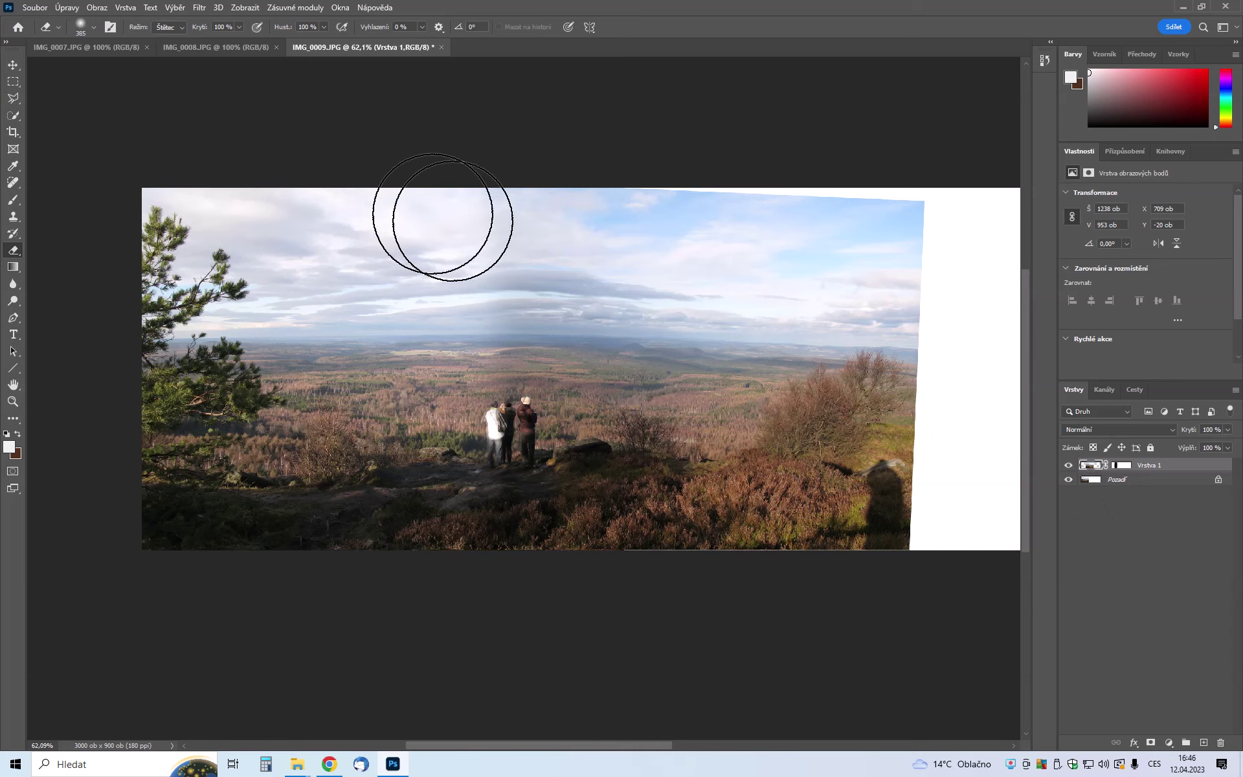
Step: Brighten the upper photo with Křivky by adding and raising a midpoint on the RGB curve
{"action": "left_click", "coordinate": [97, 7]}
{"action": "mouse_move", "coordinate": [118, 41]}
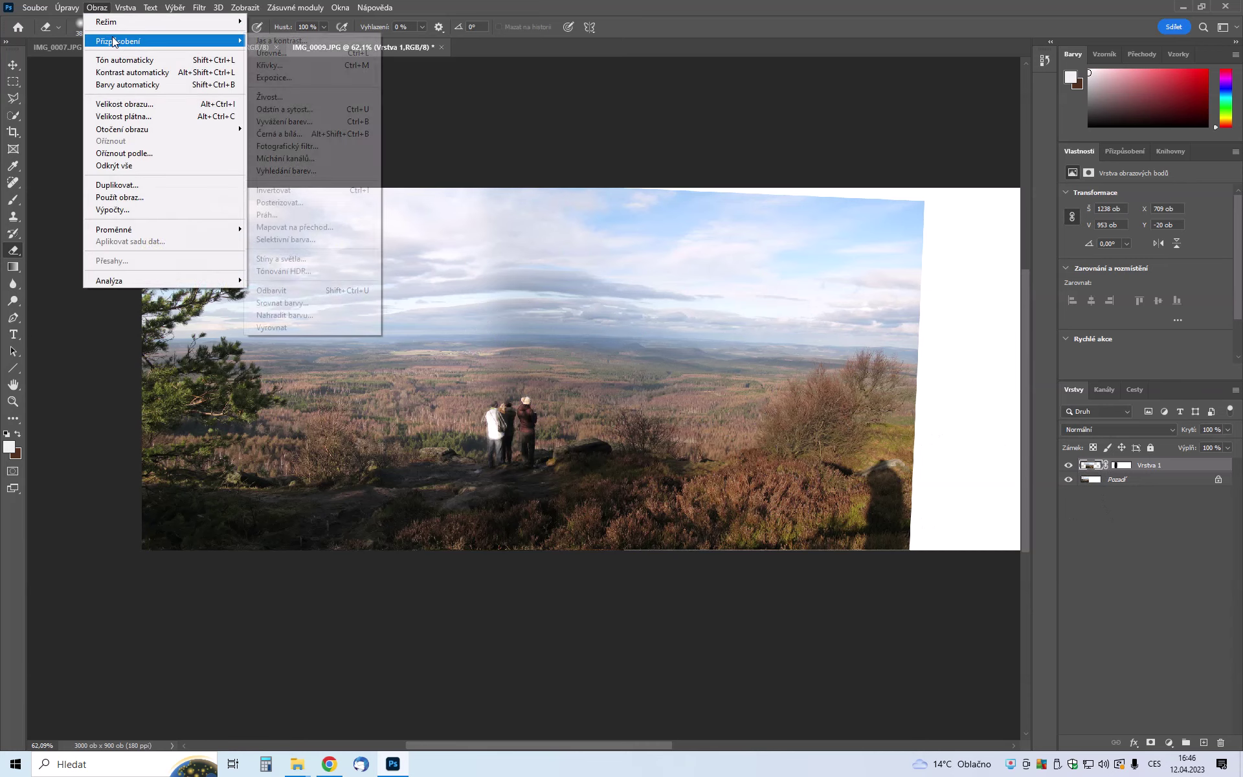
{"action": "left_click", "coordinate": [270, 65]}
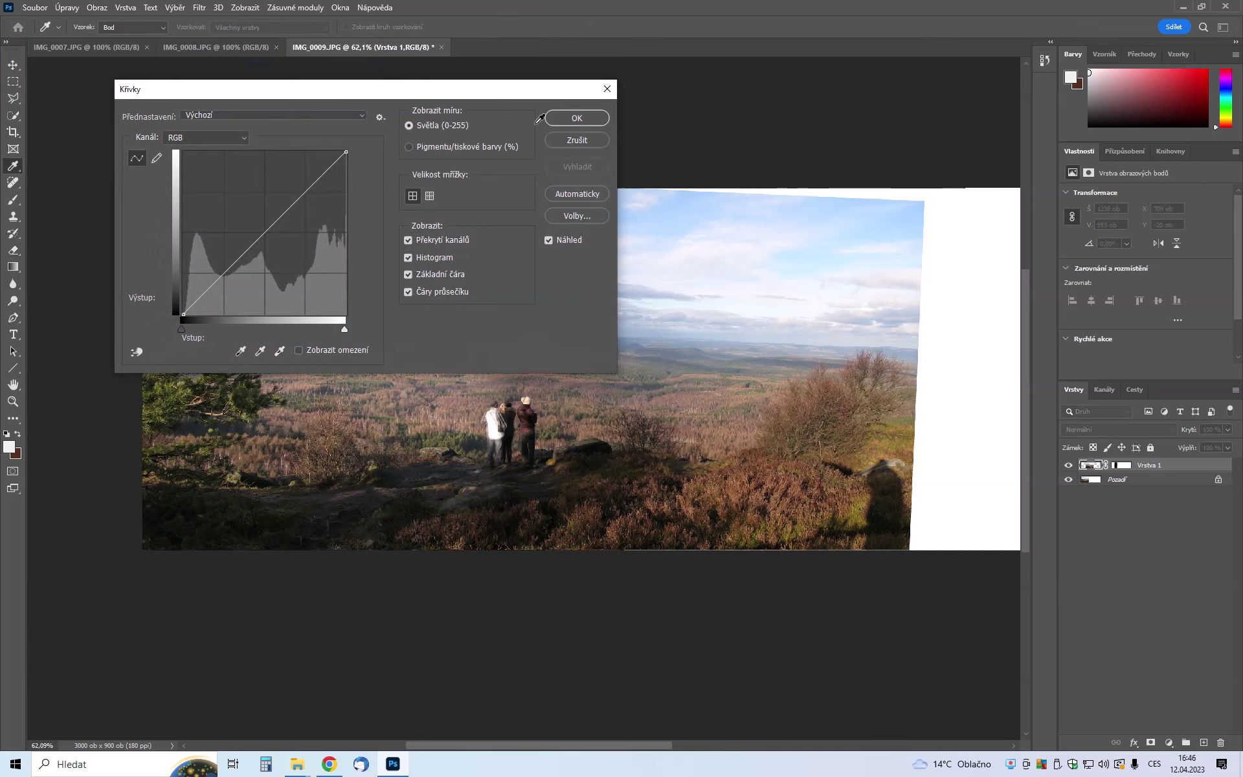
{"action": "mouse_move", "coordinate": [437, 93]}
{"action": "left_mouse_down"}
{"action": "mouse_move", "coordinate": [834, 378]}
{"action": "mouse_move", "coordinate": [898, 400]}
{"action": "left_mouse_up"}
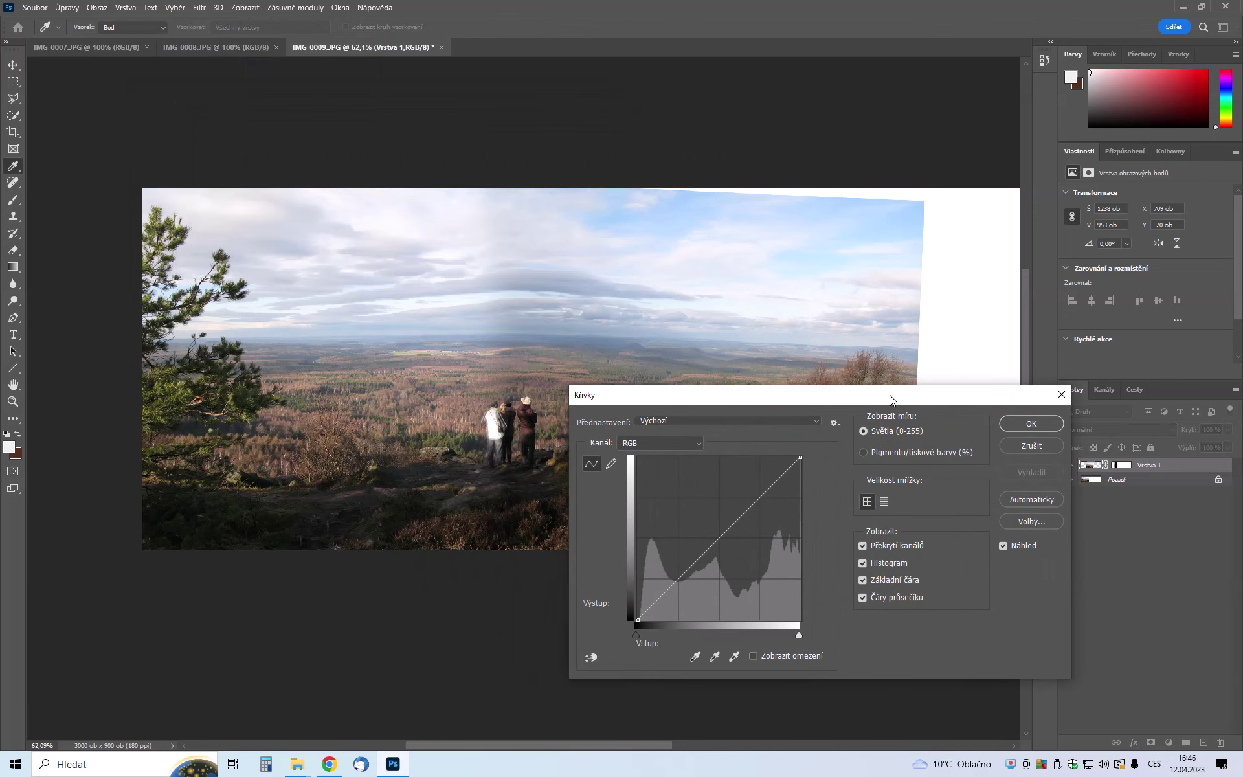
{"action": "left_click", "coordinate": [718, 535]}
{"action": "left_click_drag", "start_coordinate": [717, 535], "coordinate": [722, 518]}
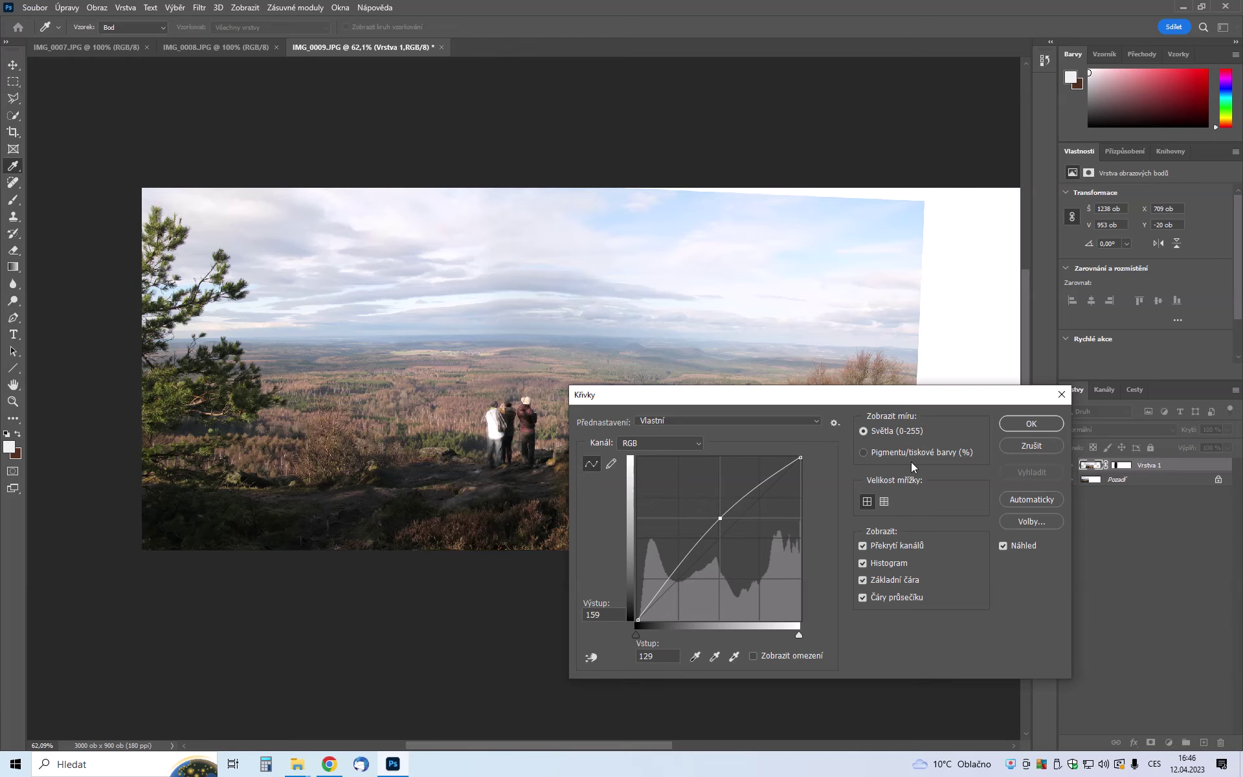
{"action": "left_click", "coordinate": [1030, 423]}
Step: Switch to the Eraser and scroll the view across the panorama
{"action": "key", "text": "e"}
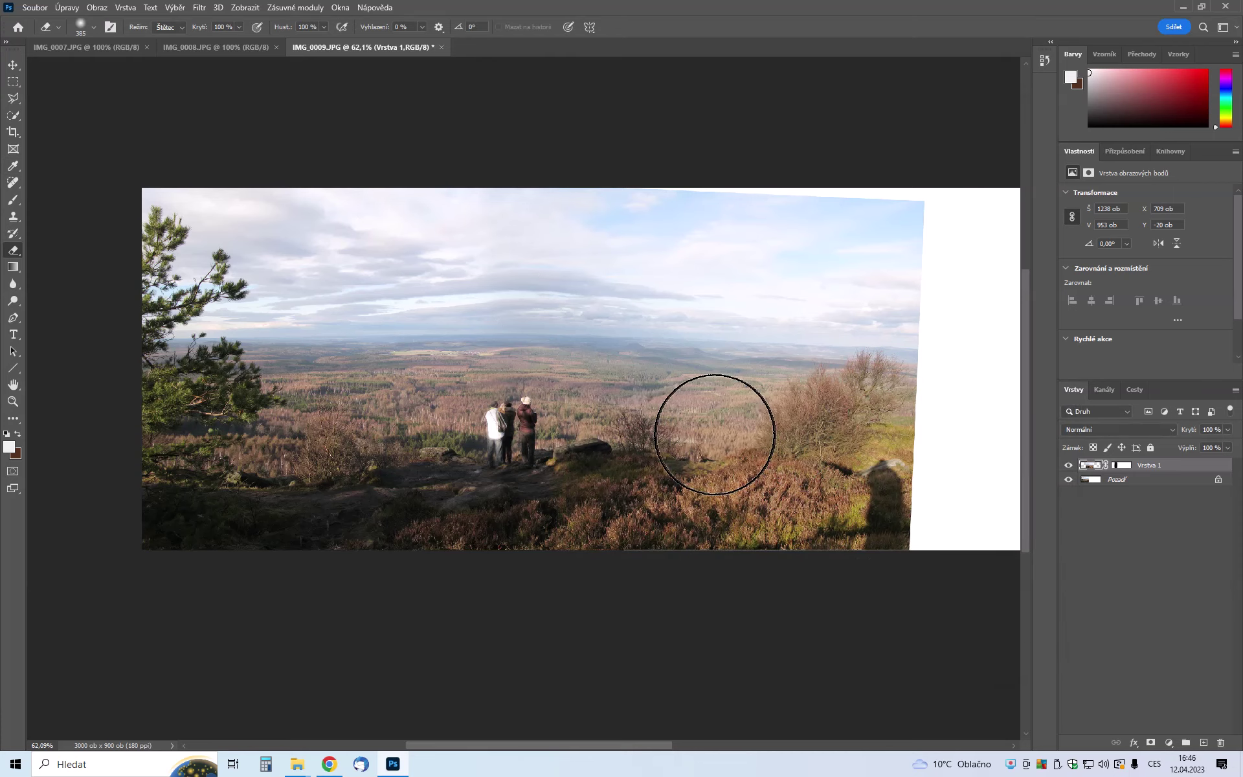
{"action": "scroll", "coordinate": [711, 434], "scroll_direction": "down", "scroll_amount": 1}
{"action": "scroll", "coordinate": [710, 434], "scroll_direction": "down", "scroll_amount": 1, "text": "alt"}
{"action": "scroll", "coordinate": [709, 417], "scroll_direction": "down", "scroll_amount": 2, "text": "alt"}
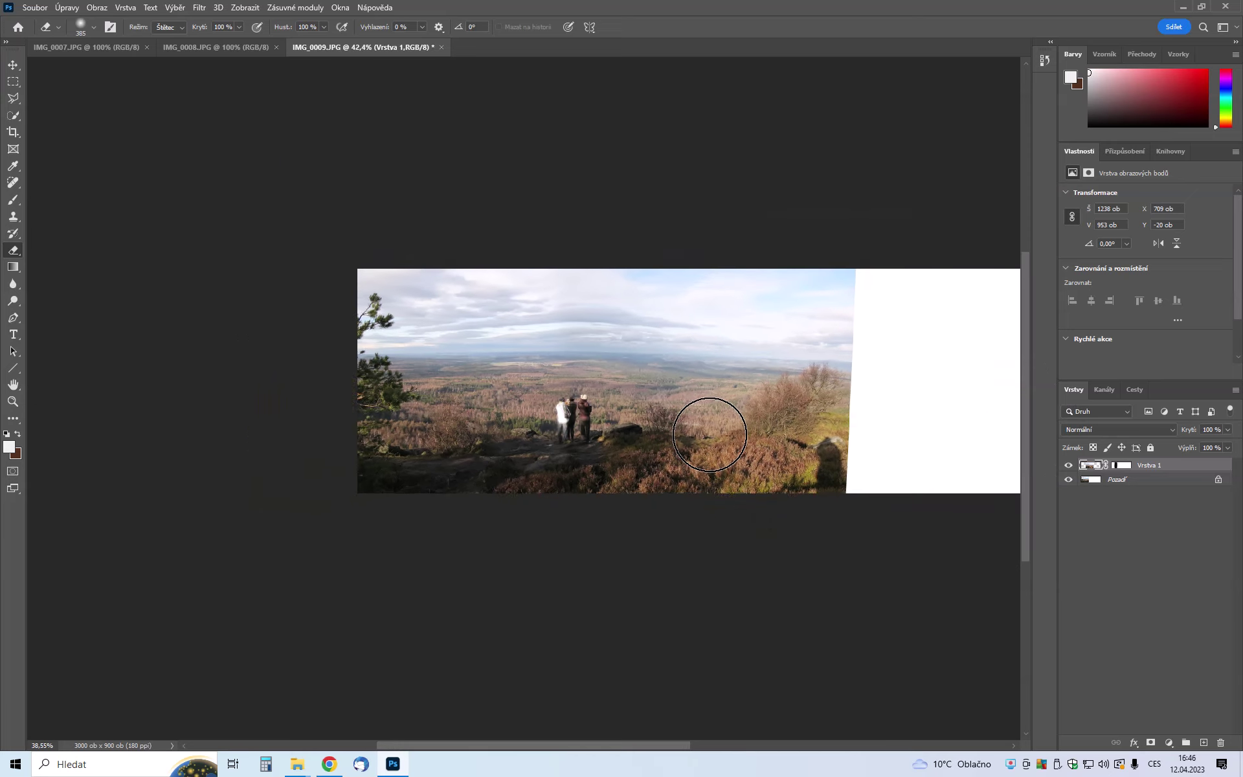
{"action": "left_click_drag", "start_coordinate": [620, 737], "coordinate": [674, 736]}
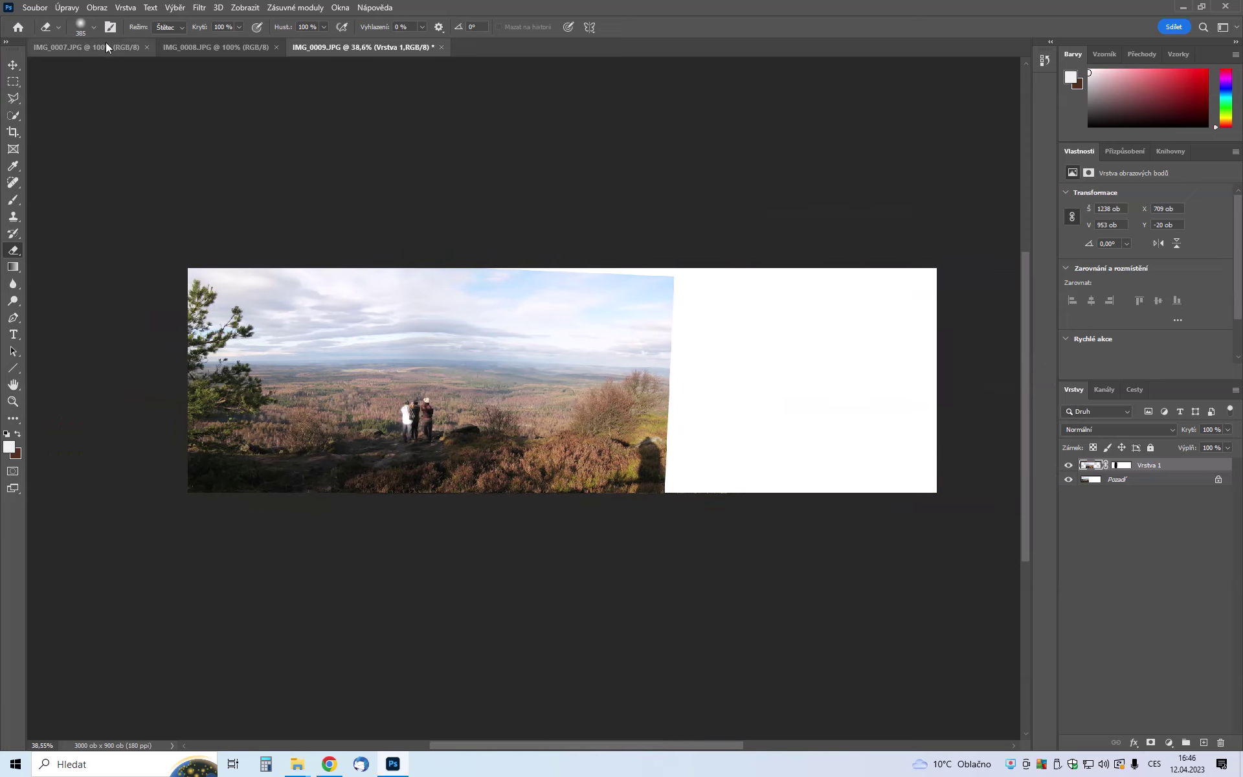
Step: Select all of IMG_0007.JPG with the Move tool, then return to the IMG_0009 panorama
{"action": "left_click", "coordinate": [102, 44]}
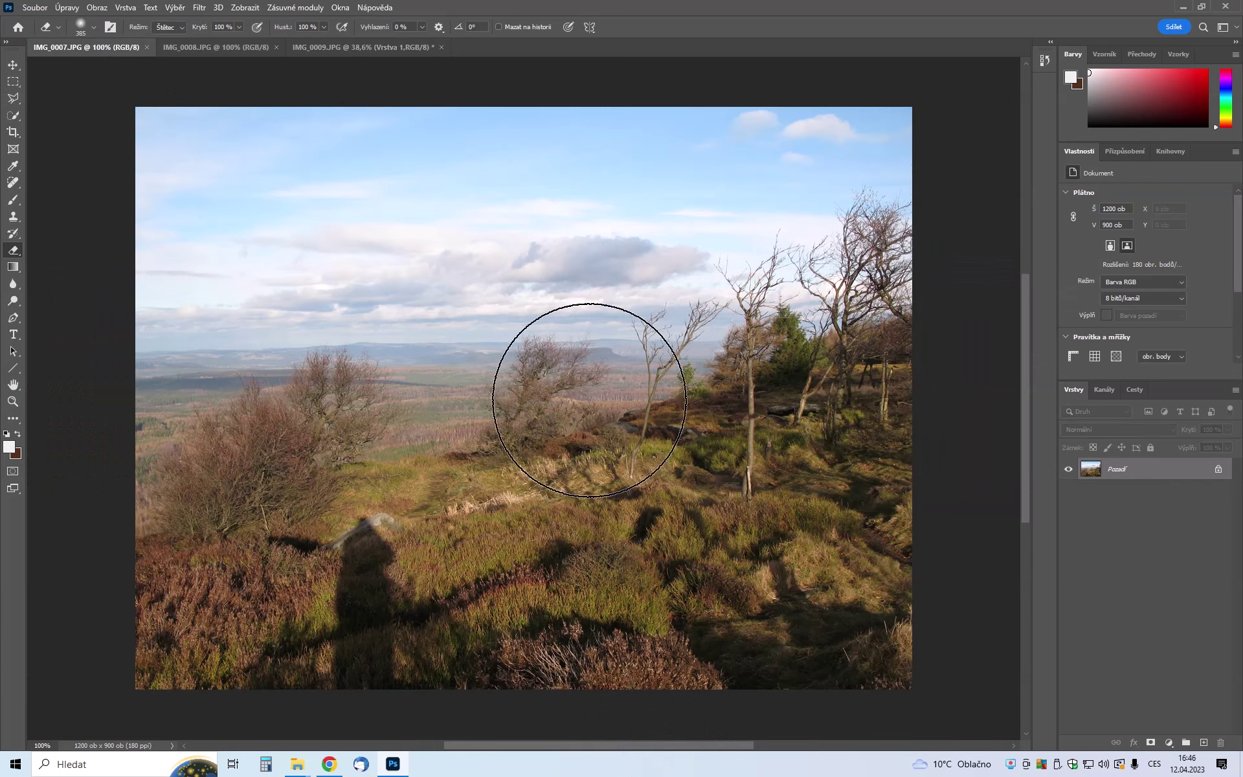
{"action": "left_click", "coordinate": [10, 65]}
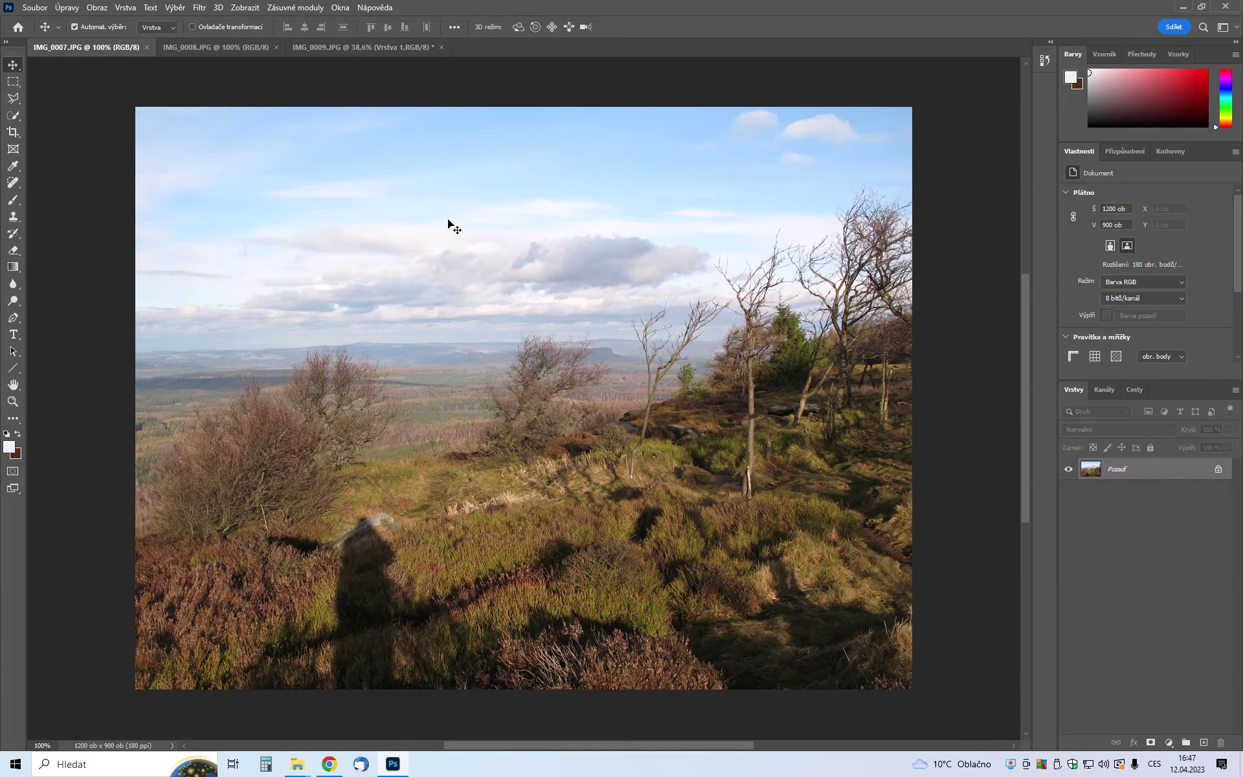
{"action": "key", "text": "ctrl+a"}
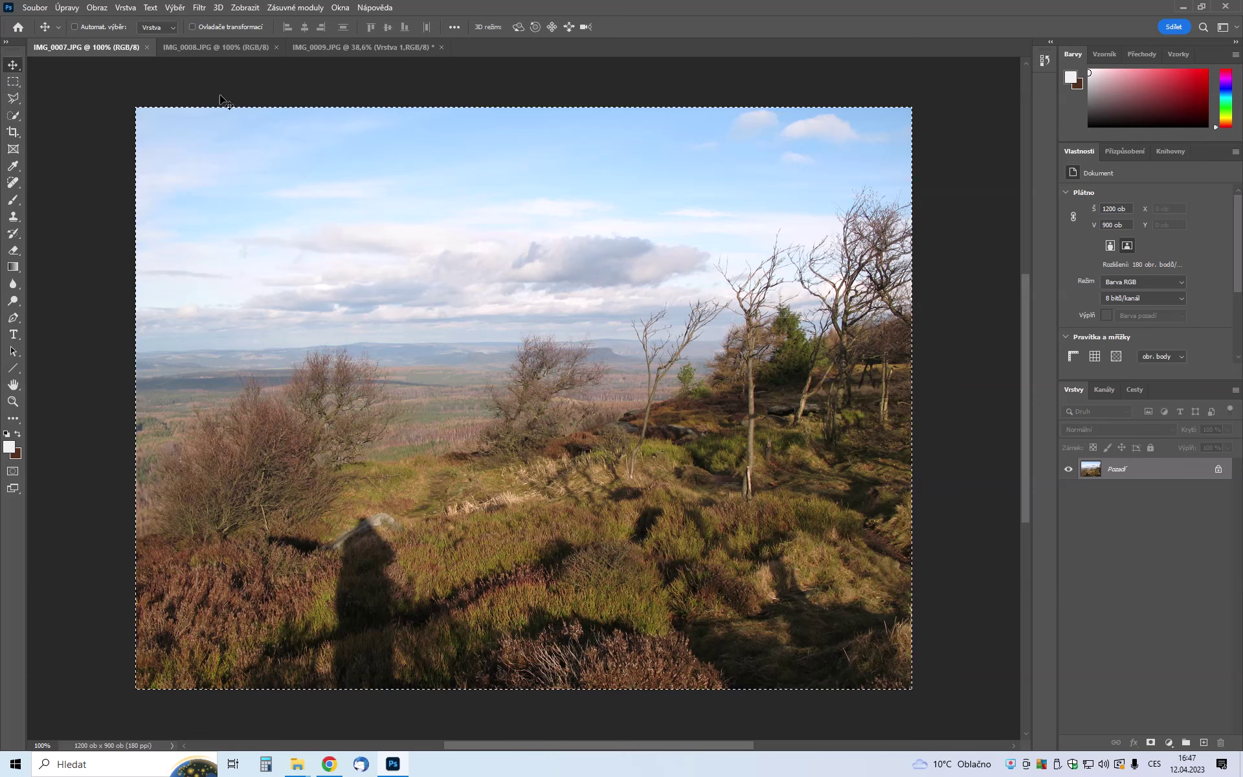
{"action": "left_click", "coordinate": [312, 53]}
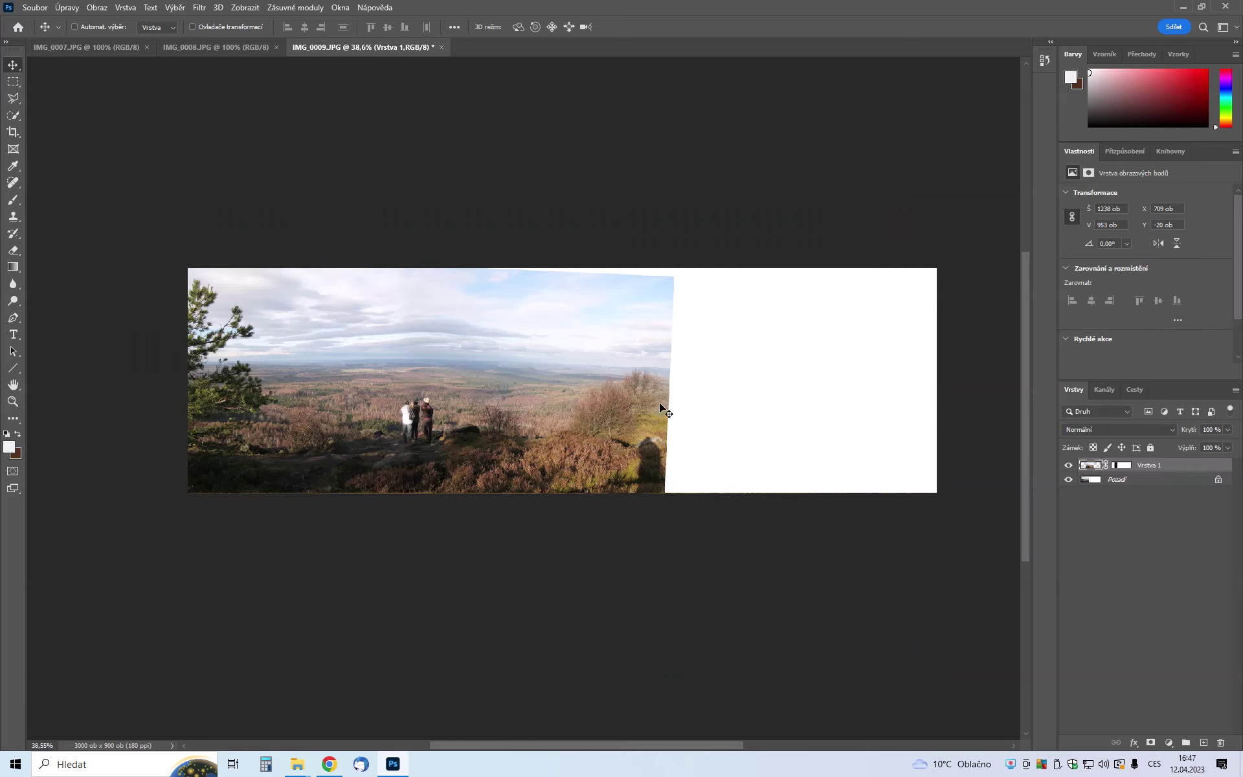
Step: Drag IMG_0007 into the panorama as Vrstva 2 at 43% opacity, aligning it with the middle photo
{"action": "left_click_drag", "start_coordinate": [659, 402], "coordinate": [659, 402]}
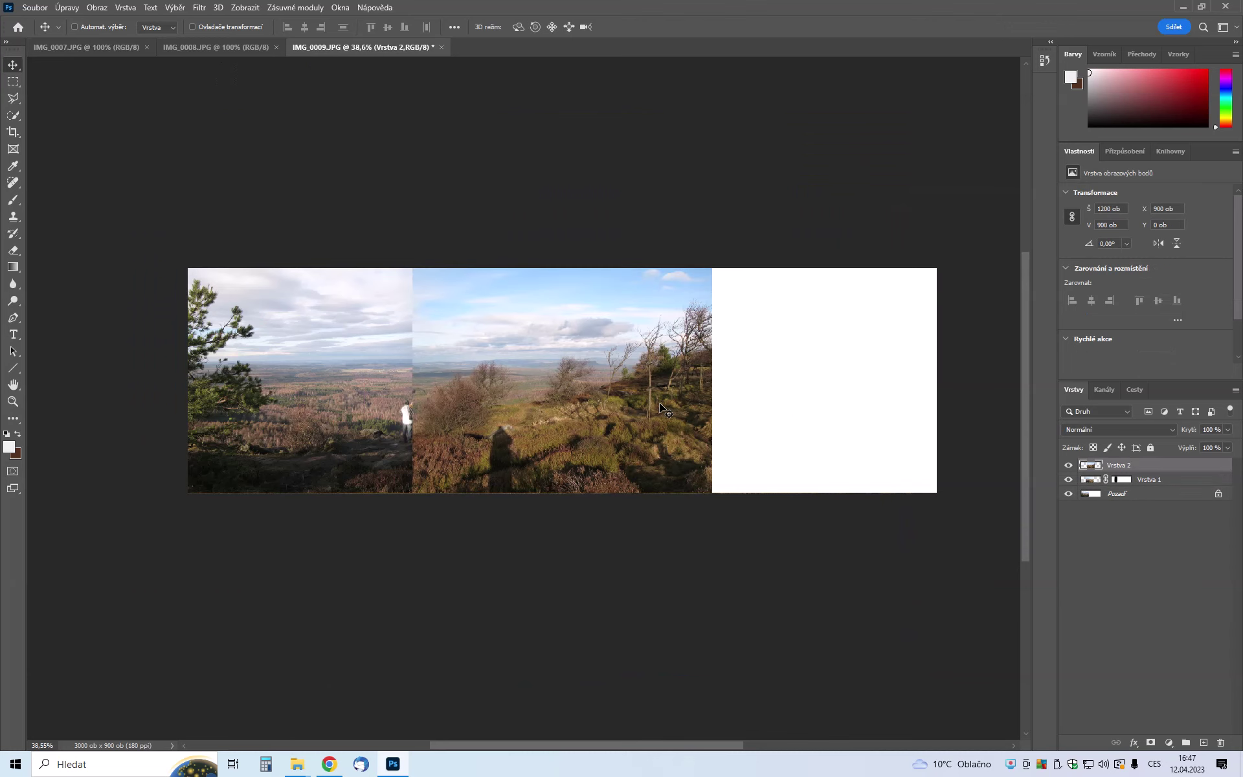
{"action": "left_click_drag", "start_coordinate": [581, 409], "coordinate": [728, 413]}
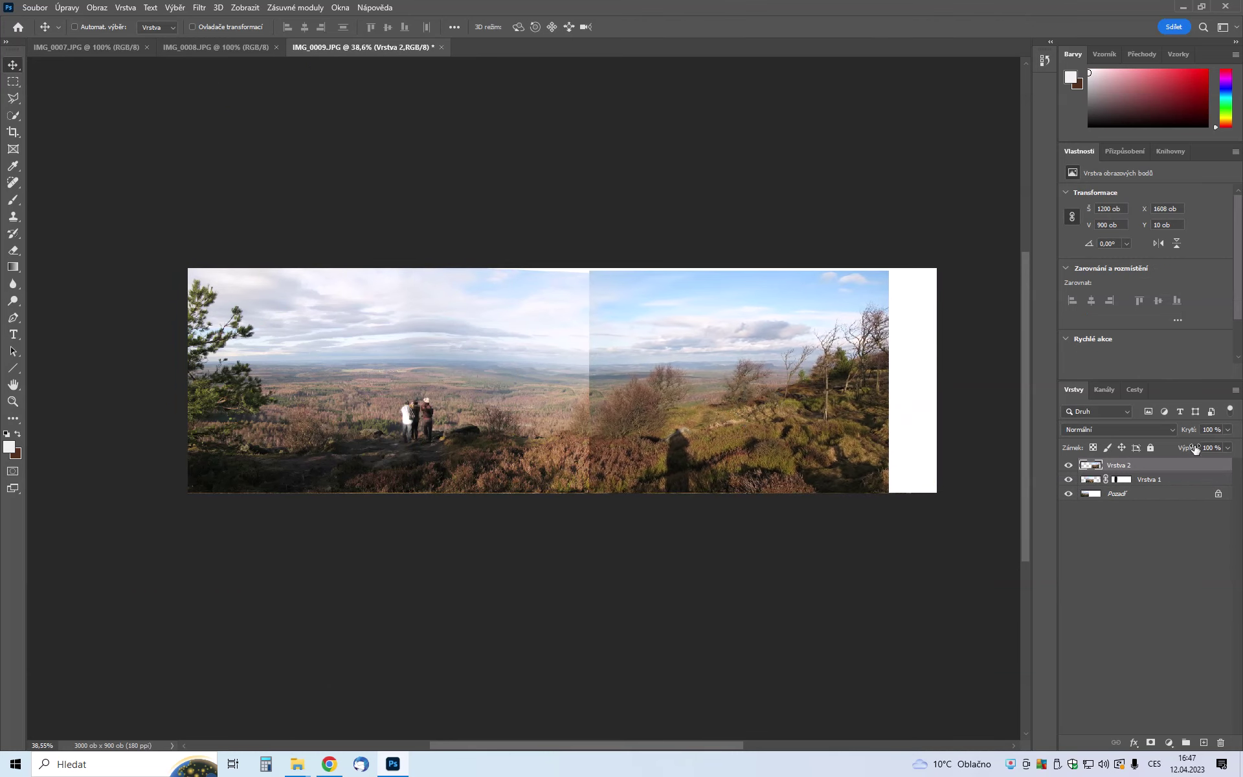
{"action": "left_click", "coordinate": [1229, 430]}
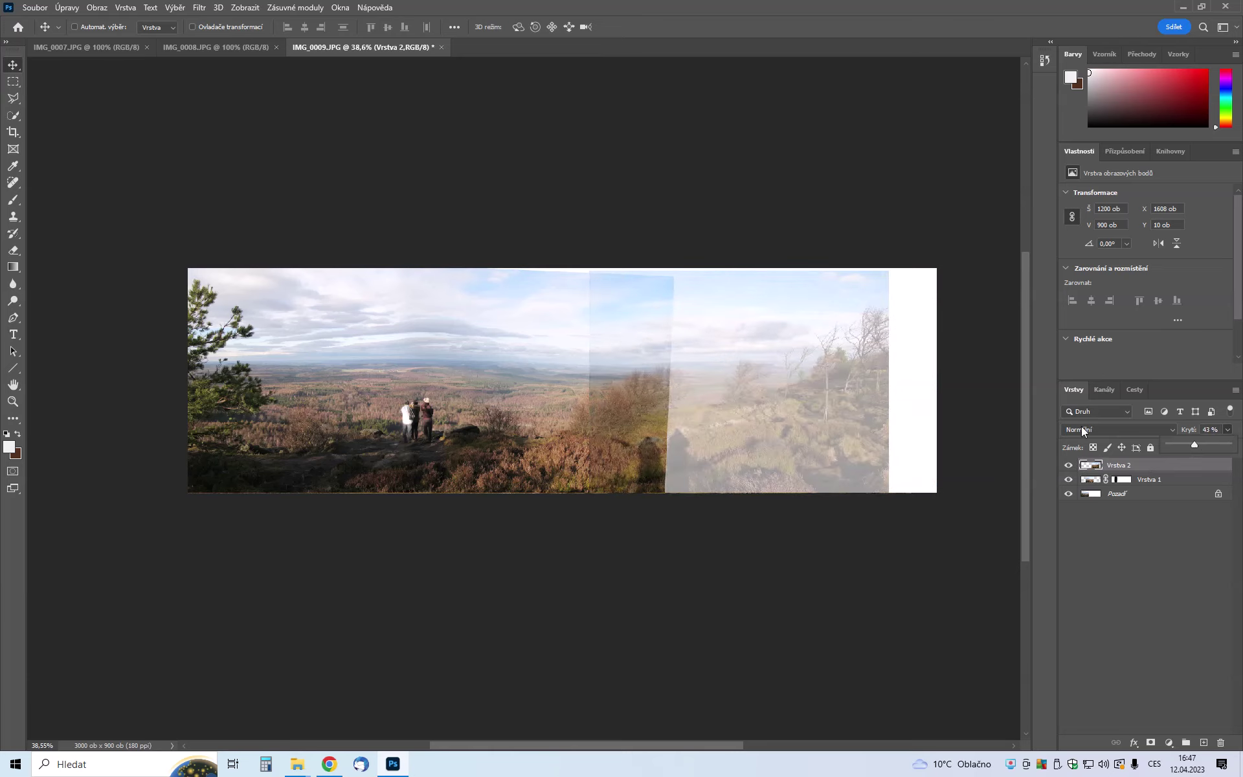
{"action": "mouse_move", "coordinate": [672, 412]}
{"action": "left_mouse_down"}
{"action": "mouse_move", "coordinate": [674, 476]}
{"action": "mouse_move", "coordinate": [663, 477]}
{"action": "left_mouse_up"}
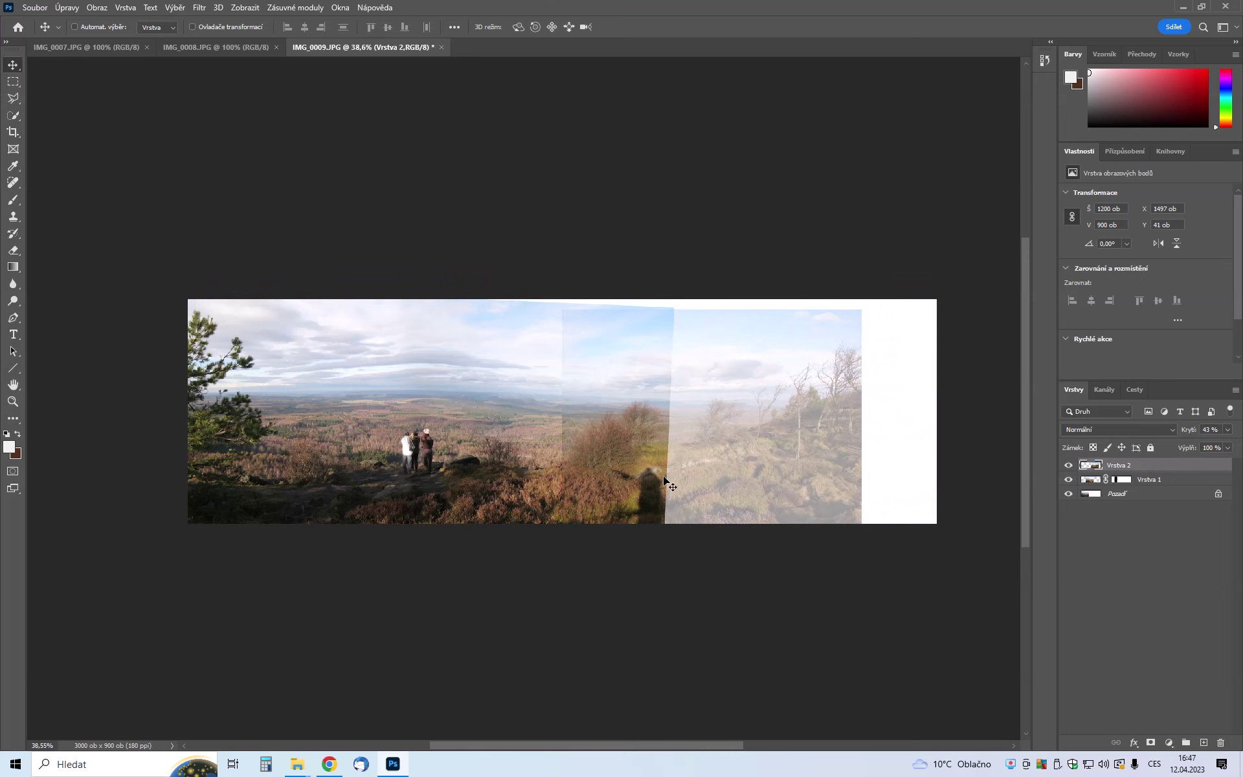
{"action": "scroll", "coordinate": [674, 457], "scroll_direction": "up", "scroll_amount": 5}
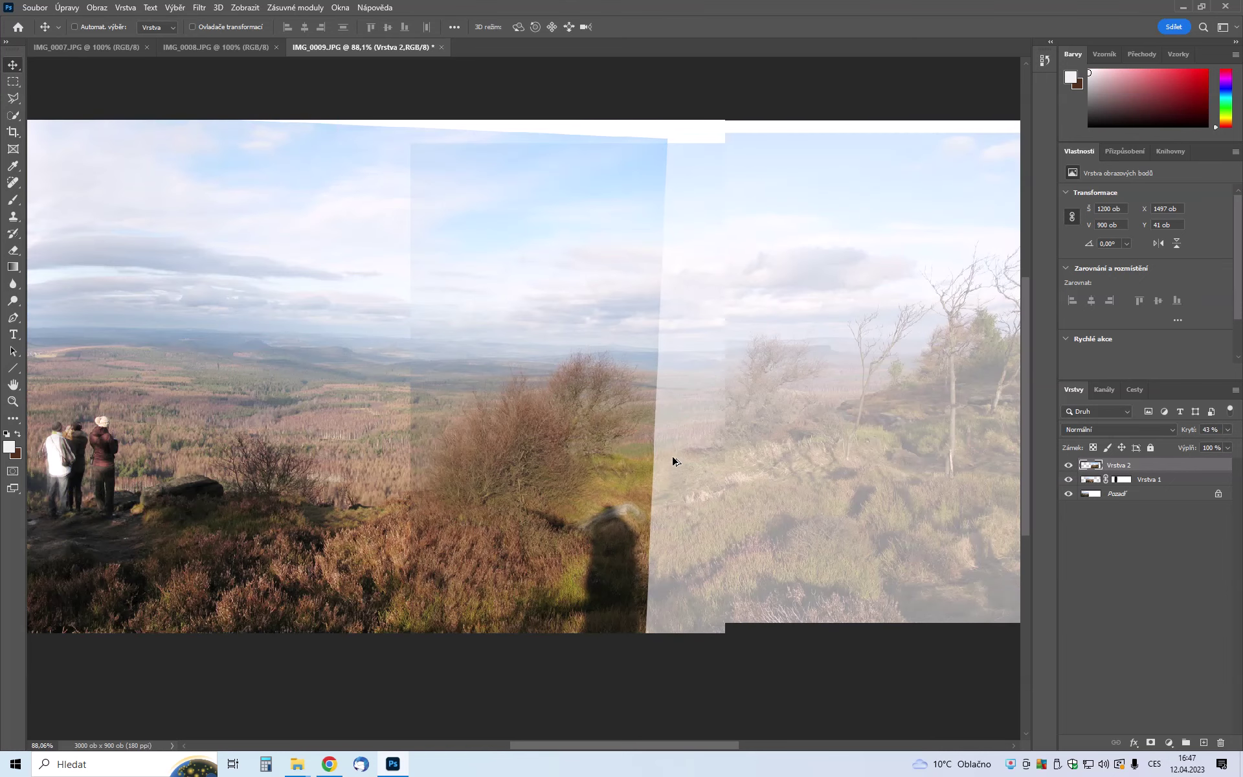
{"action": "left_click_drag", "start_coordinate": [673, 461], "coordinate": [639, 512]}
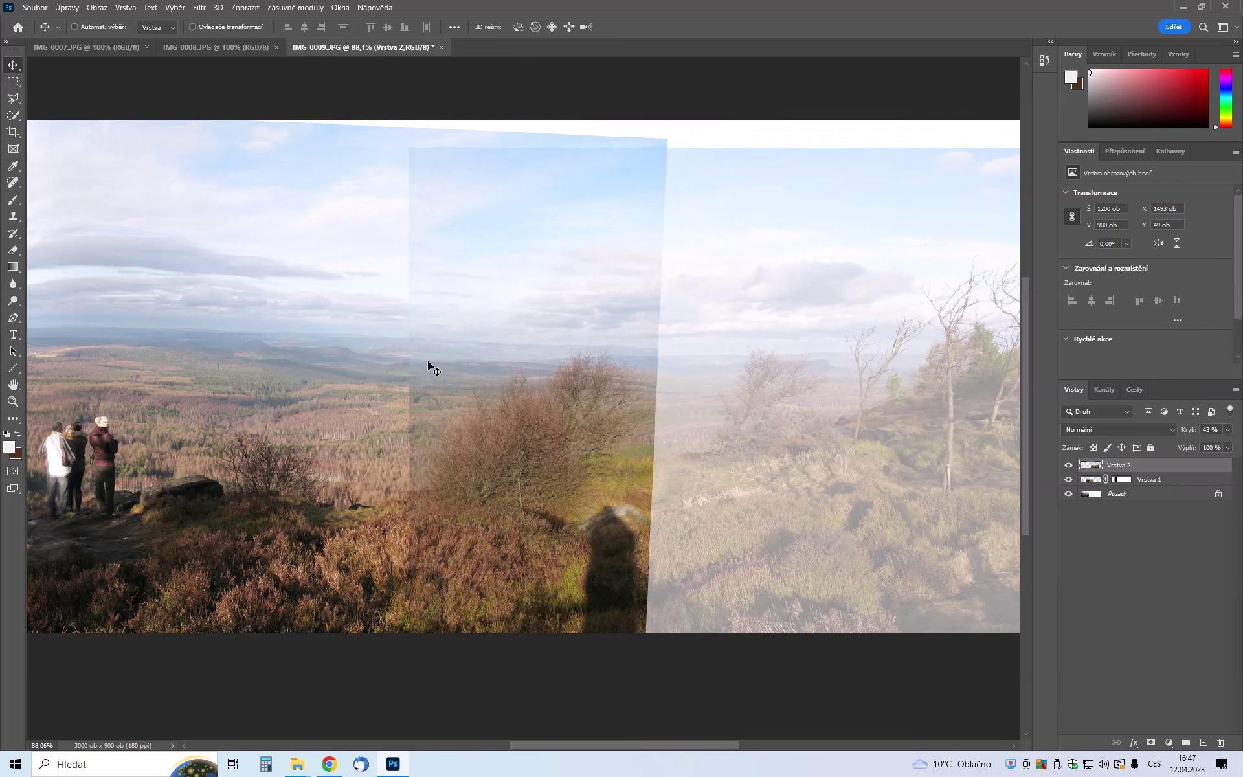
{"action": "scroll", "coordinate": [427, 360], "scroll_direction": "down", "scroll_amount": 1}
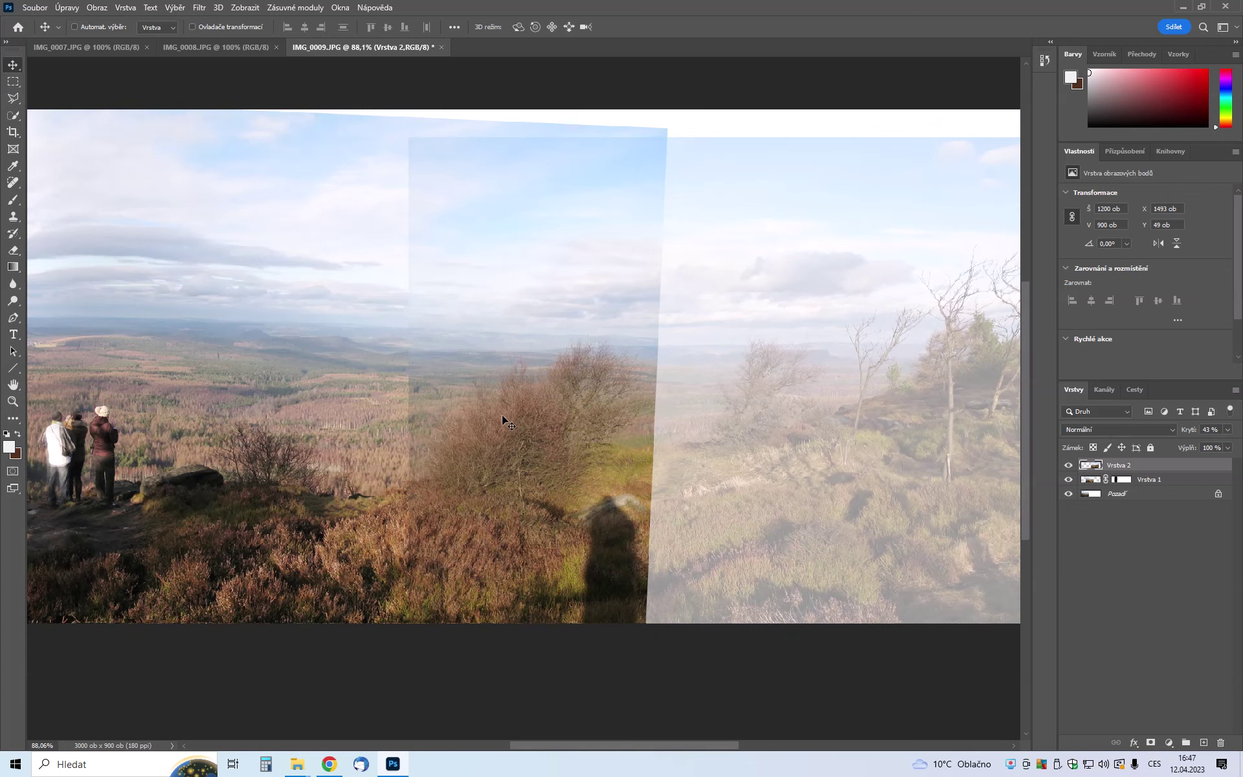
{"action": "scroll", "coordinate": [540, 414], "scroll_direction": "down", "scroll_amount": 2}
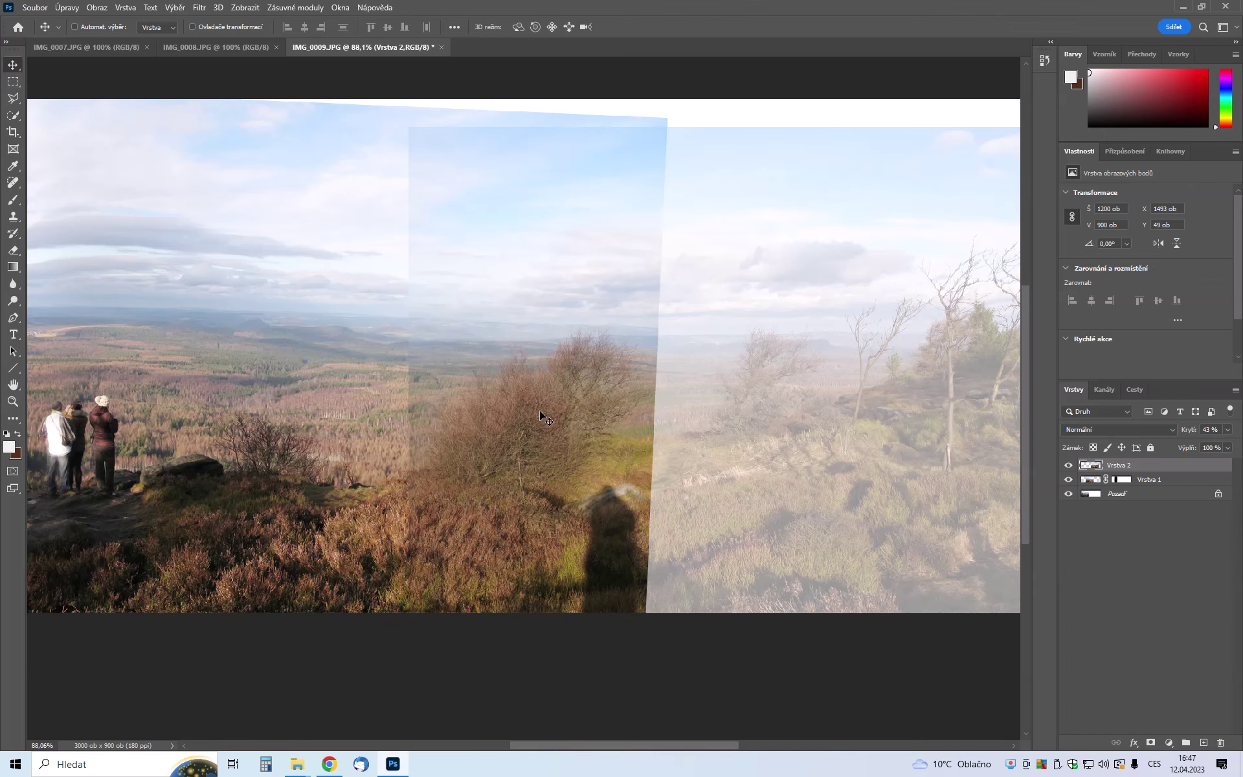
{"action": "scroll", "coordinate": [566, 406], "scroll_direction": "down", "scroll_amount": 3}
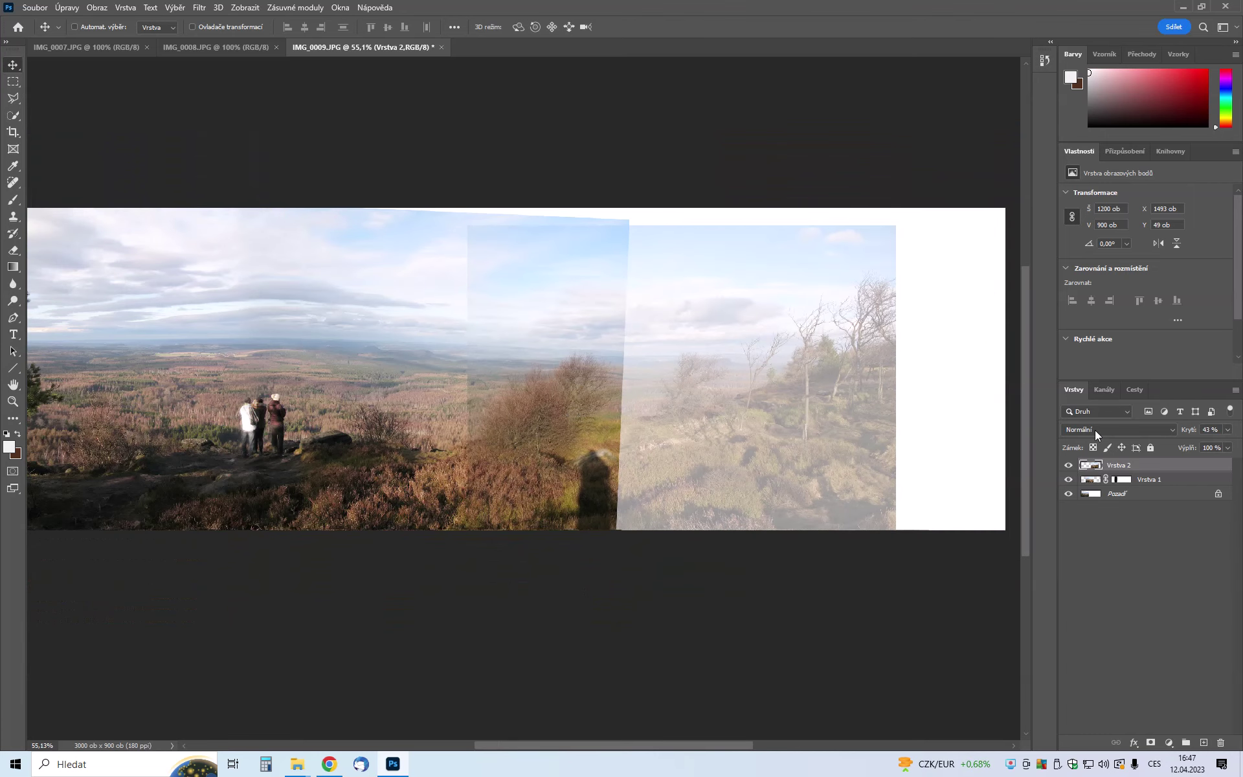
Step: Restore Vrstva 2 to 100% opacity
{"action": "left_click_drag", "start_coordinate": [1214, 443], "coordinate": [1241, 442]}
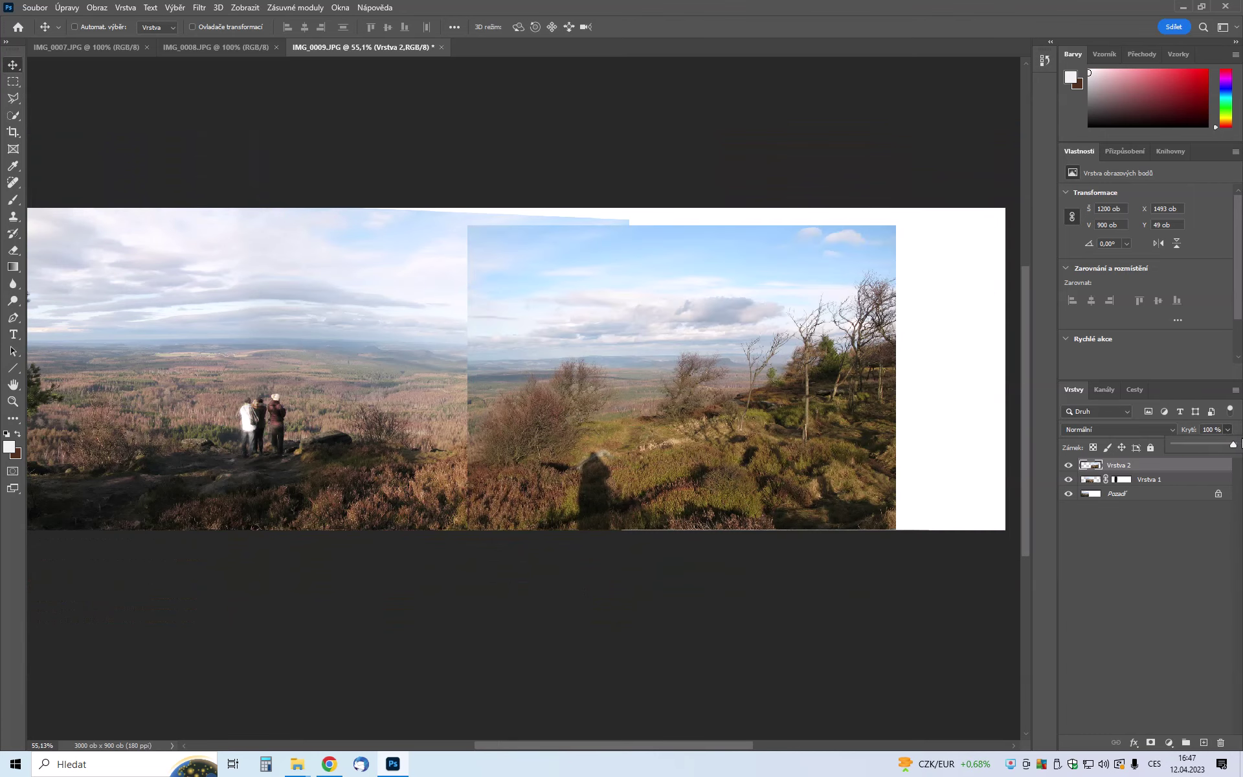
{"action": "scroll", "coordinate": [763, 379], "scroll_direction": "down", "scroll_amount": 1}
{"action": "scroll", "coordinate": [761, 379], "scroll_direction": "down", "scroll_amount": 1}
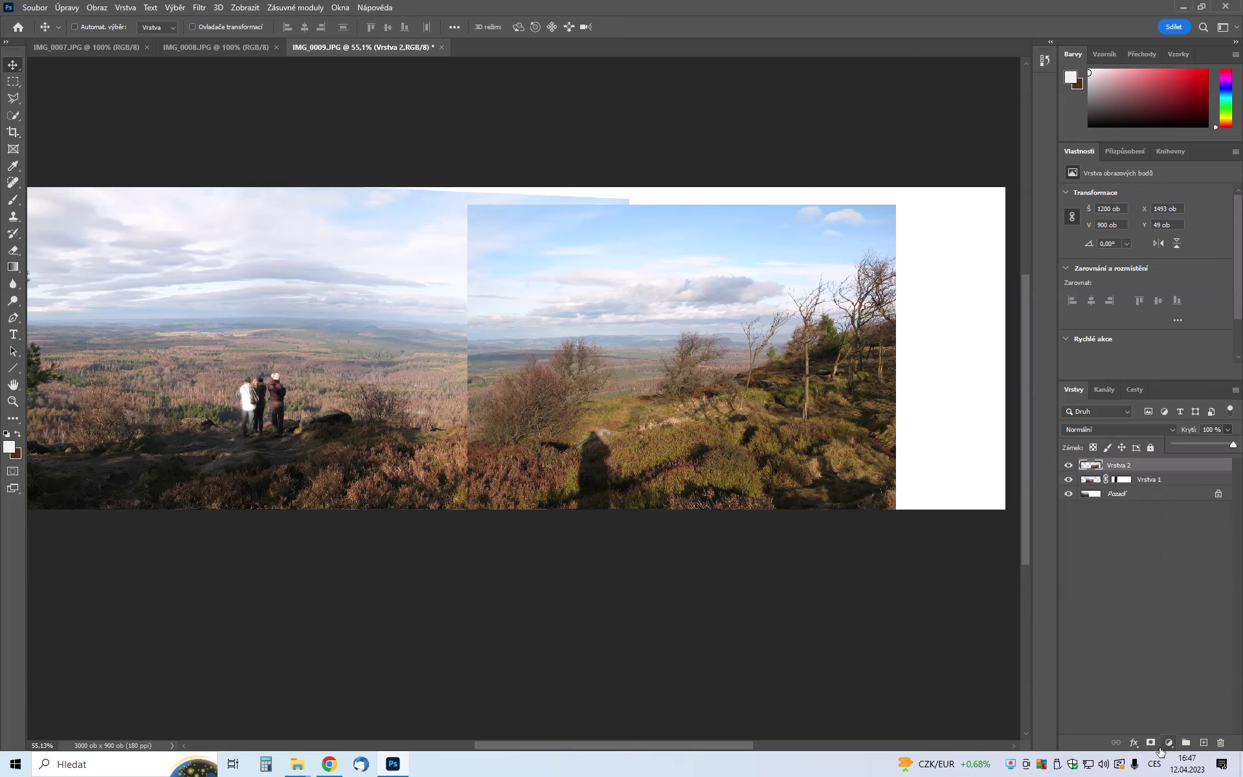
Step: Add a layer mask to Vrstva 2, erase its sky seam, then target the layer pixels
{"action": "left_click", "coordinate": [1151, 742]}
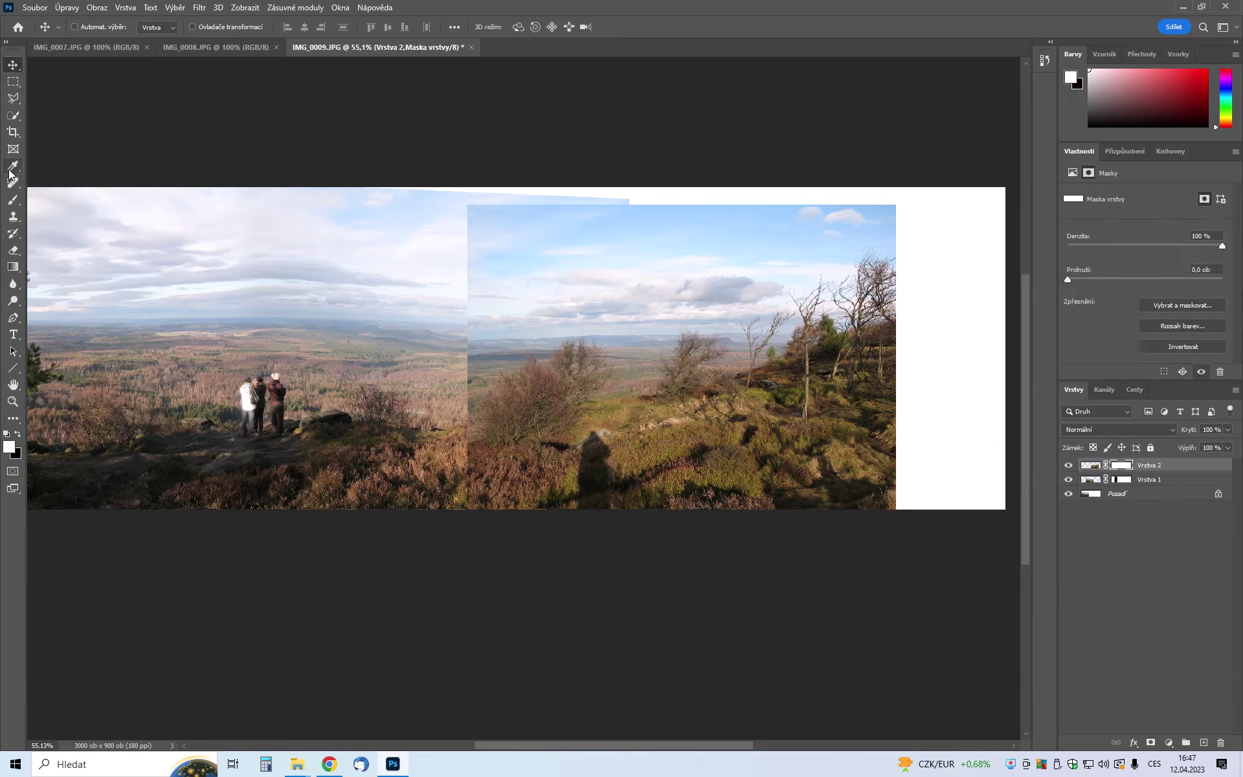
{"action": "left_click", "coordinate": [13, 250]}
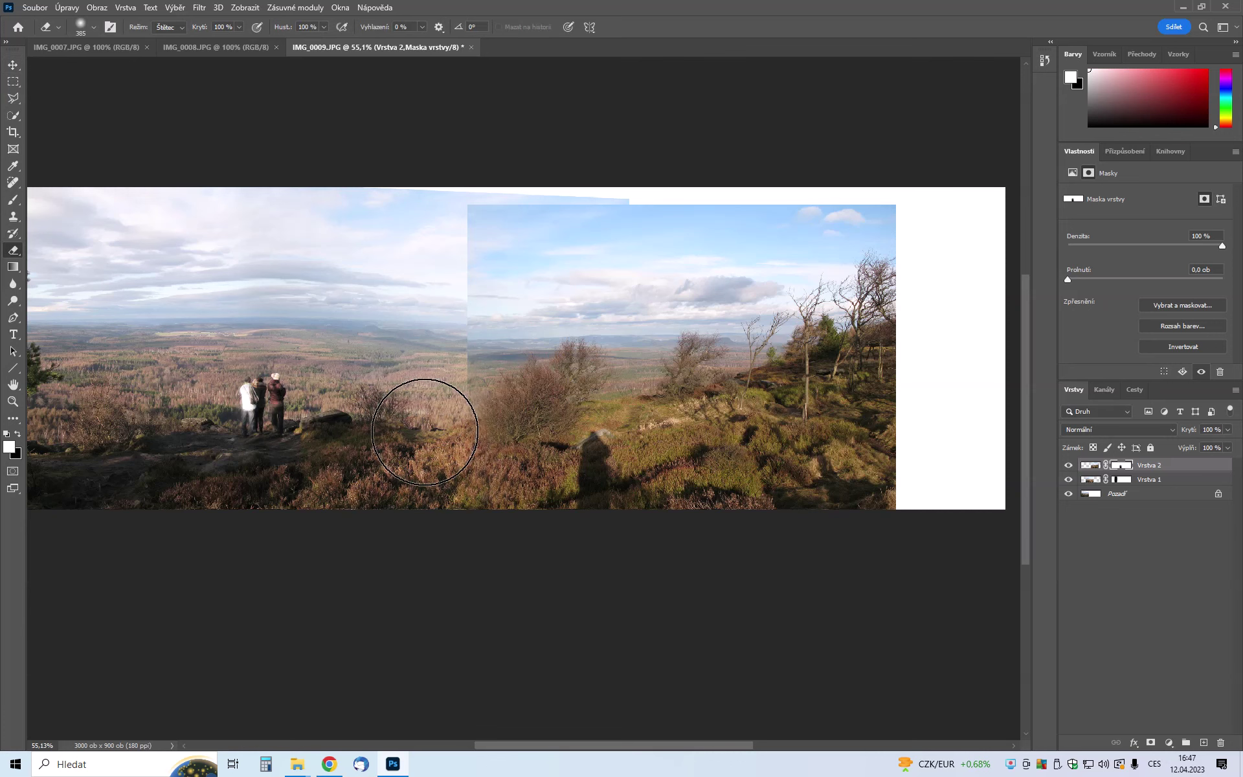
{"action": "left_click_drag", "start_coordinate": [431, 254], "coordinate": [436, 207]}
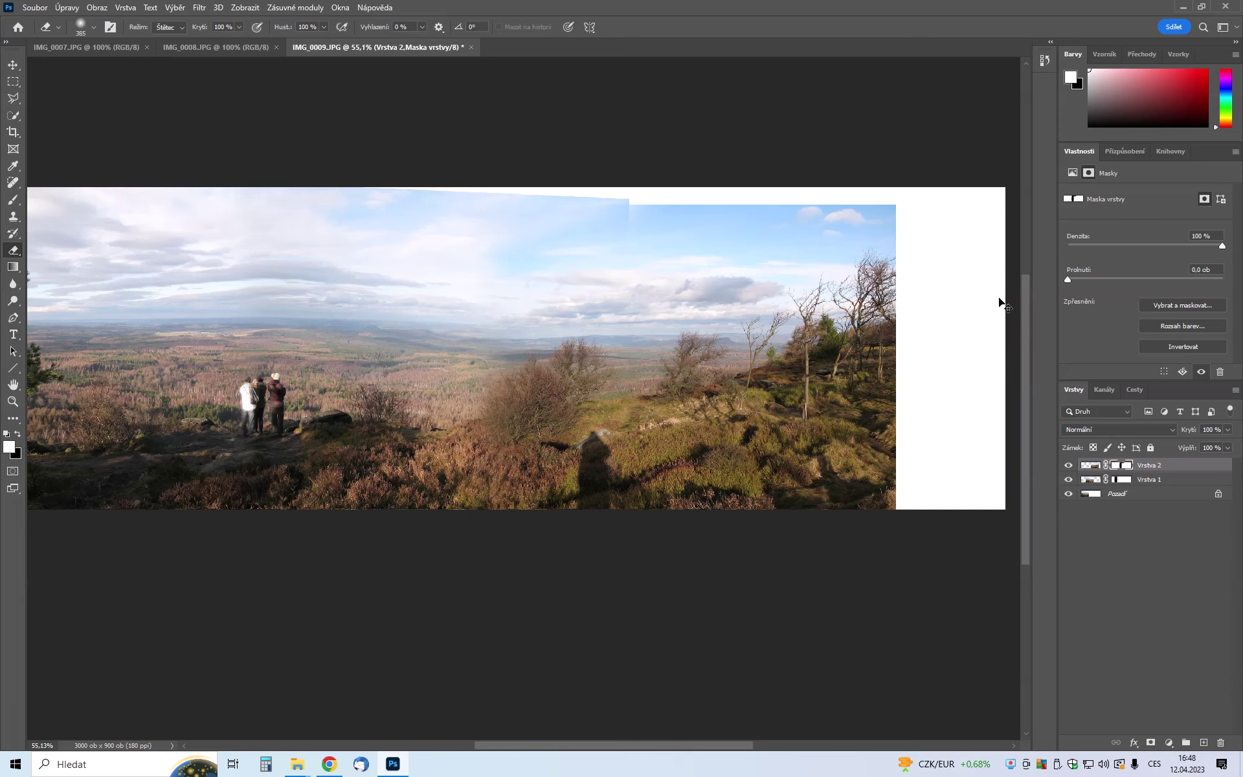
{"action": "left_click", "coordinate": [1092, 465]}
Step: Apply Křivky to Vrstva 2, lifting the curve midpoint from 120 to 155
{"action": "left_click", "coordinate": [96, 7]}
{"action": "mouse_move", "coordinate": [118, 41]}
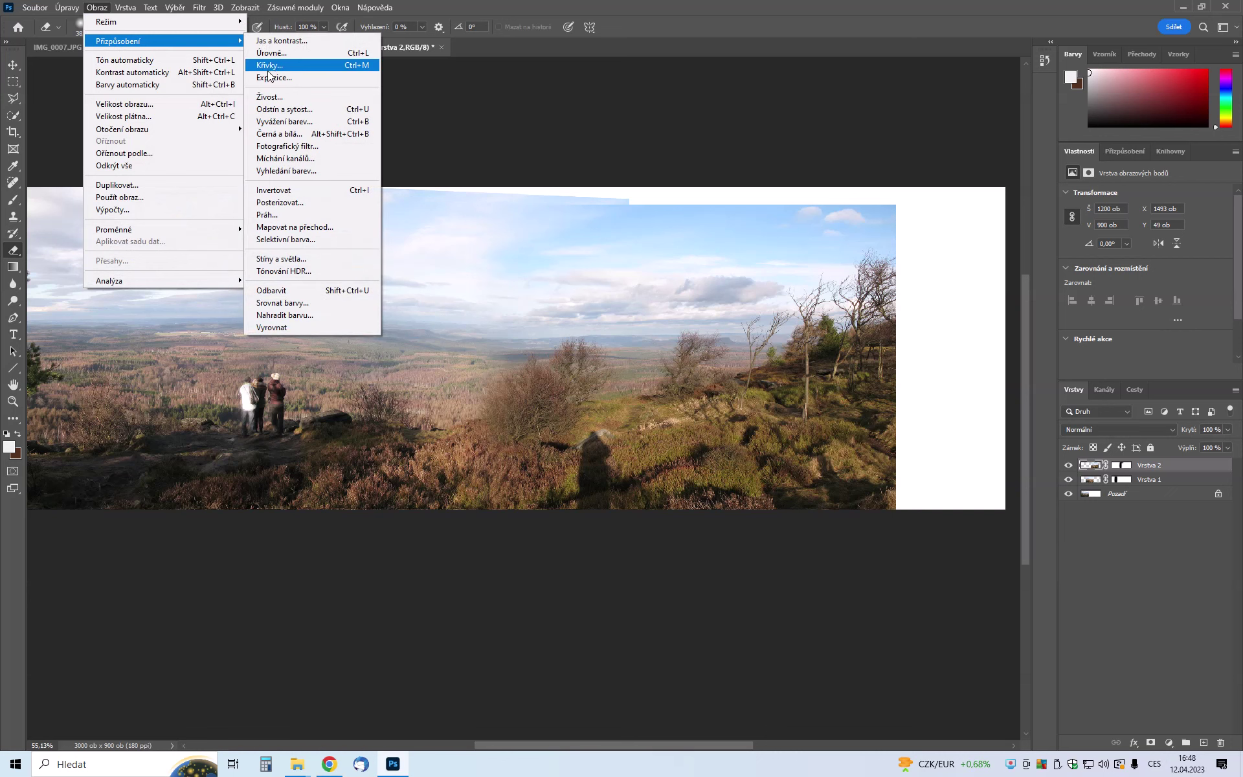
{"action": "left_click", "coordinate": [269, 66]}
{"action": "left_click_drag", "start_coordinate": [716, 541], "coordinate": [714, 520]}
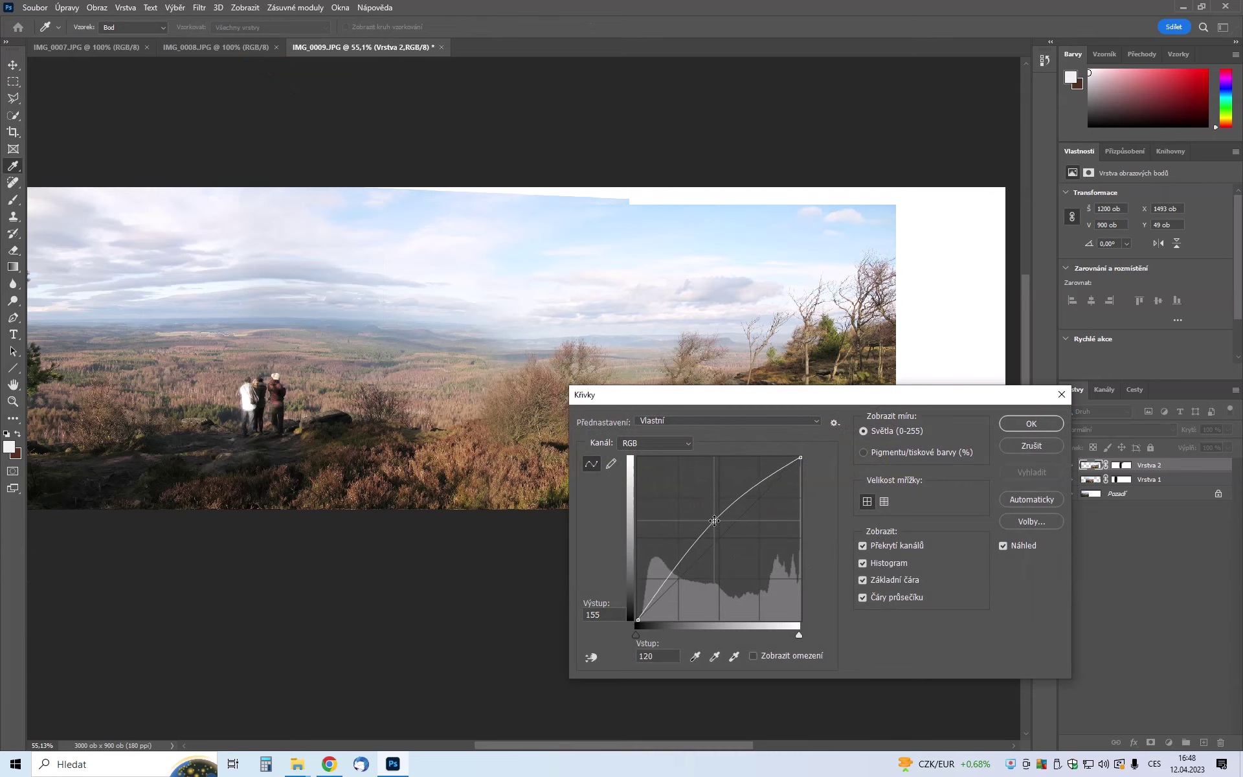
{"action": "left_click", "coordinate": [1051, 425]}
Step: Nudge Vrstva 2 about 36 px up and 9 px right with the Move tool
{"action": "key", "text": "e"}
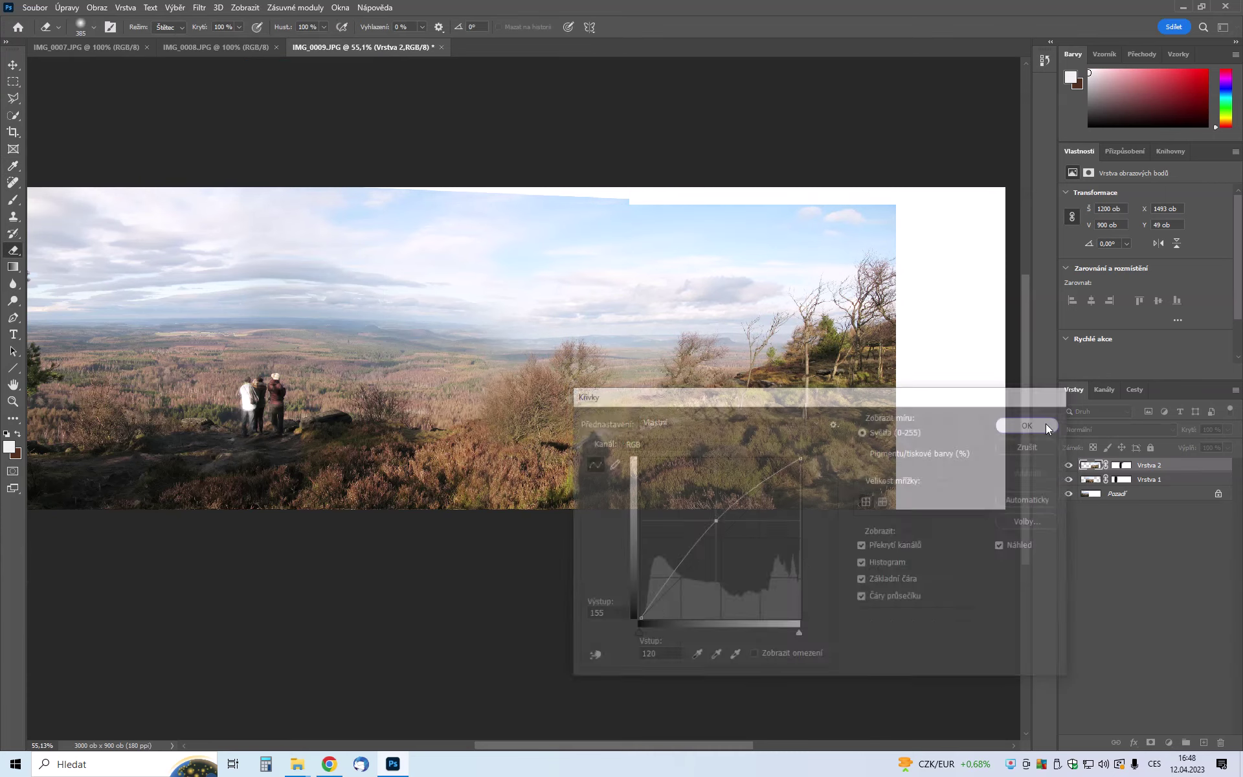
{"action": "scroll", "coordinate": [717, 374], "scroll_direction": "down", "scroll_amount": 3}
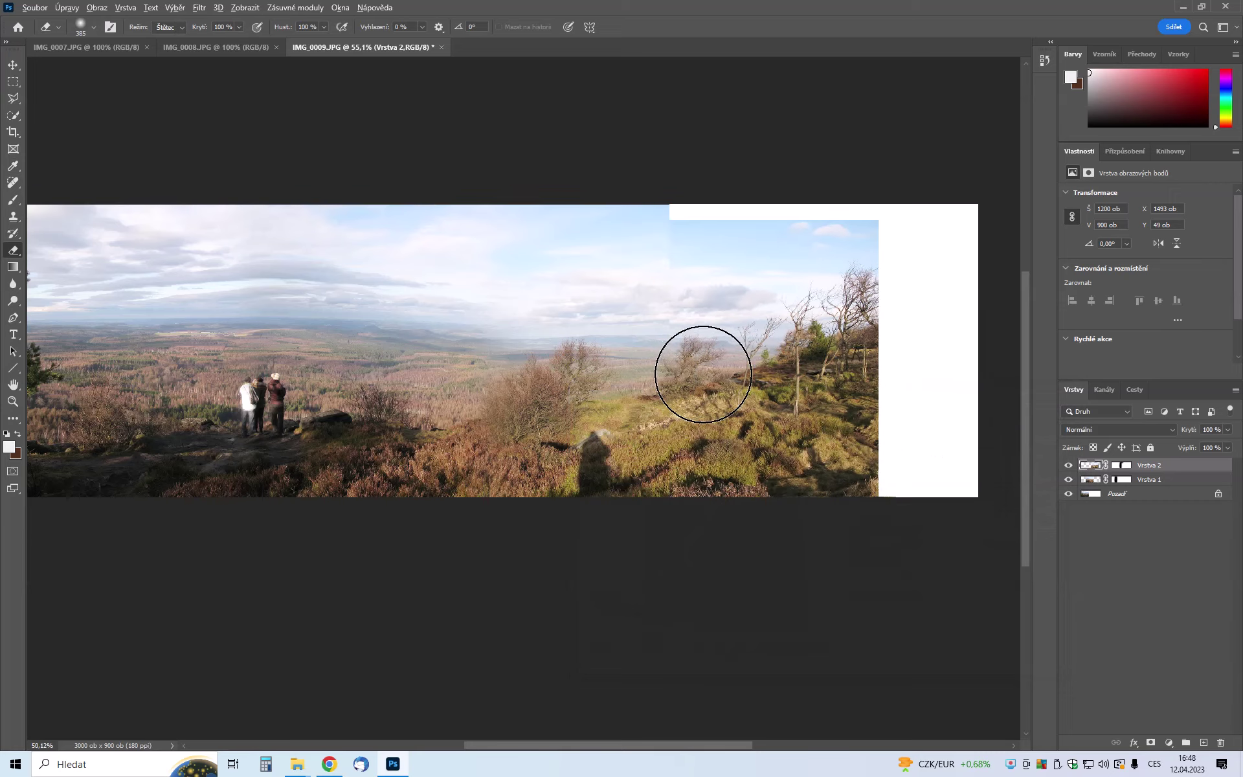
{"action": "scroll", "coordinate": [428, 340], "scroll_direction": "up", "scroll_amount": 1}
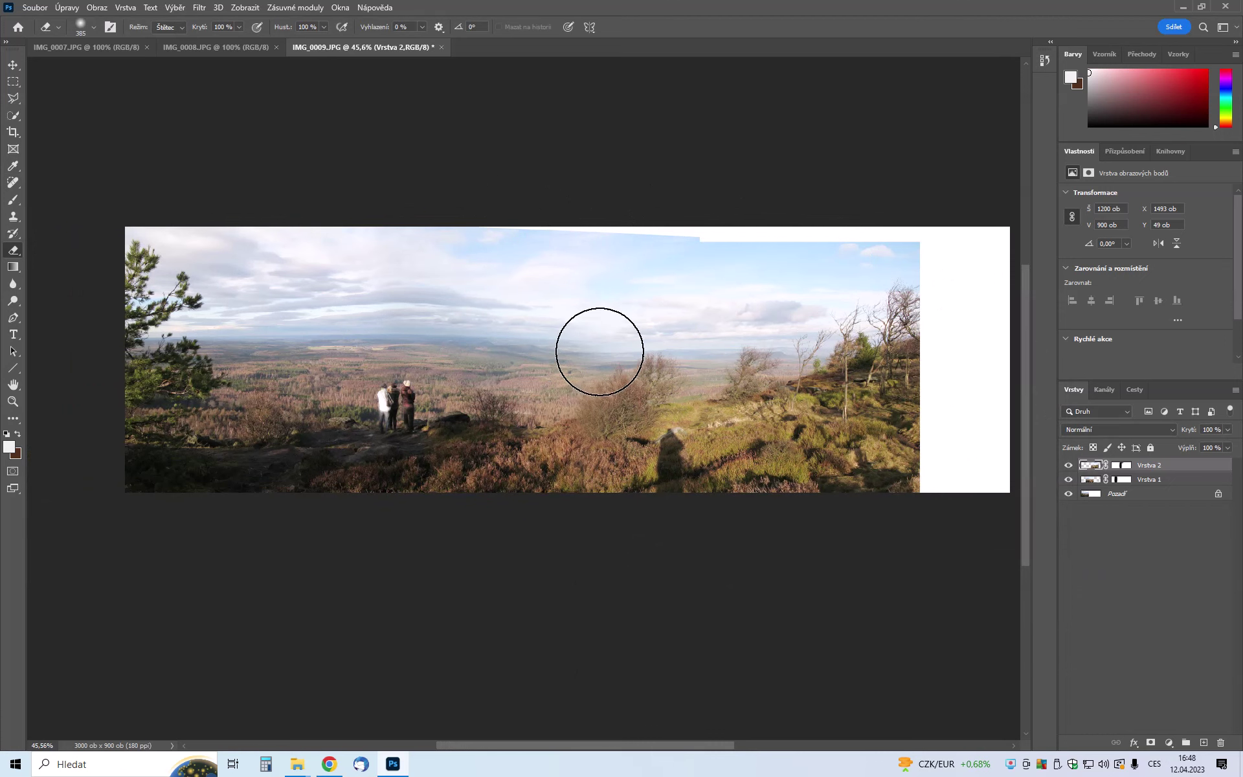
{"action": "scroll", "coordinate": [599, 351], "scroll_direction": "up", "scroll_amount": 3}
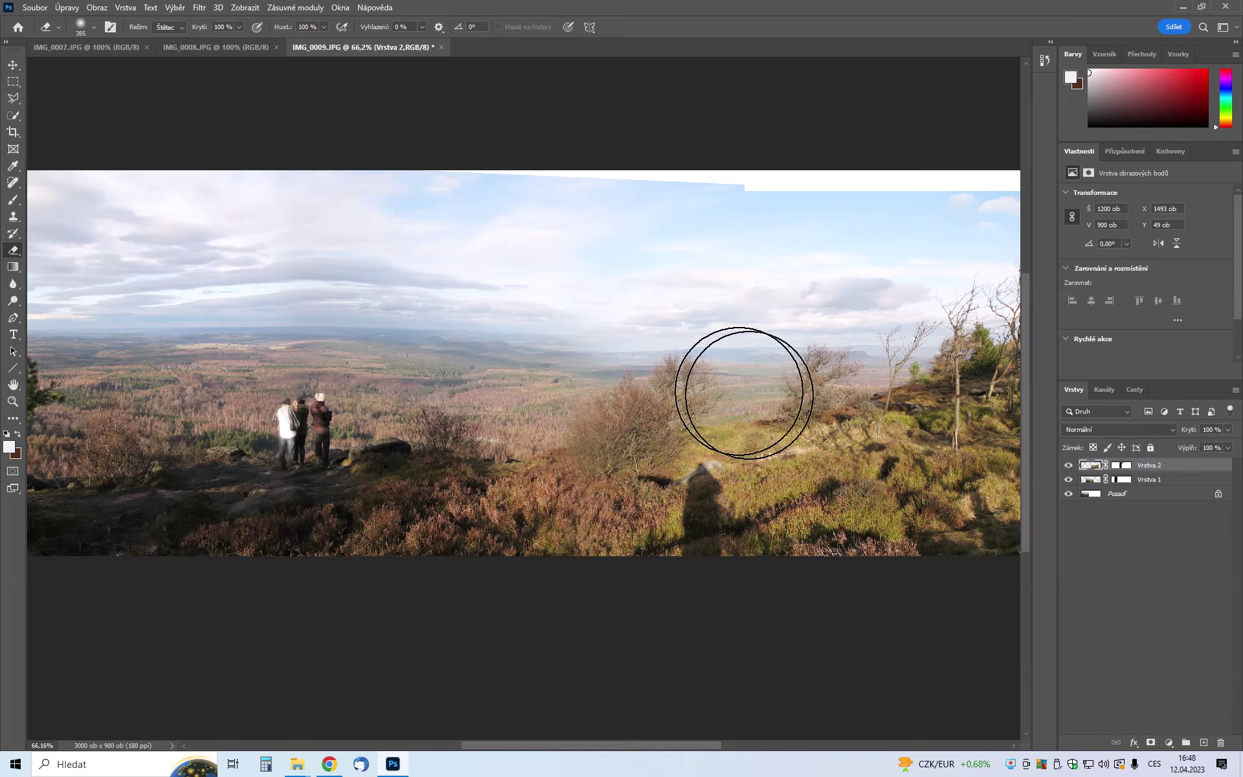
{"action": "left_click", "coordinate": [13, 64]}
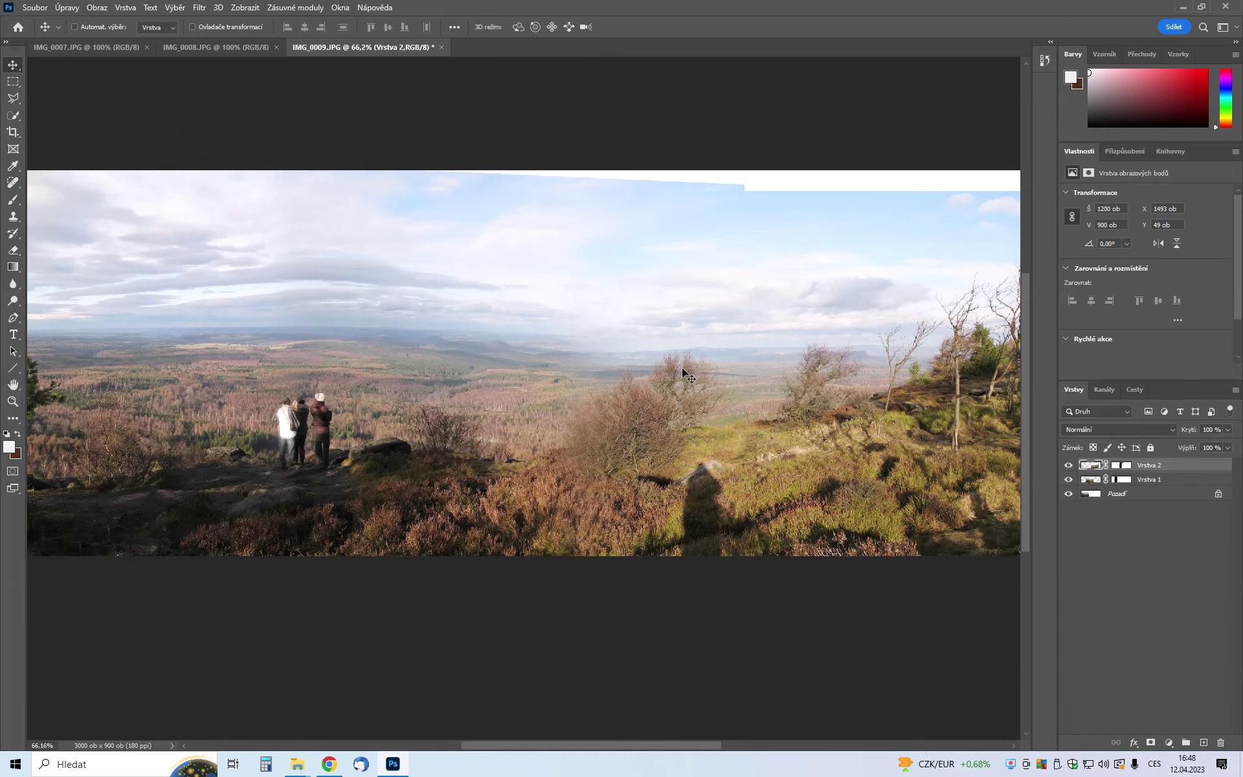
{"action": "left_click_drag", "start_coordinate": [800, 457], "coordinate": [805, 441]}
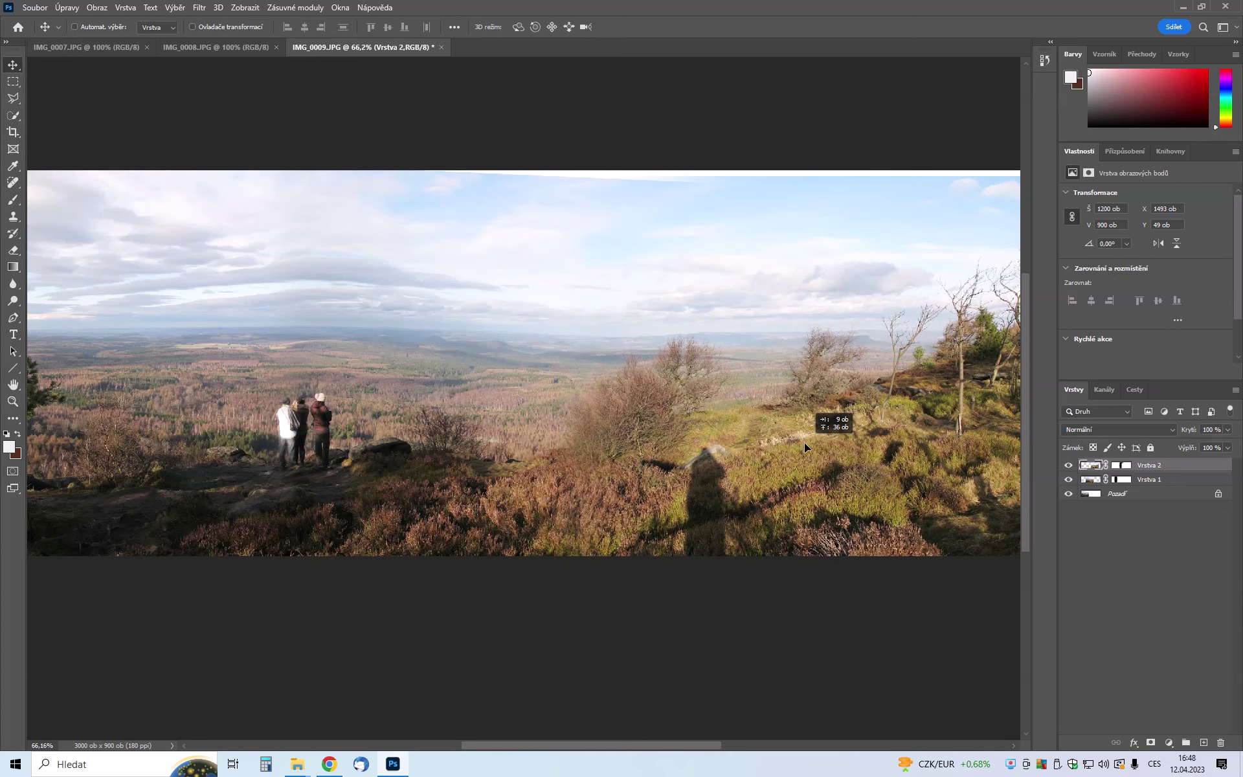
{"action": "left_click_drag", "start_coordinate": [805, 441], "coordinate": [804, 442]}
{"action": "scroll", "coordinate": [607, 371], "scroll_direction": "down", "scroll_amount": 4}
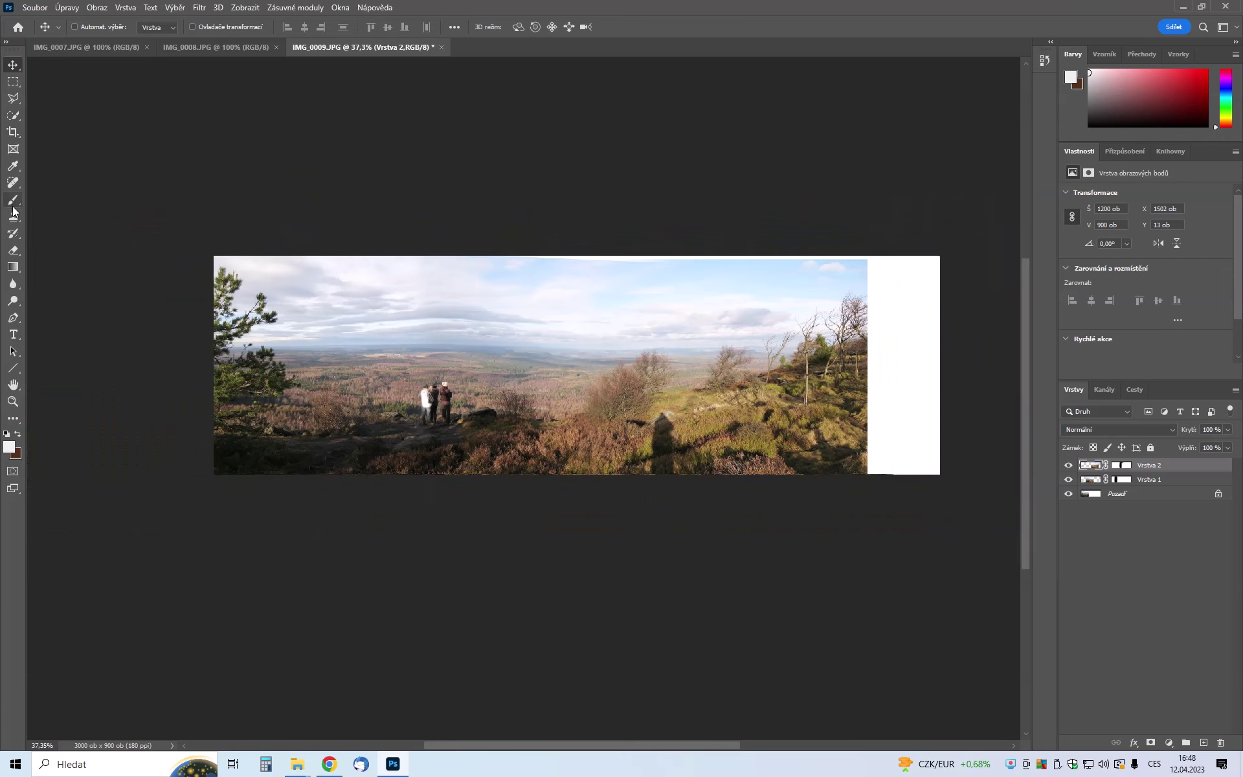
Step: Crop the top, right white area and bottom, leaving a 2690 × 841 px panorama
{"action": "left_click", "coordinate": [15, 135]}
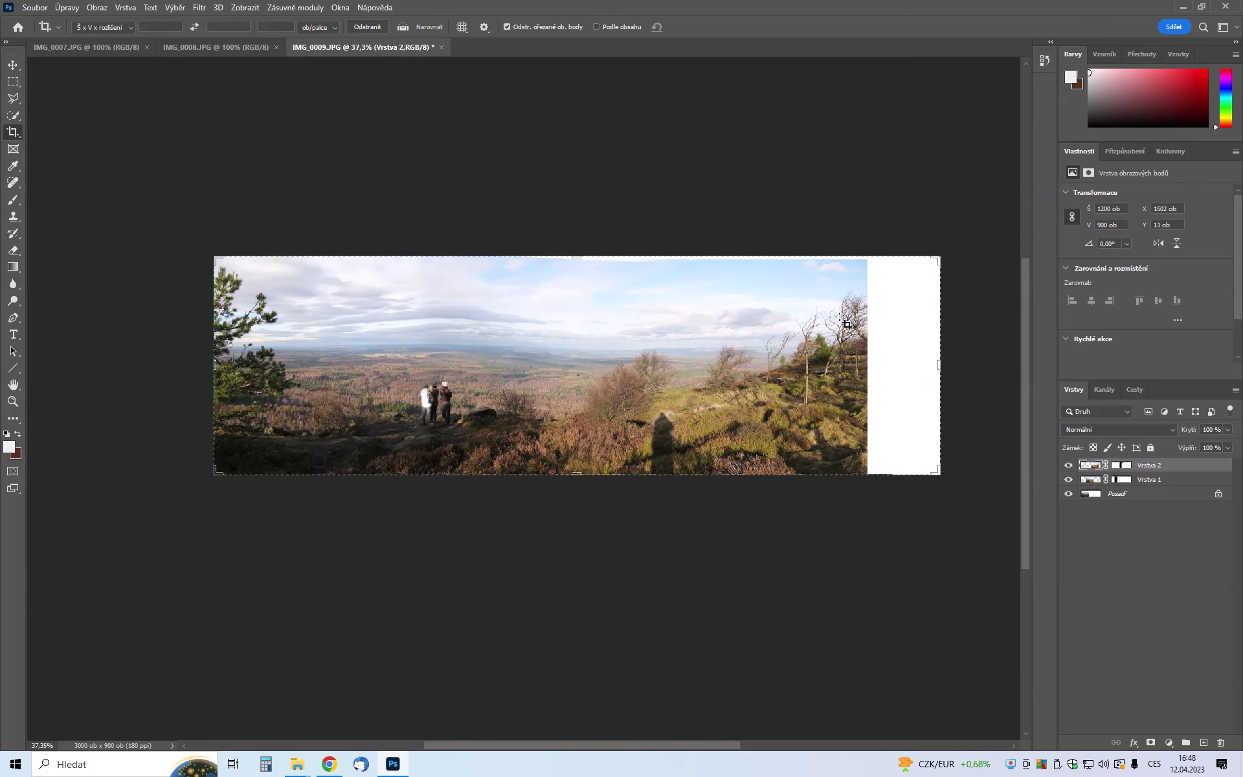
{"action": "left_click_drag", "start_coordinate": [576, 258], "coordinate": [582, 260]}
{"action": "left_click_drag", "start_coordinate": [941, 369], "coordinate": [903, 374]}
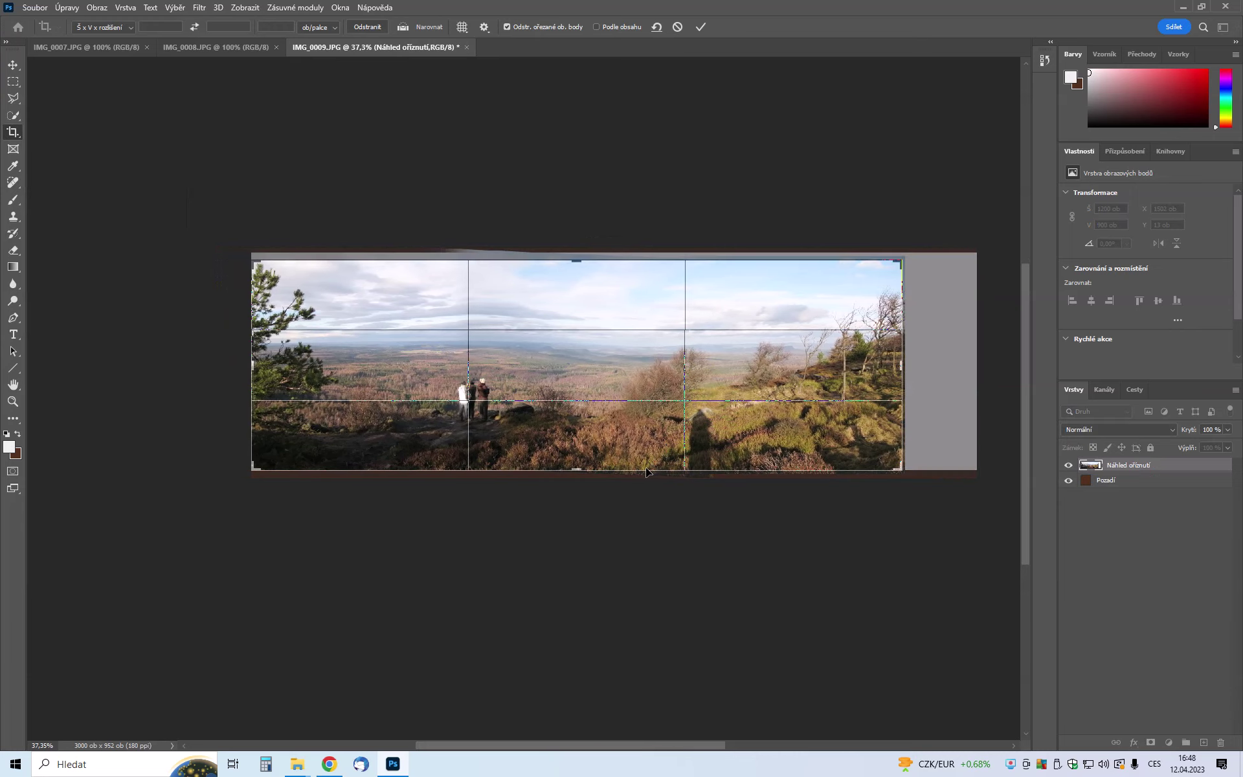
{"action": "left_click_drag", "start_coordinate": [586, 472], "coordinate": [583, 469]}
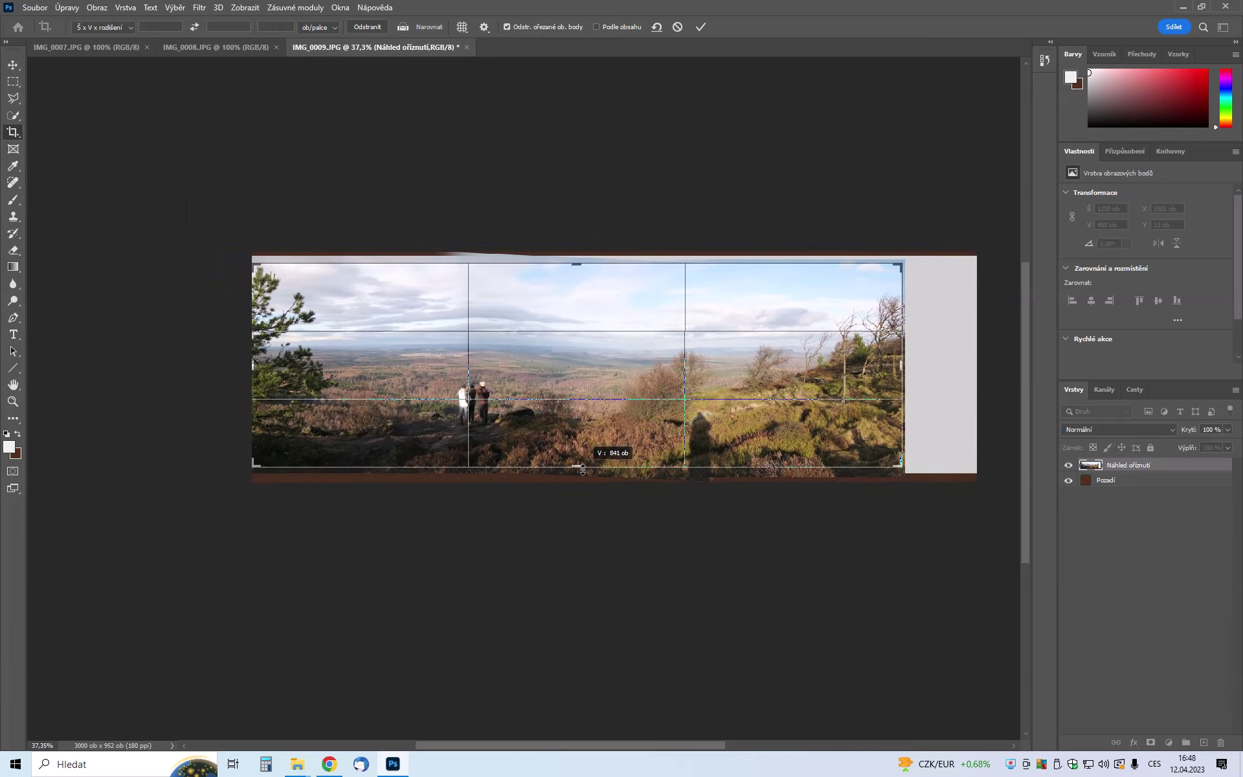
{"action": "key", "text": "Return"}
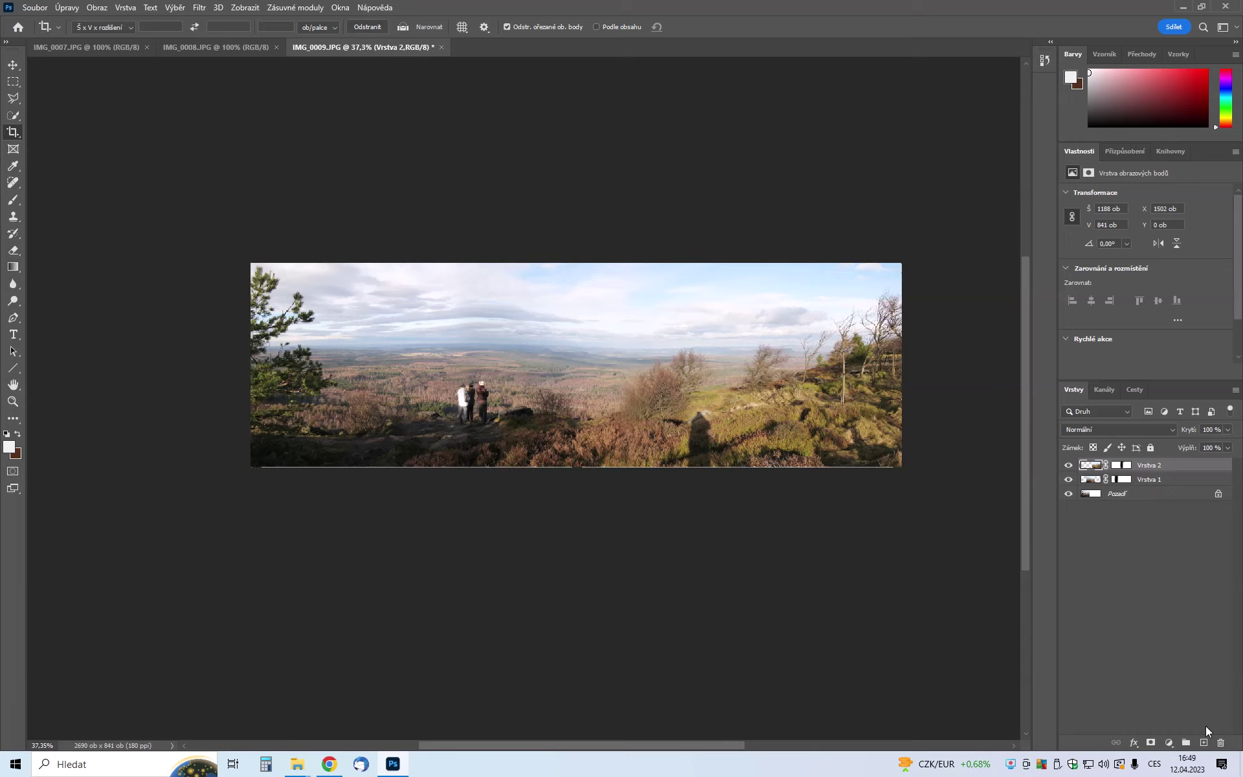
Step: Add an Odstín a sytost layer, boosting Modré saturation and slightly raising overall Sytost
{"action": "left_click", "coordinate": [1169, 743]}
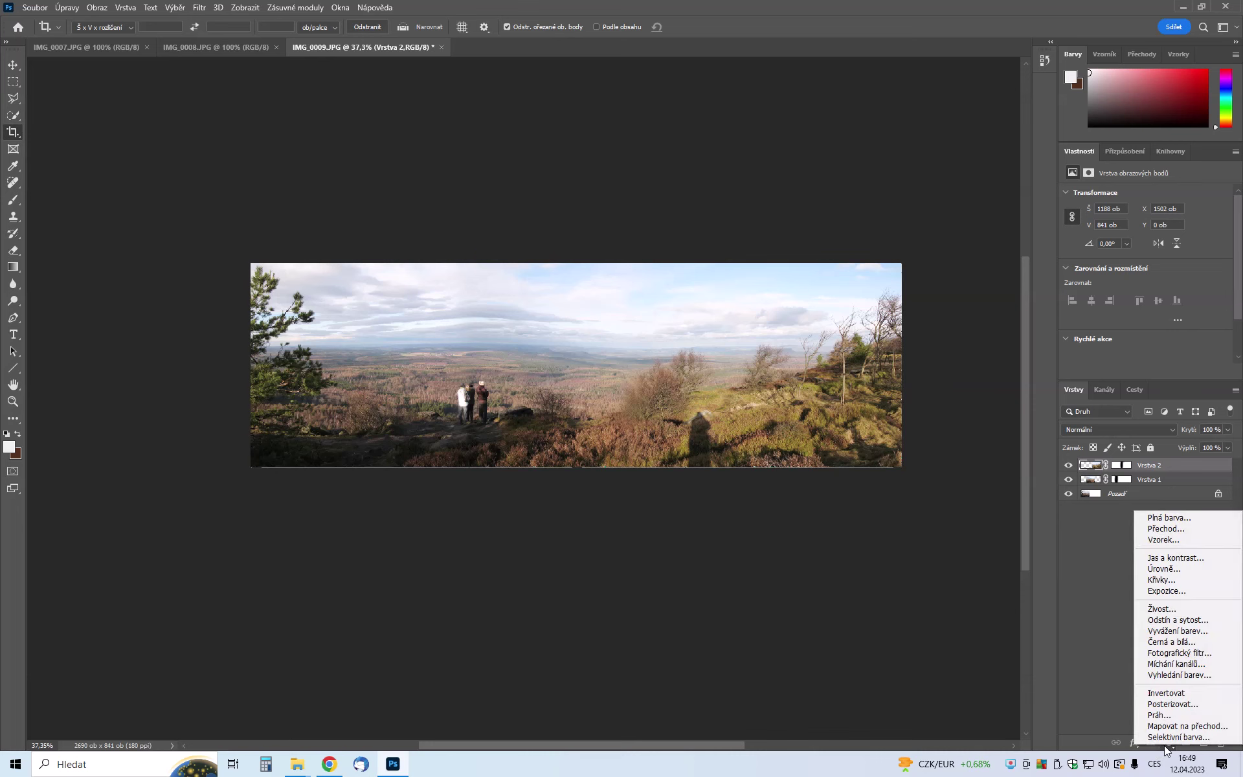
{"action": "left_click", "coordinate": [1169, 620]}
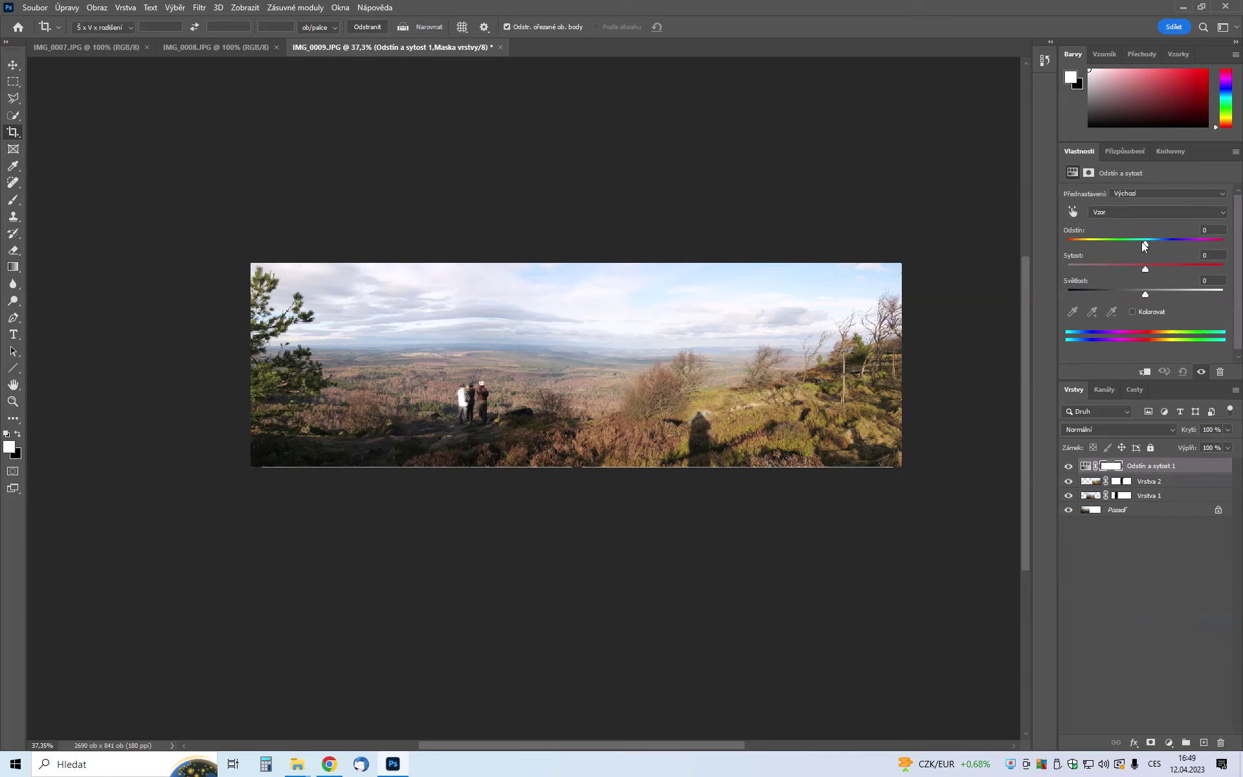
{"action": "left_click_drag", "start_coordinate": [1145, 269], "coordinate": [1171, 267]}
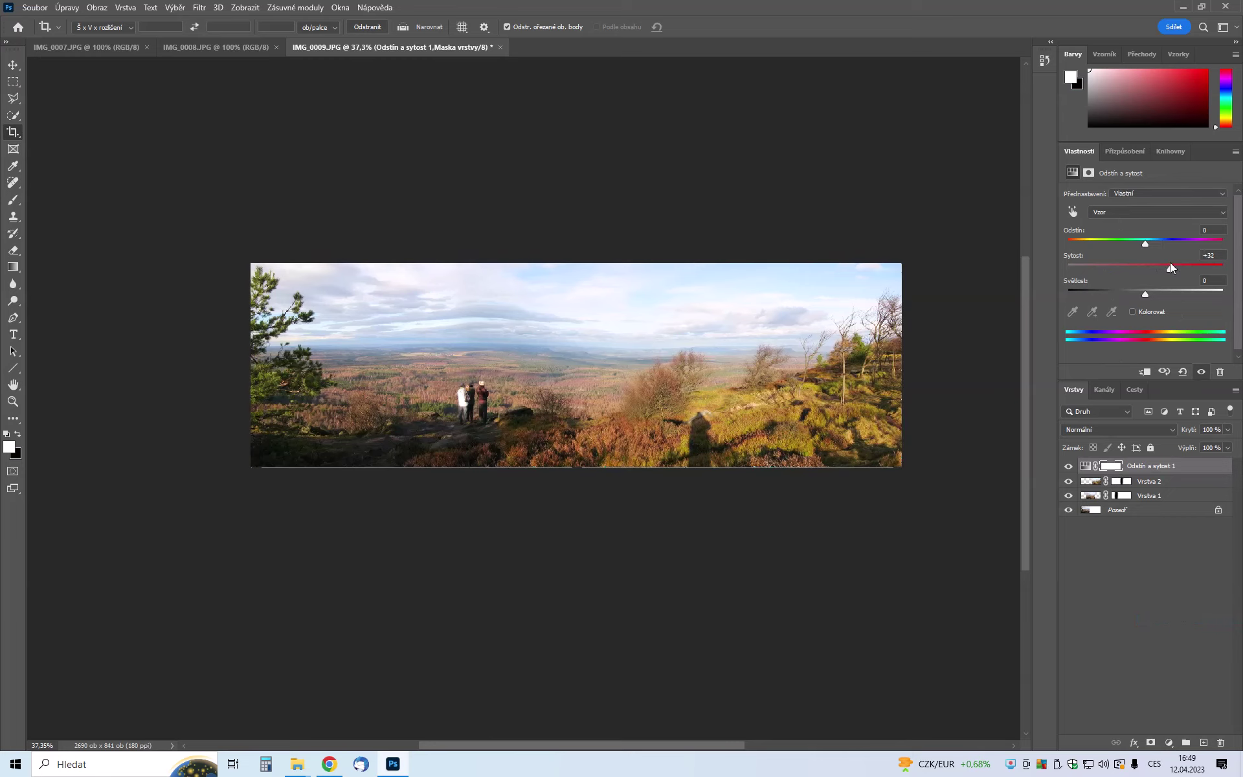
{"action": "left_click", "coordinate": [1142, 211]}
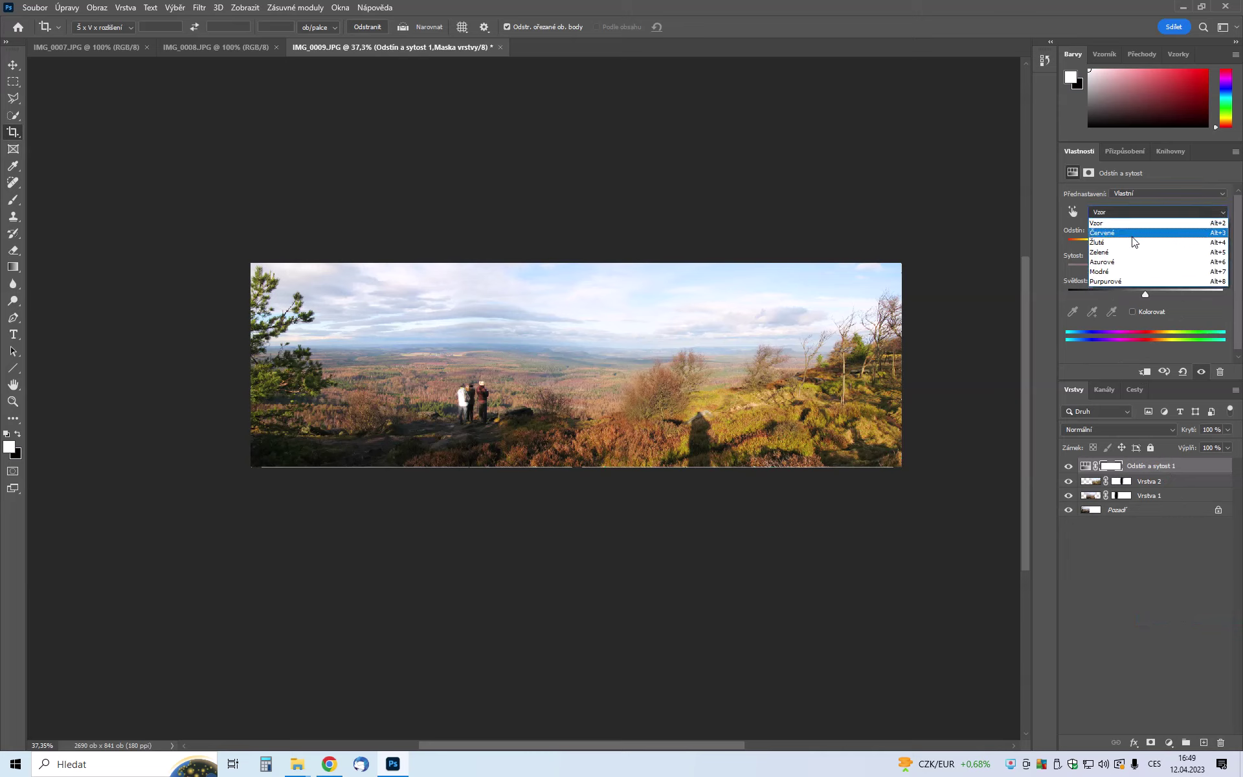
{"action": "left_click", "coordinate": [1132, 271]}
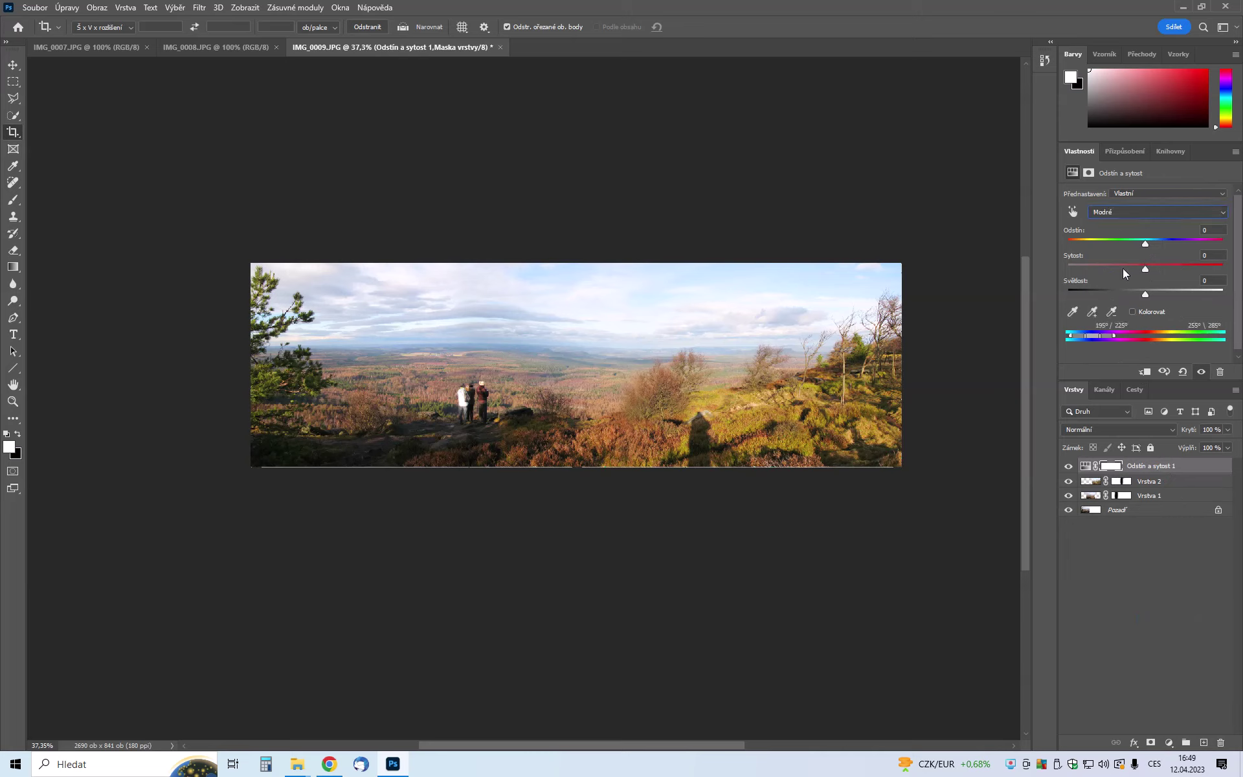
{"action": "left_click_drag", "start_coordinate": [1147, 265], "coordinate": [1192, 268]}
{"action": "left_click", "coordinate": [1125, 212]}
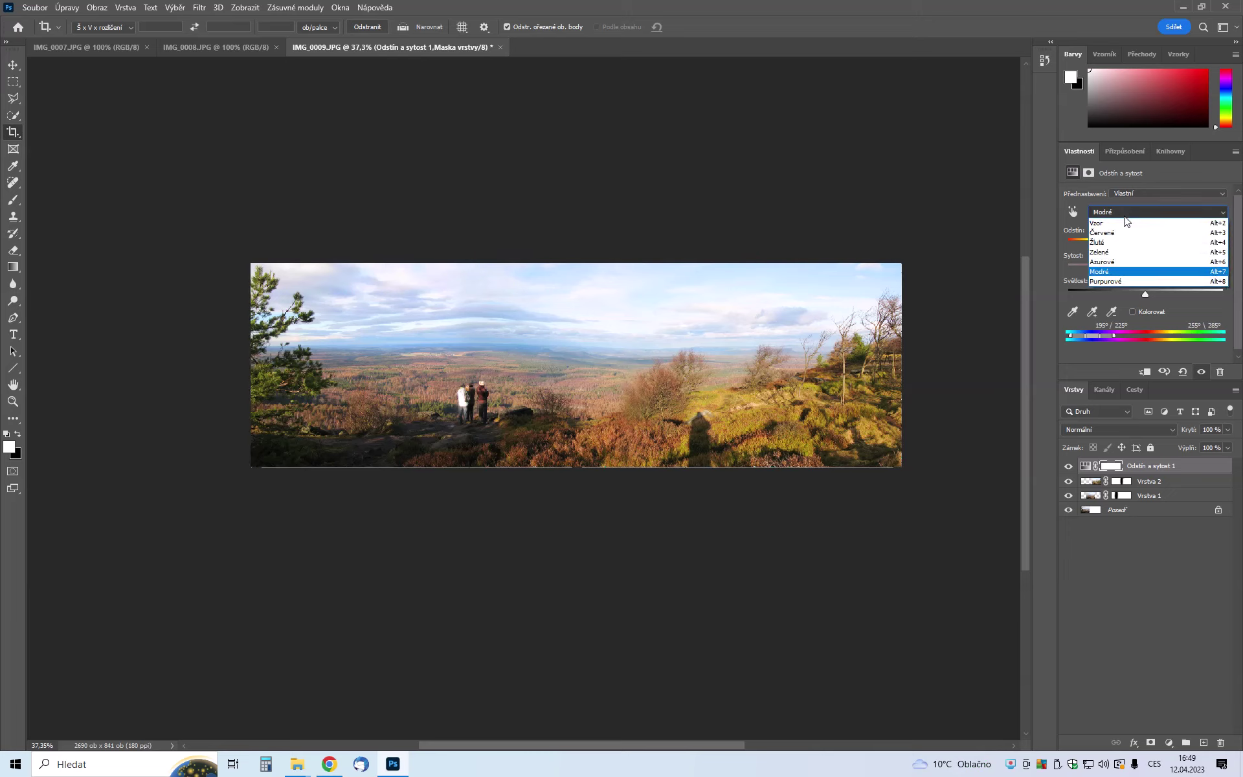
{"action": "left_click", "coordinate": [1125, 225]}
{"action": "left_click_drag", "start_coordinate": [1176, 265], "coordinate": [1149, 268]}
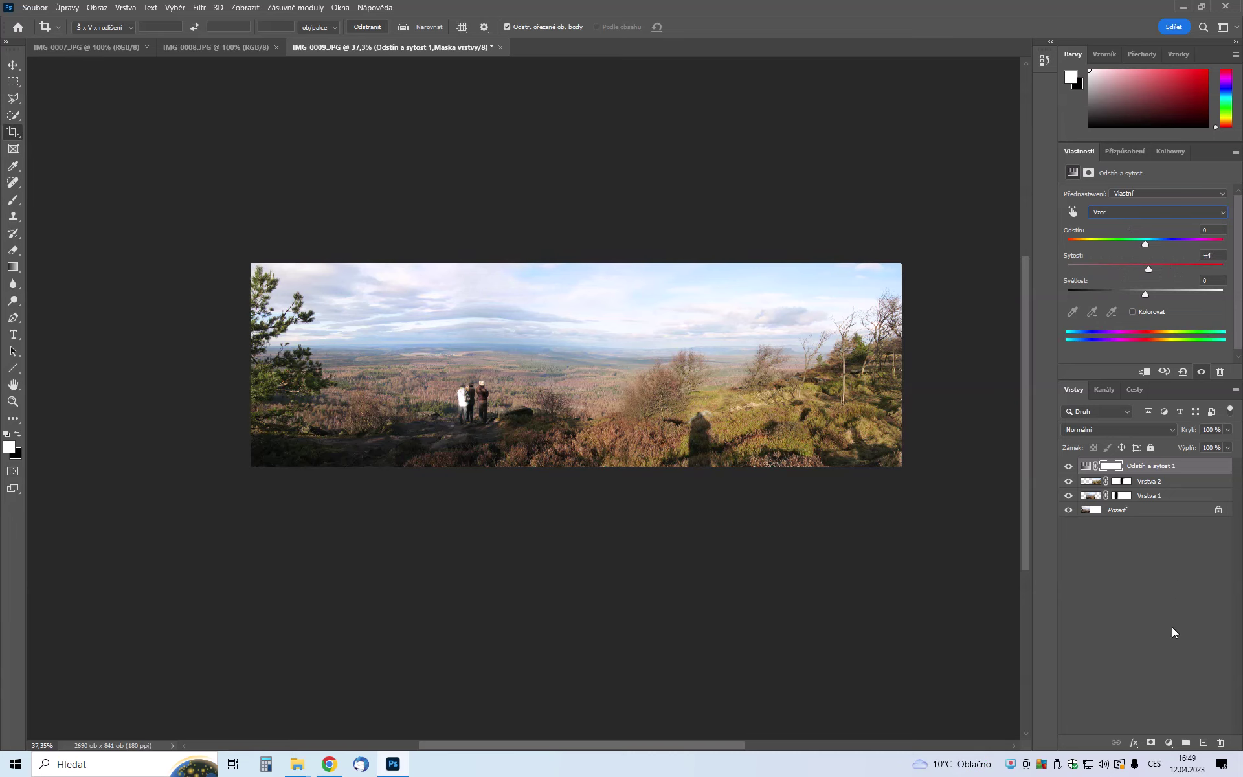
{"action": "left_click", "coordinate": [1169, 743]}
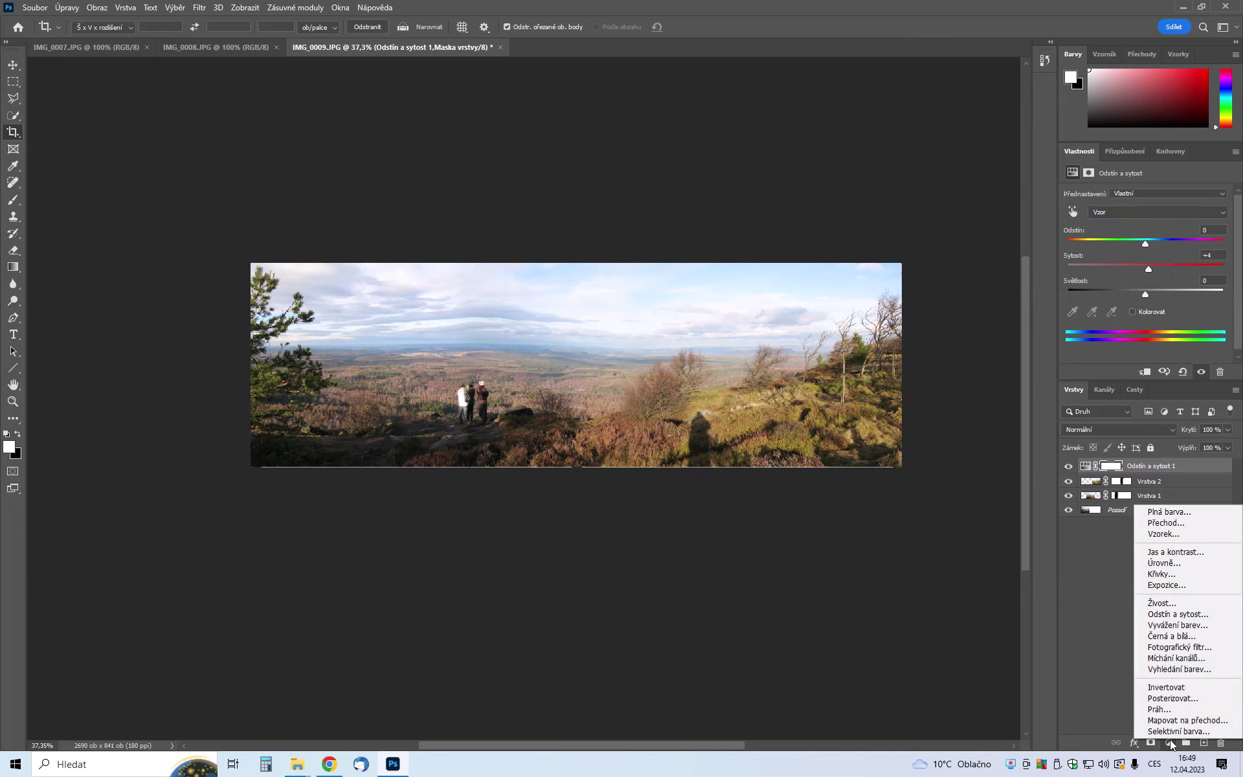
Step: Add a Křivky 1 layer with an S-curve: darker shadows, brighter highlights
{"action": "left_click", "coordinate": [1166, 574]}
{"action": "mouse_move", "coordinate": [1164, 274]}
{"action": "left_mouse_down"}
{"action": "mouse_move", "coordinate": [1189, 274]}
{"action": "mouse_move", "coordinate": [1135, 323]}
{"action": "left_mouse_up"}
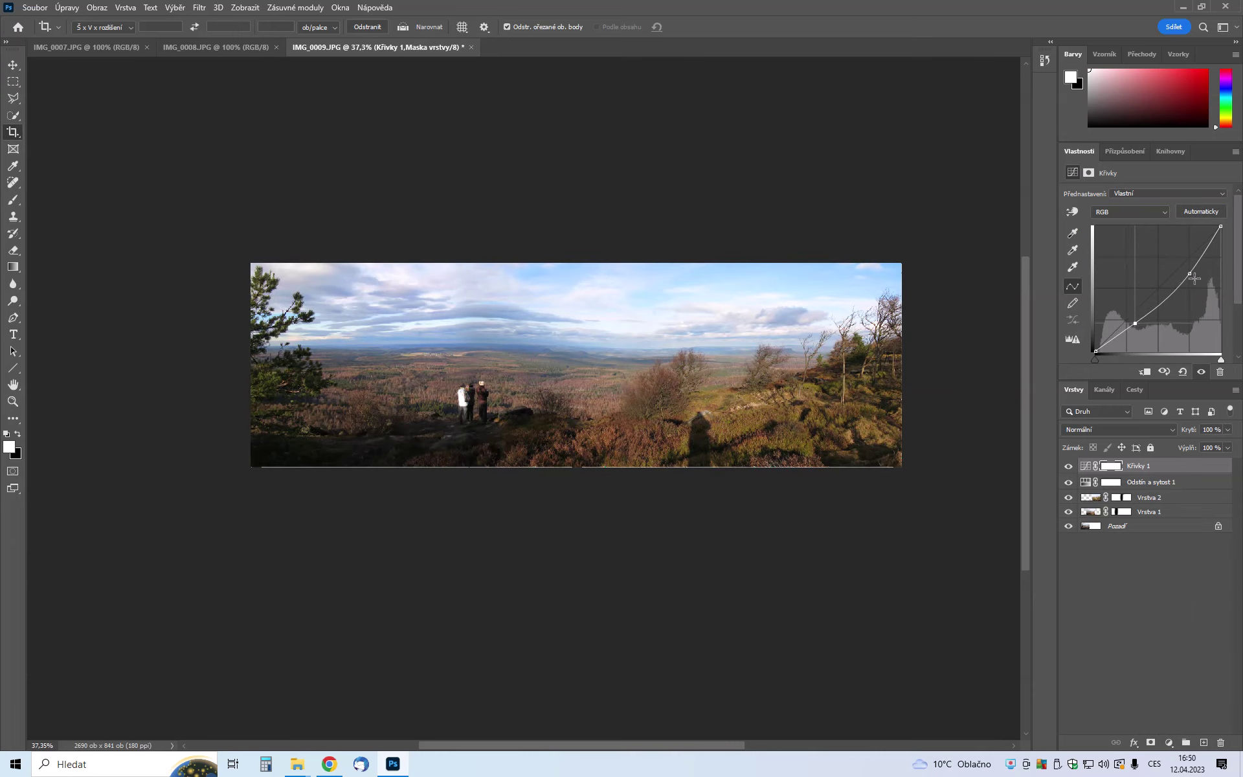
{"action": "left_click_drag", "start_coordinate": [1191, 275], "coordinate": [1187, 272]}
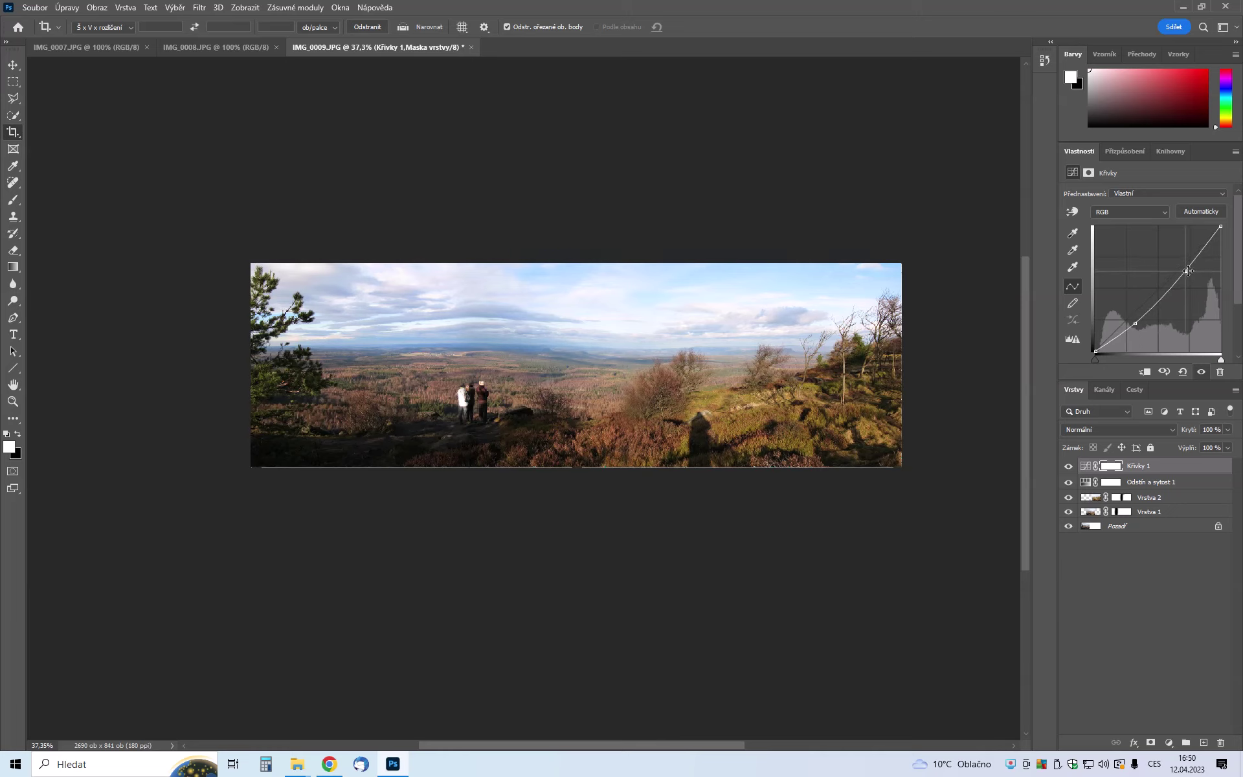
{"action": "left_click_drag", "start_coordinate": [1187, 272], "coordinate": [1186, 262]}
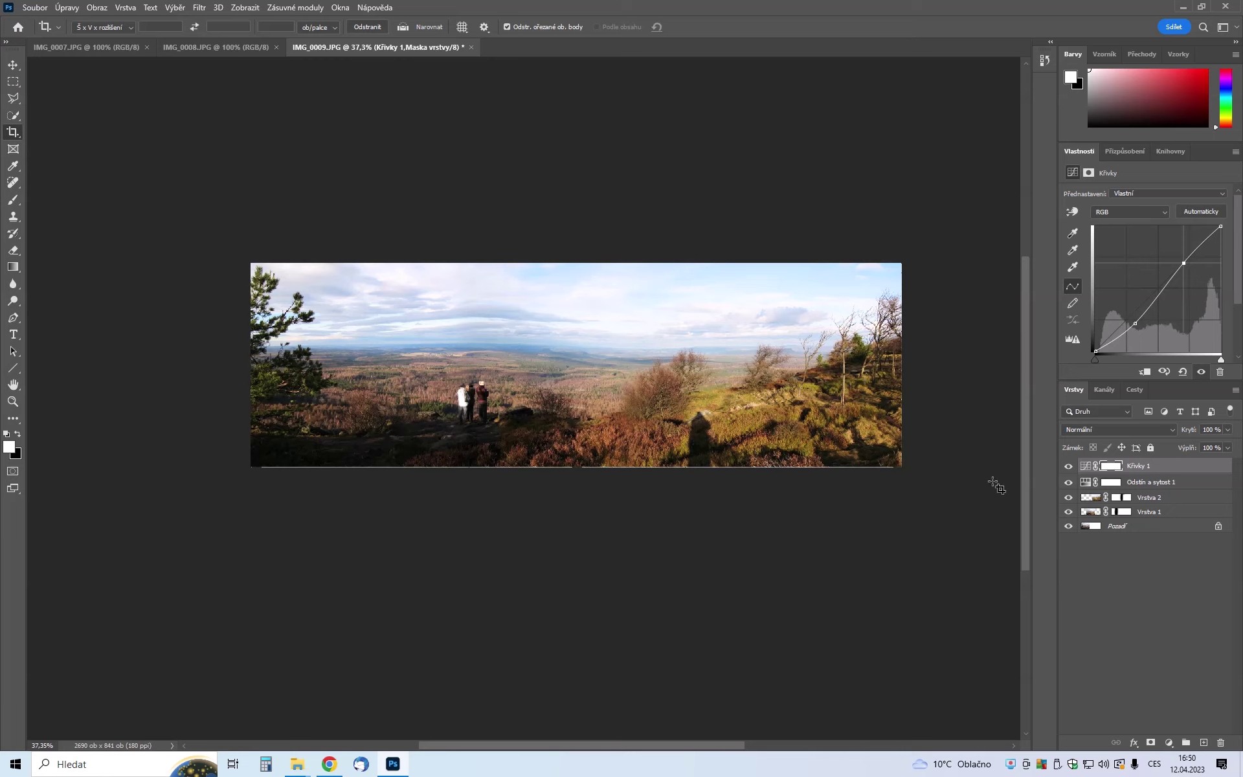
{"action": "left_click", "coordinate": [1144, 629]}
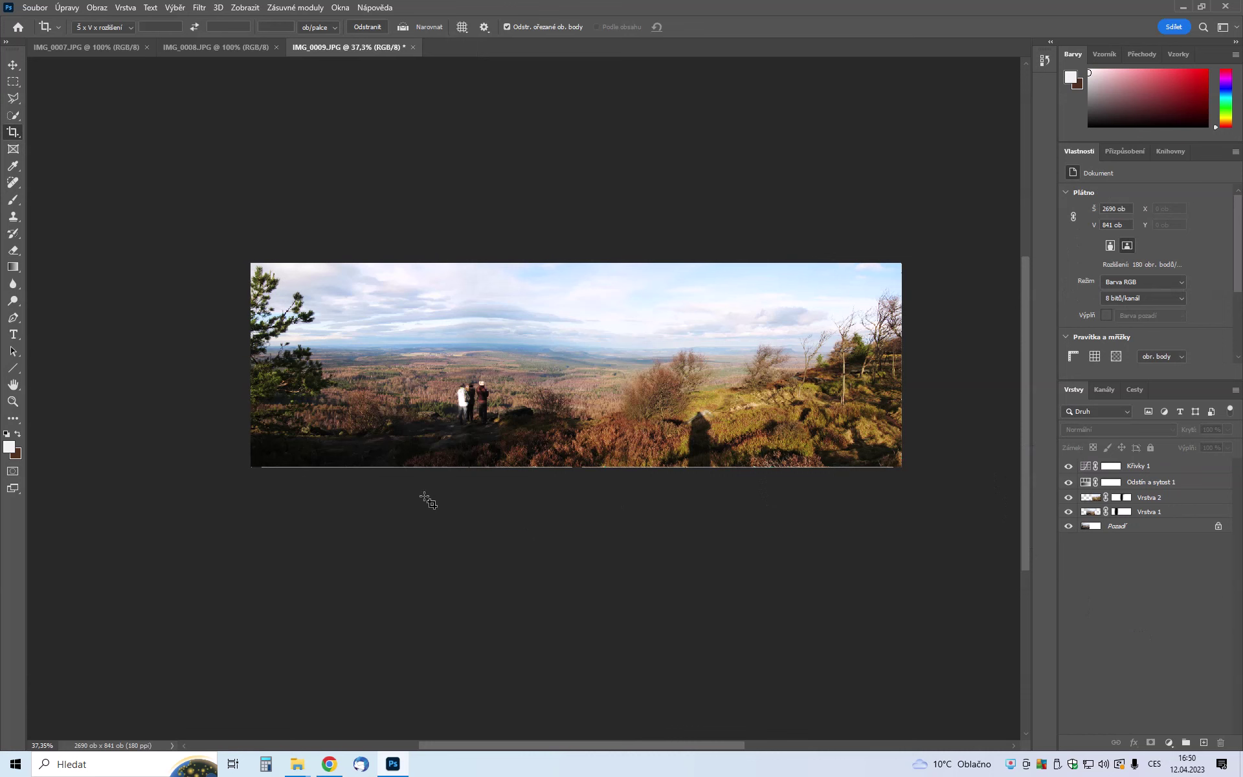
{"action": "scroll", "coordinate": [439, 492], "scroll_direction": "up", "scroll_amount": 1}
{"action": "scroll", "coordinate": [787, 509], "scroll_direction": "up", "scroll_amount": 1}
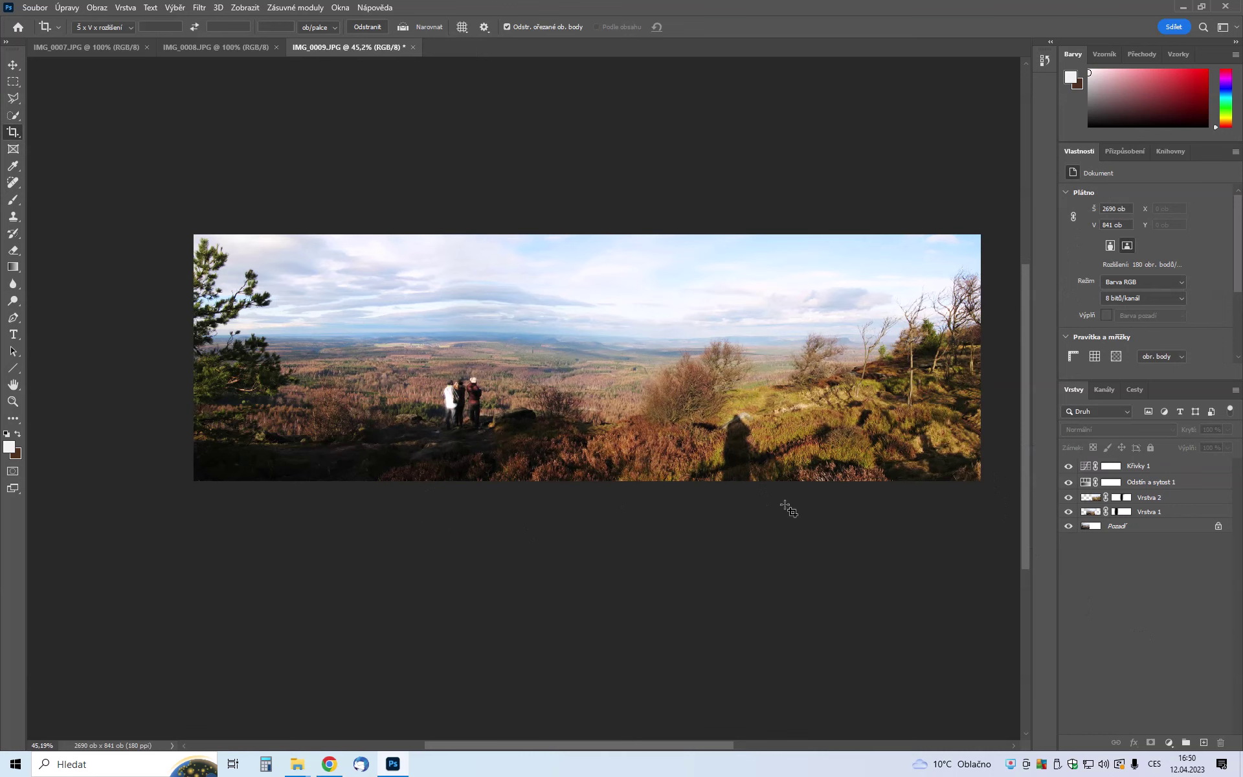